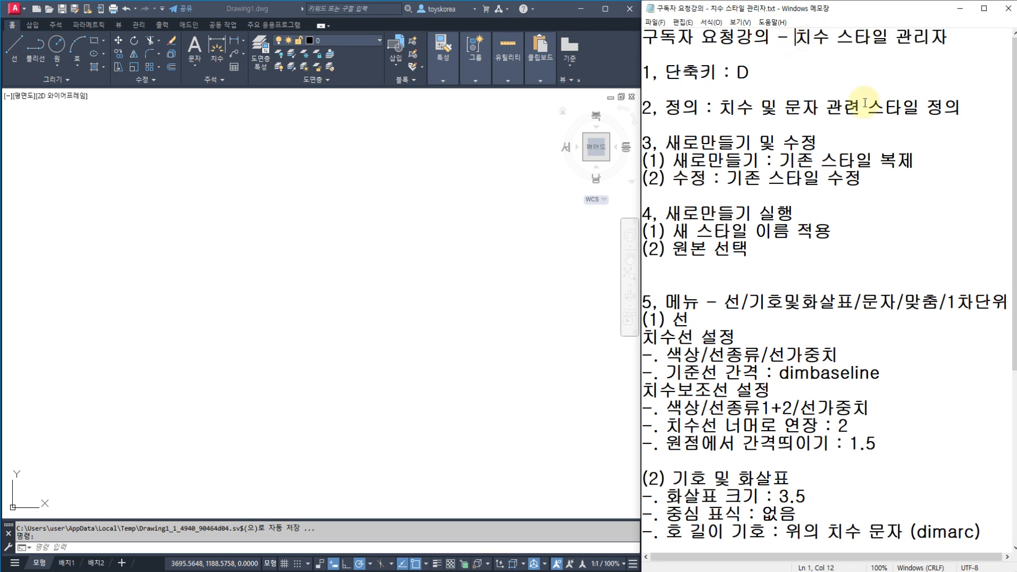
Insert "오토캐드" before "치수 스타일 관리자" in the title line of the Notepad notes
text(ㄱ)
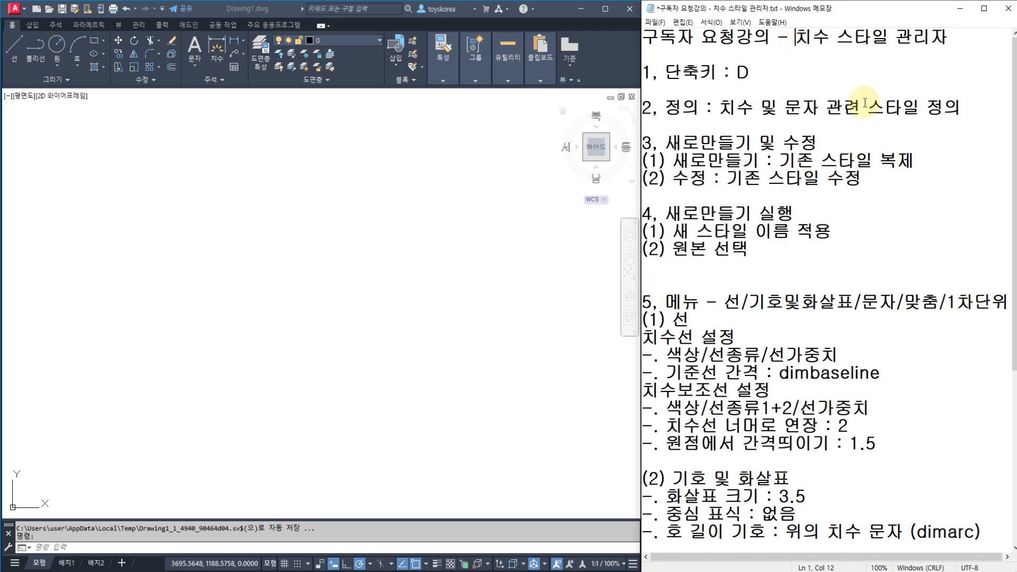
text(ㅗ)
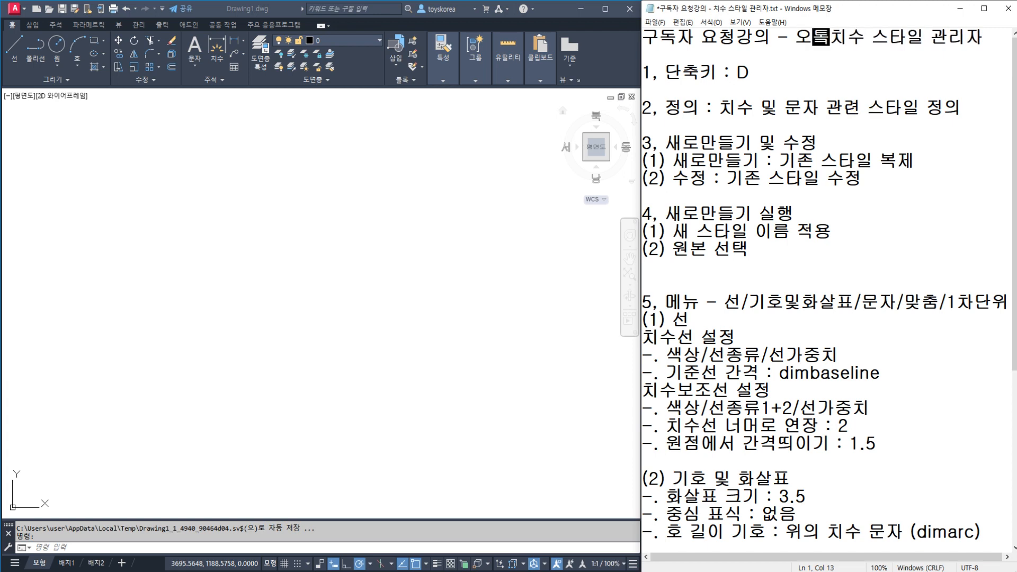
text(캐드)
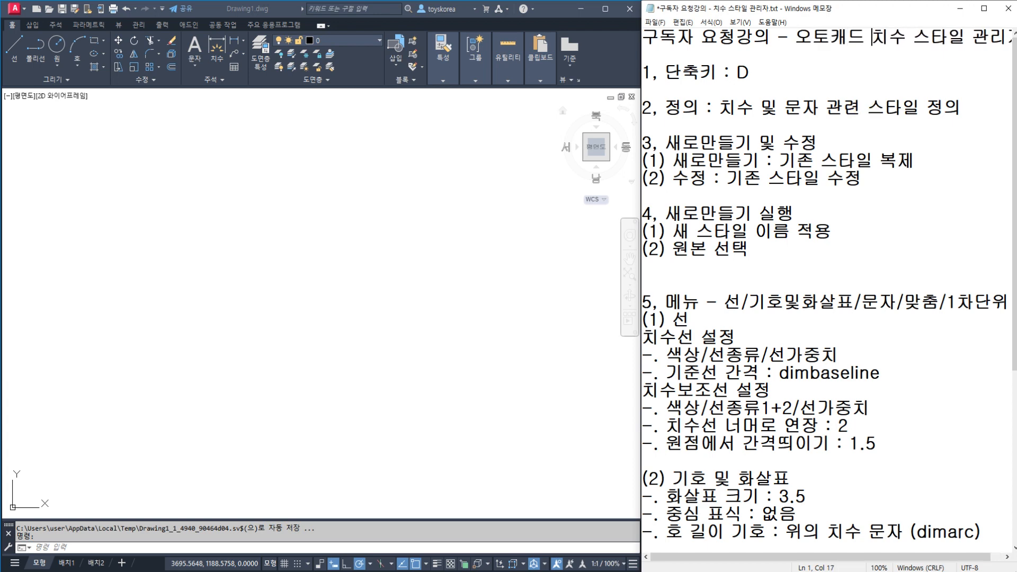
click(748, 75)
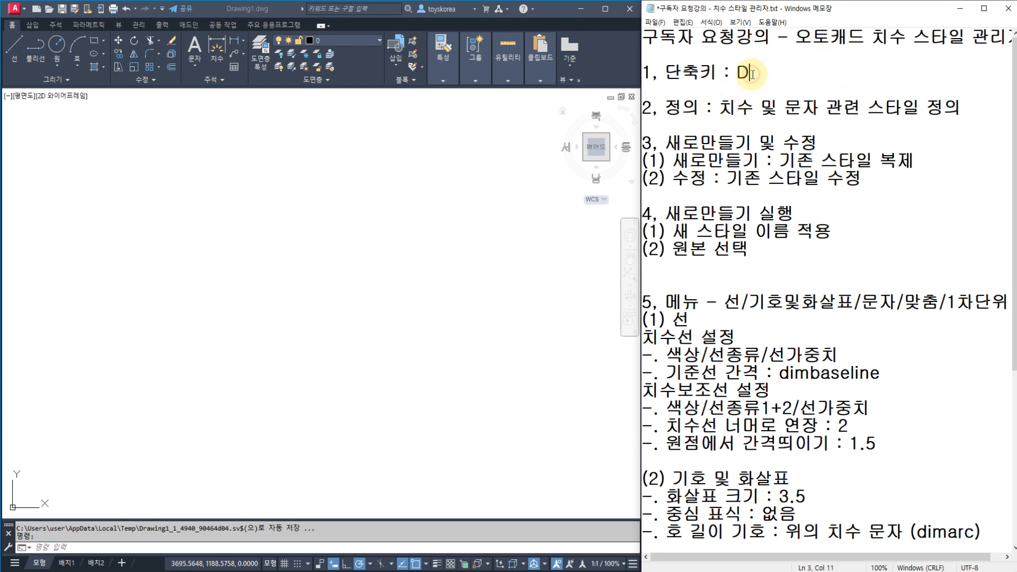
click(968, 109)
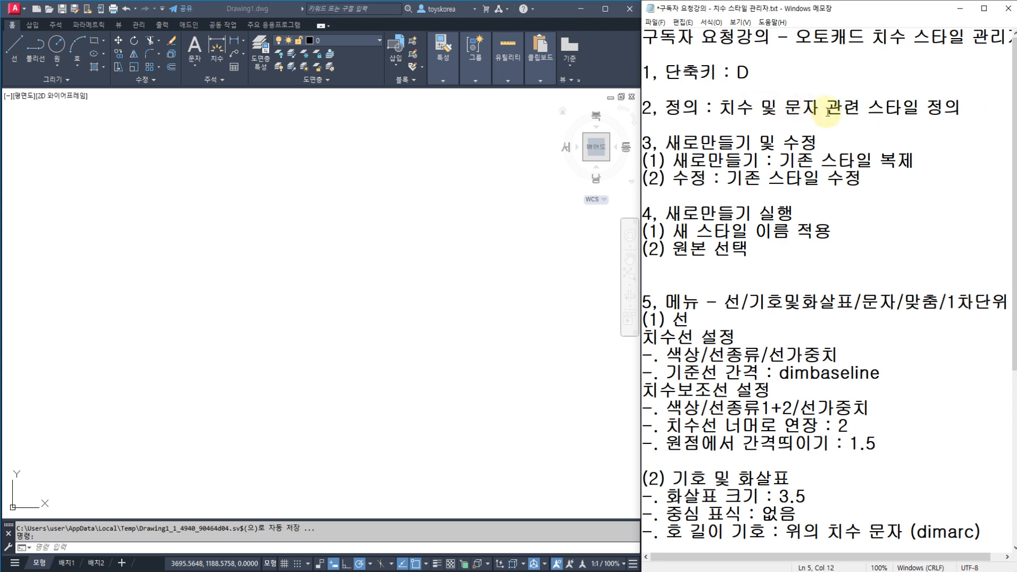
click(921, 109)
drag(972, 112, 642, 53)
click(350, 196)
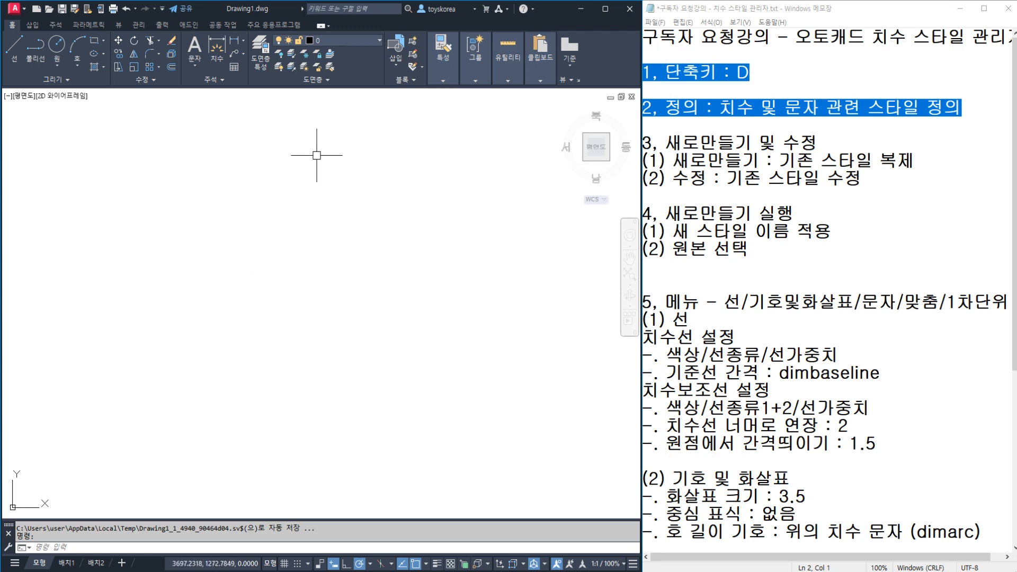
click(727, 88)
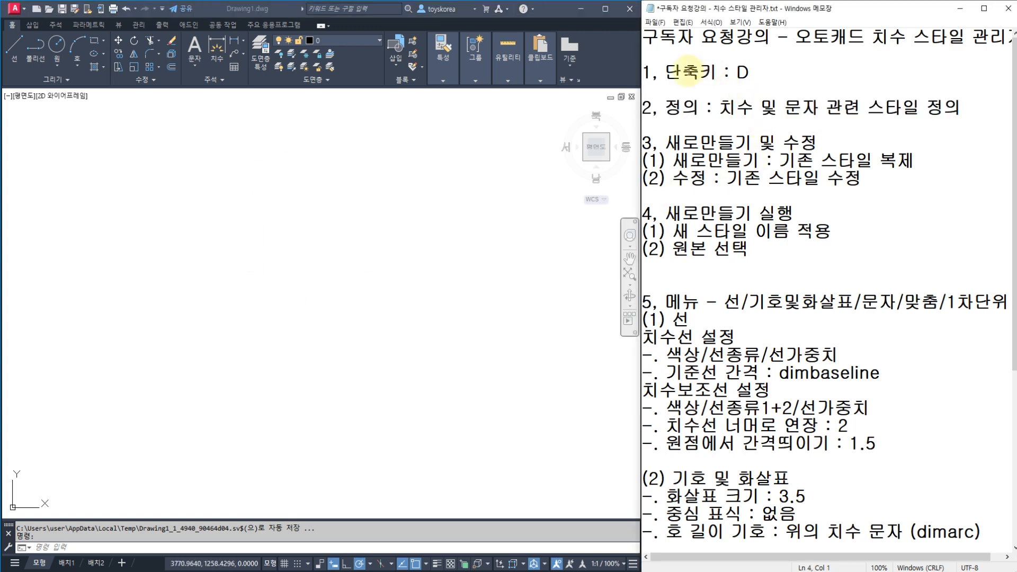
click(376, 222)
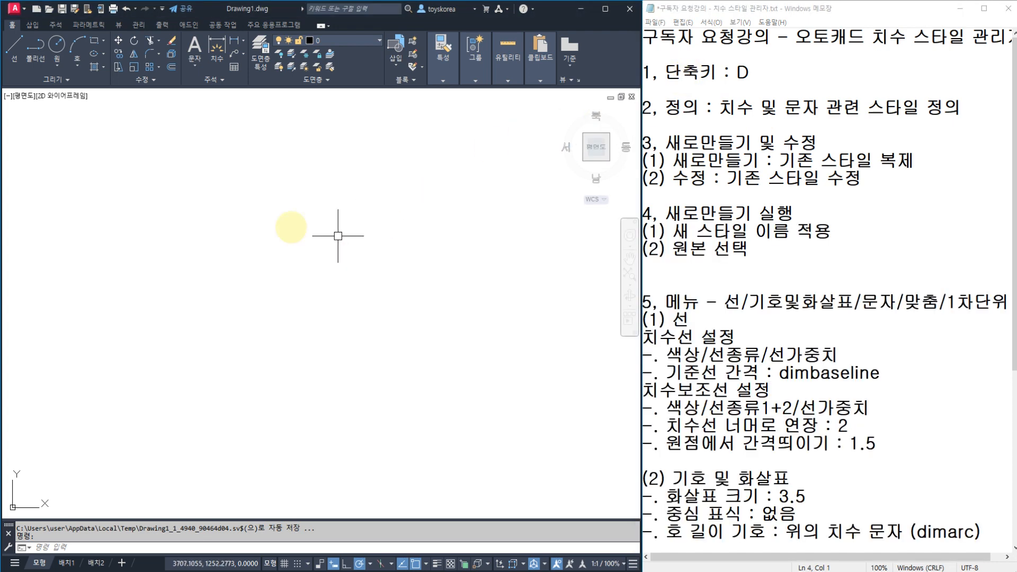
drag(164, 184, 191, 209)
mouse_move(693, 232)
mouse_down()
mouse_move(712, 168)
mouse_move(733, 199)
mouse_up()
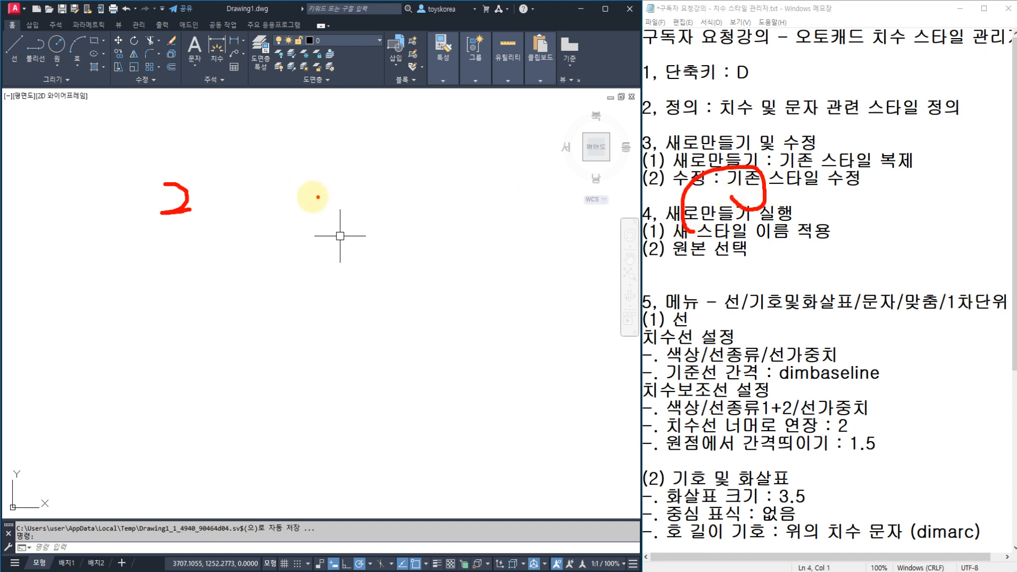
mouse_move(180, 204)
mouse_down()
mouse_move(187, 227)
mouse_move(292, 258)
mouse_move(322, 249)
mouse_up()
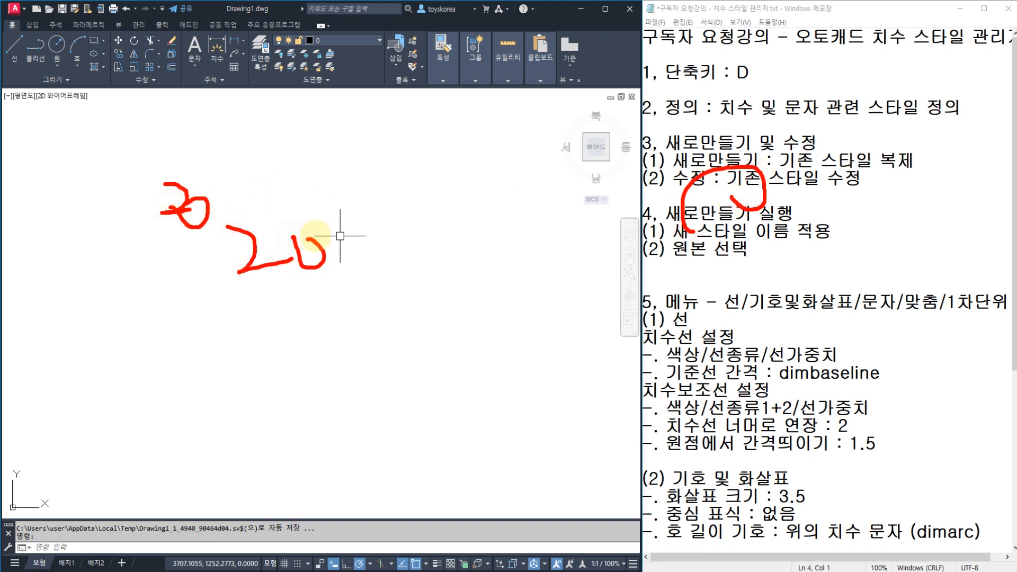
drag(391, 213, 396, 241)
mouse_move(428, 215)
mouse_down()
mouse_move(454, 236)
mouse_move(465, 217)
mouse_up()
drag(378, 314, 435, 317)
mouse_move(486, 293)
mouse_down()
mouse_move(505, 305)
mouse_move(483, 354)
mouse_move(519, 347)
mouse_up()
mouse_move(527, 332)
mouse_down()
mouse_move(534, 351)
mouse_move(588, 333)
mouse_up()
mouse_move(613, 299)
mouse_down()
mouse_move(596, 323)
mouse_move(593, 360)
mouse_move(451, 370)
mouse_move(616, 355)
mouse_up()
mouse_move(512, 260)
mouse_down()
mouse_move(511, 268)
mouse_move(245, 199)
mouse_move(432, 197)
mouse_up()
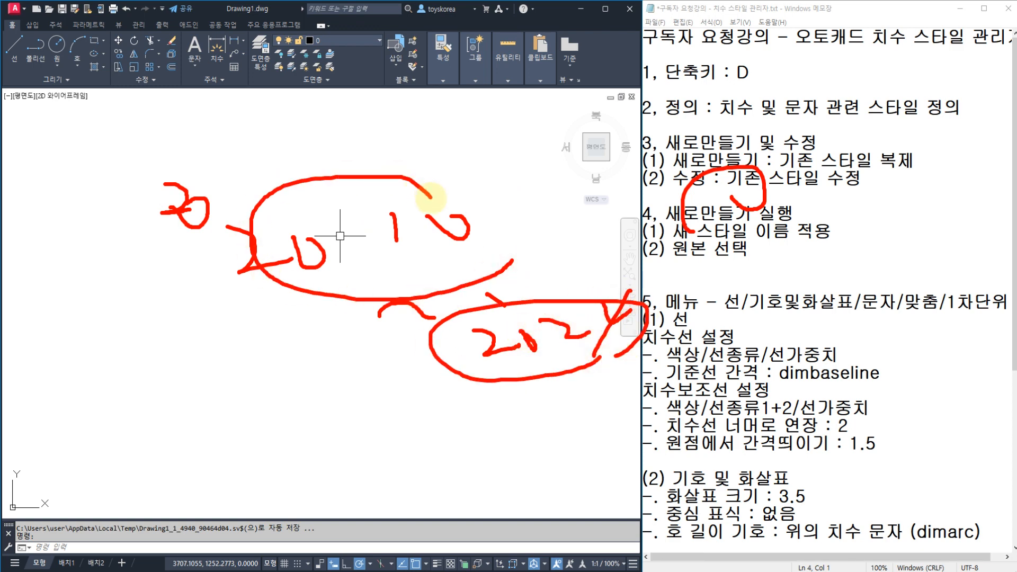
key(Escape)
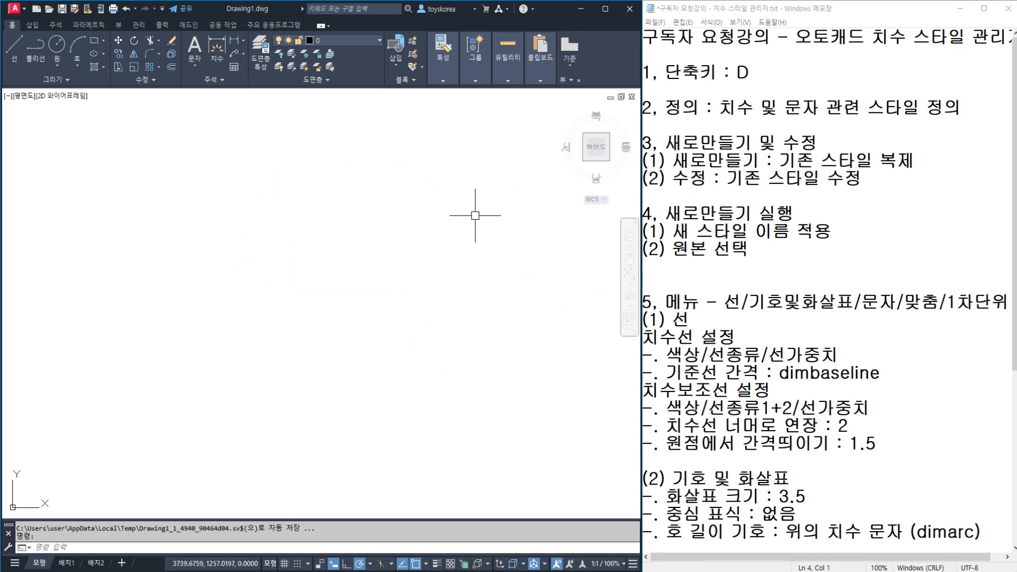
click(362, 226)
click(349, 231)
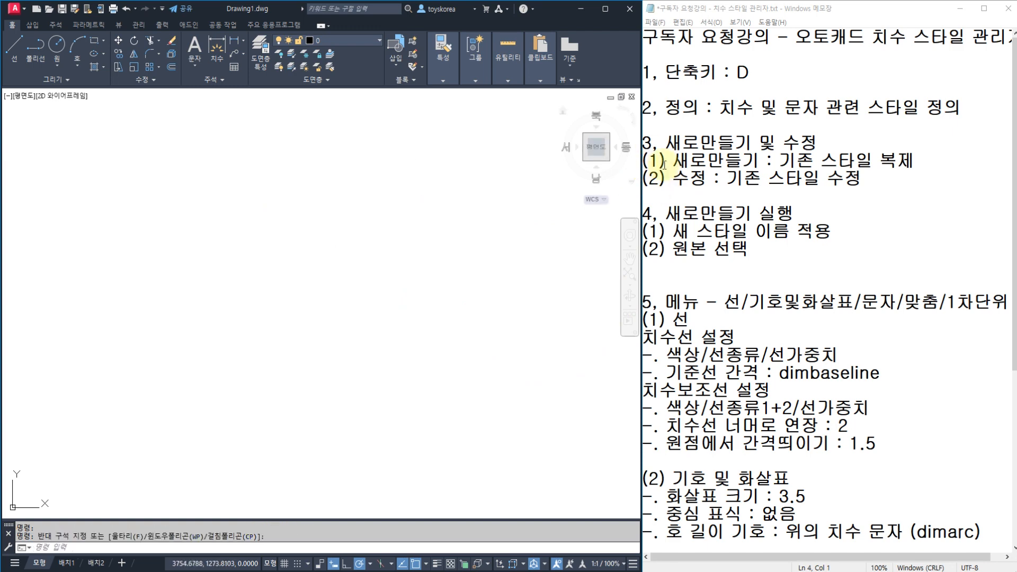
click(741, 72)
click(736, 107)
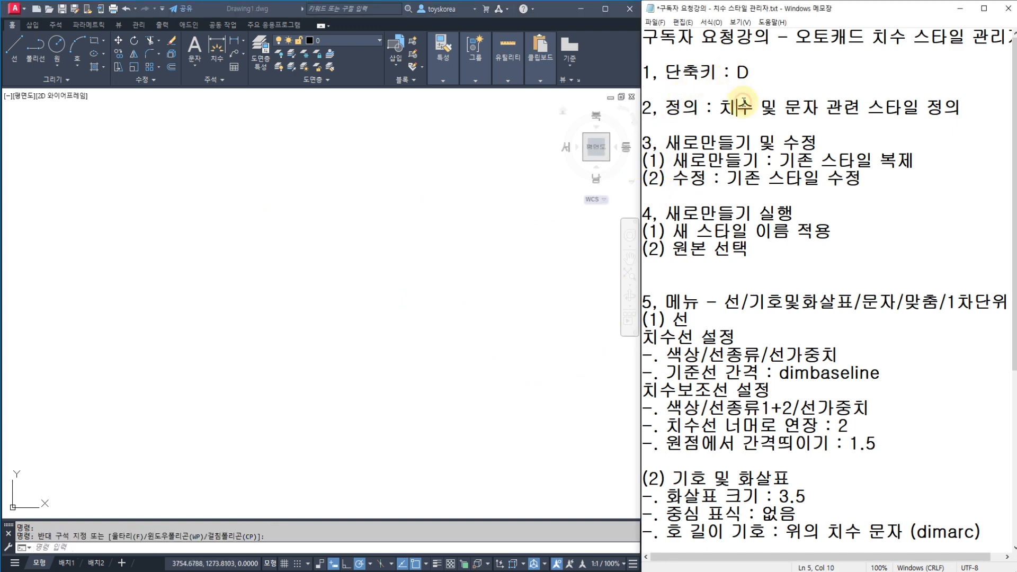
Switch to AutoCAD and open the Dimension Style Manager with the D (DIMSTYLE) command
click(484, 207)
click(403, 256)
click(391, 256)
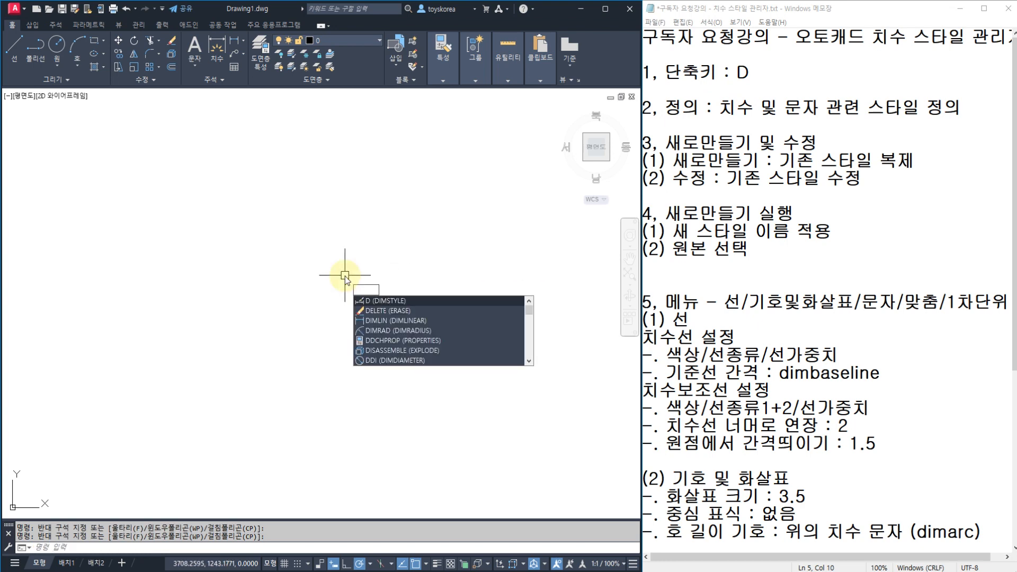
key(Return)
key(Return)
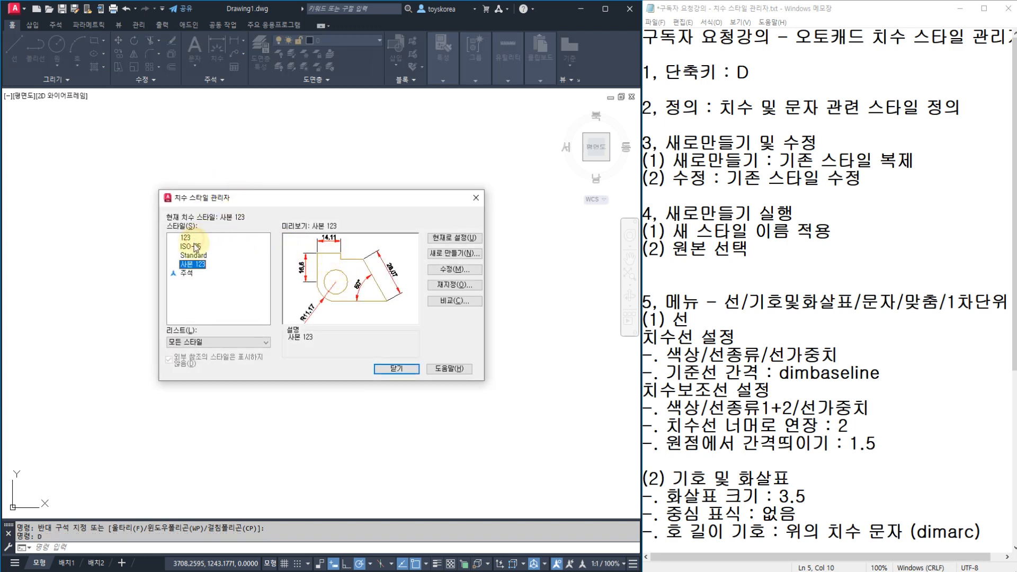
Delete the dimension style "123" from the drawing's style list
click(185, 239)
click(192, 266)
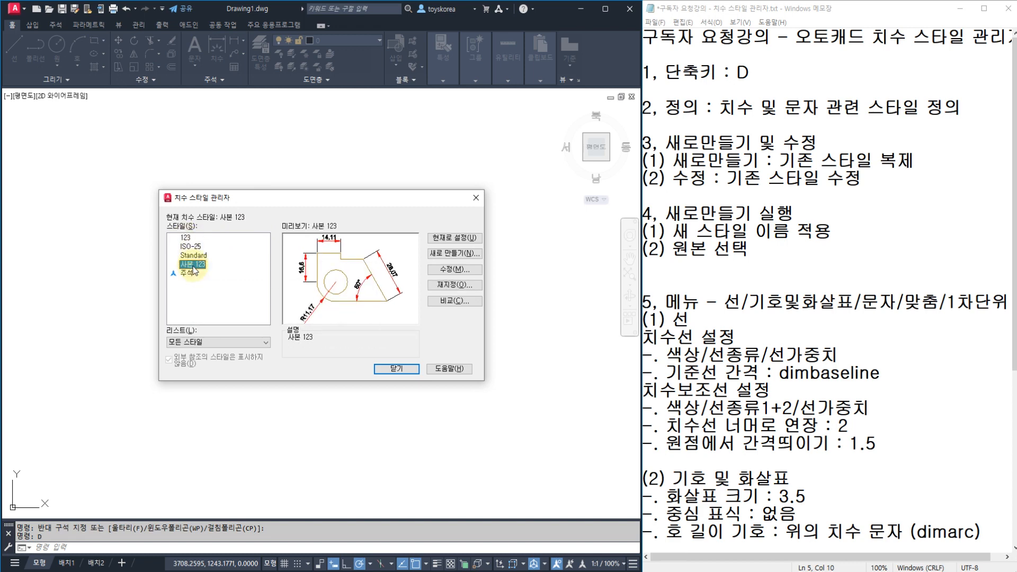
click(185, 239)
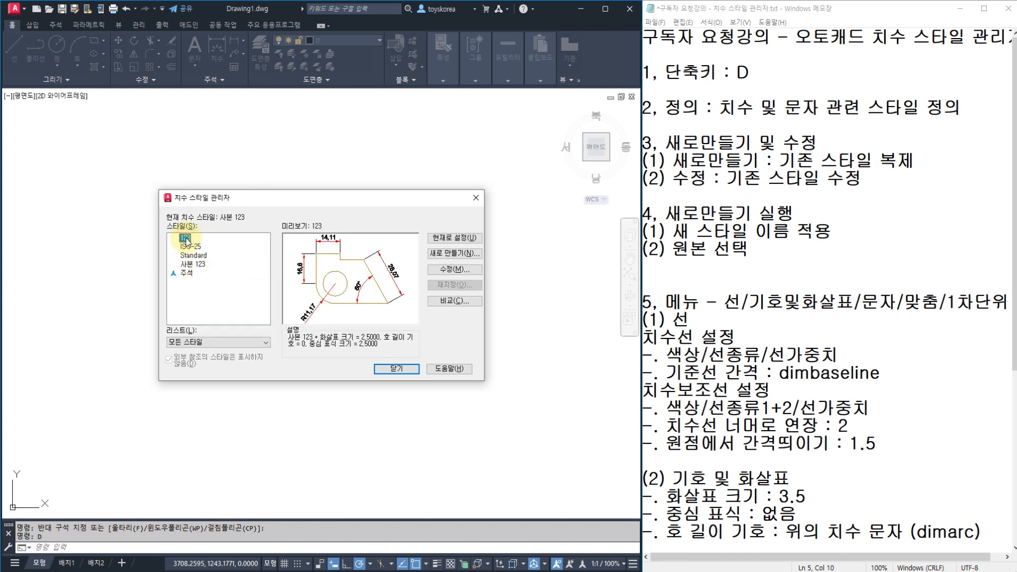
key(Delete)
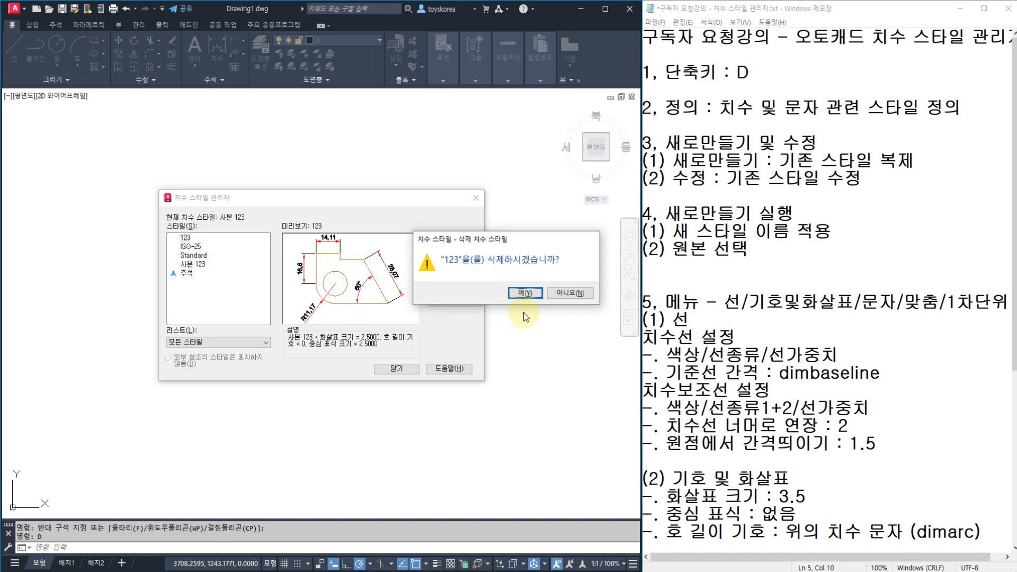
key(Return)
Make ISO-25 the current dimension style and delete the style "사본 123"
click(193, 255)
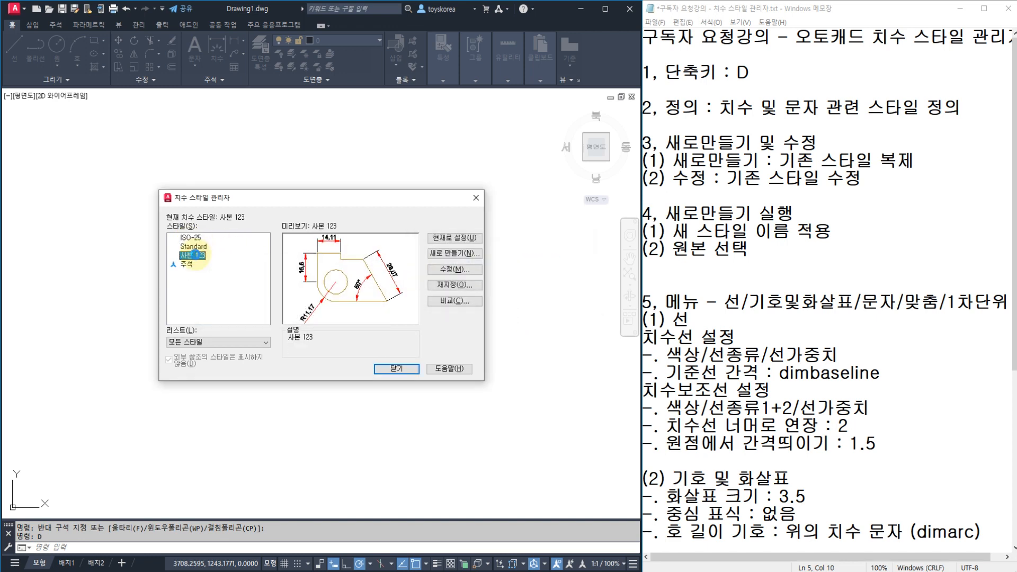
key(Delete)
click(566, 306)
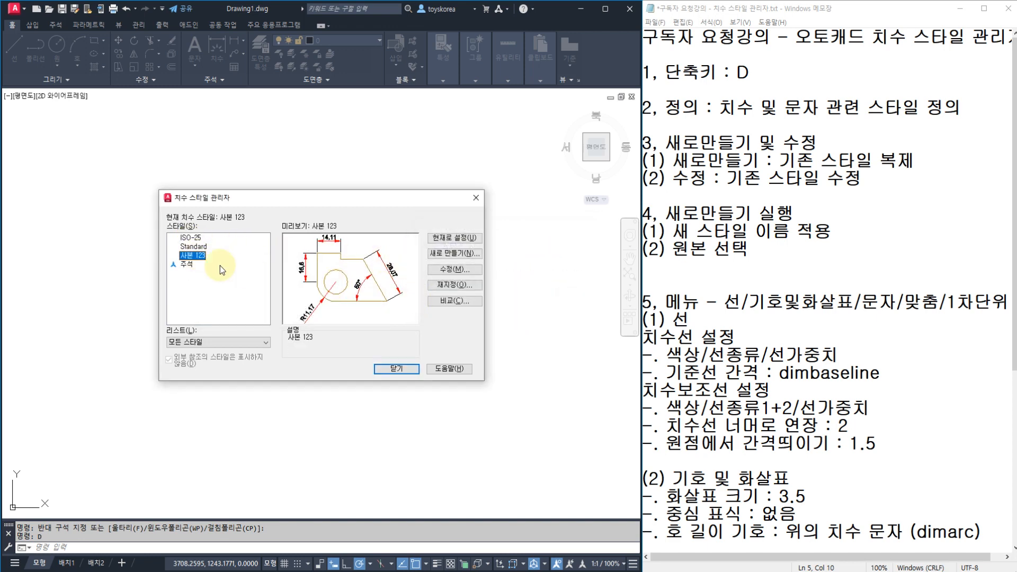
click(199, 255)
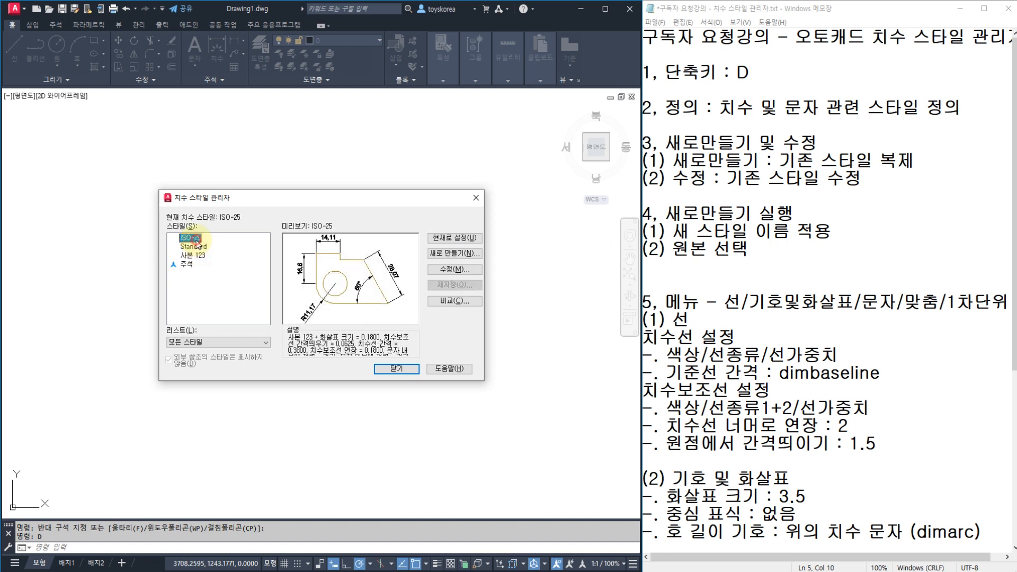
key(Delete)
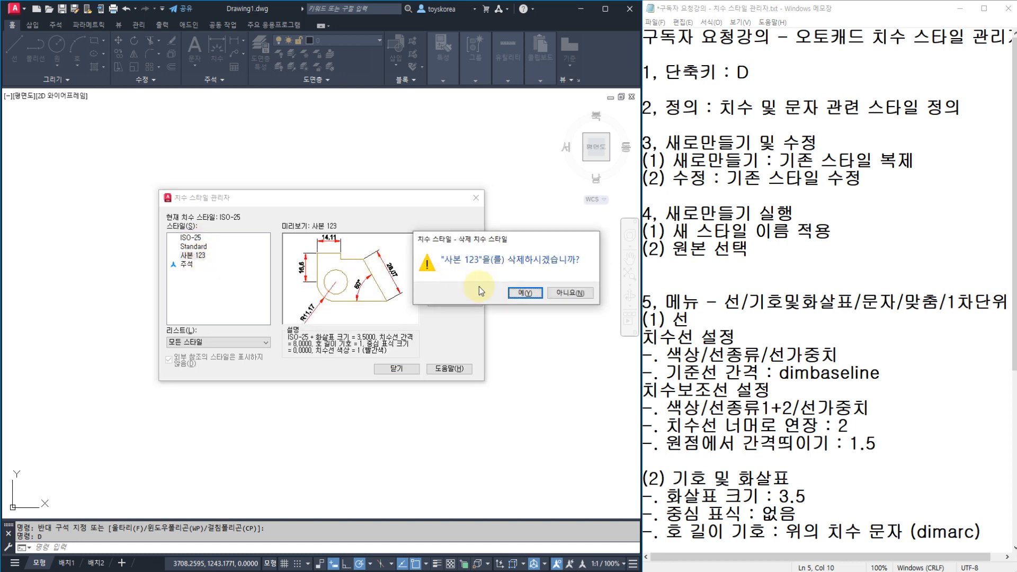
click(516, 293)
Compare the previews and descriptions of the ISO-25 and Standard dimension styles
click(192, 238)
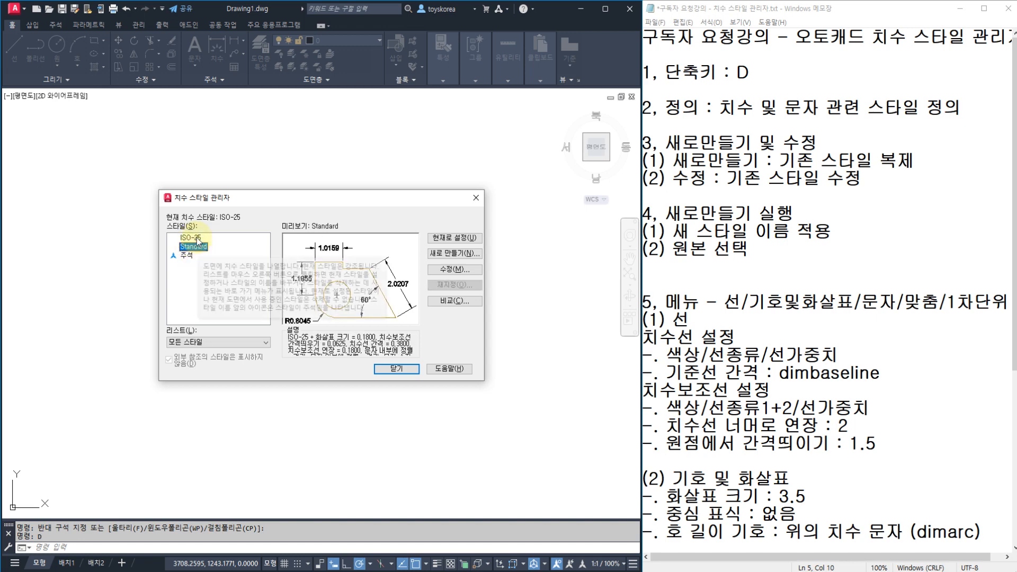
click(196, 246)
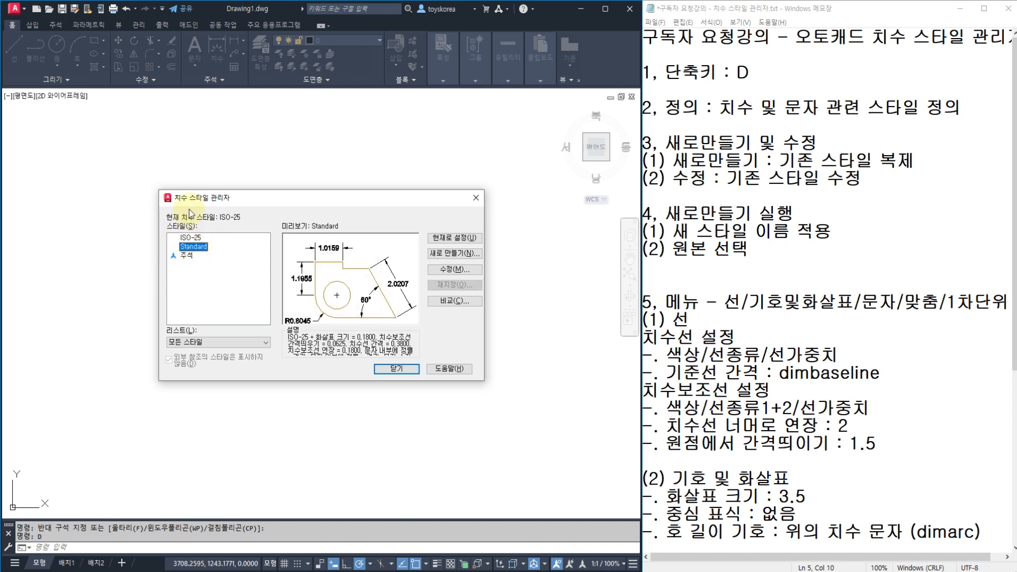
click(192, 236)
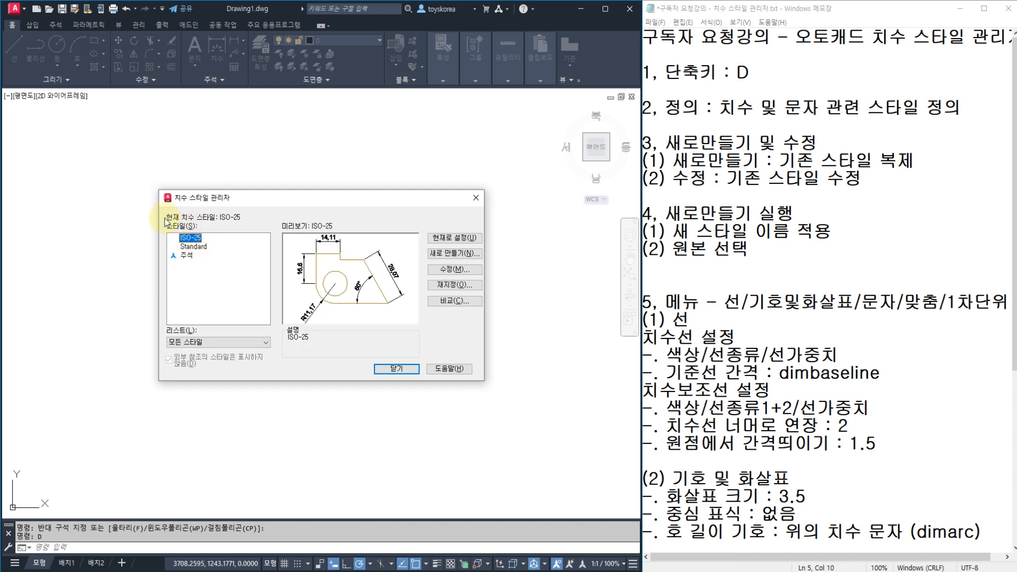
click(194, 247)
click(191, 238)
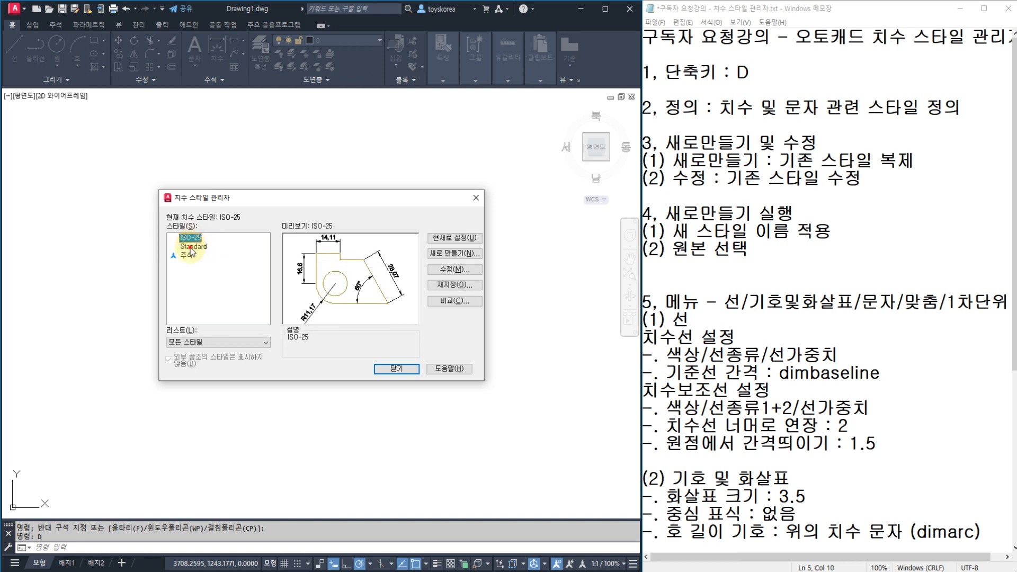
click(193, 246)
click(191, 238)
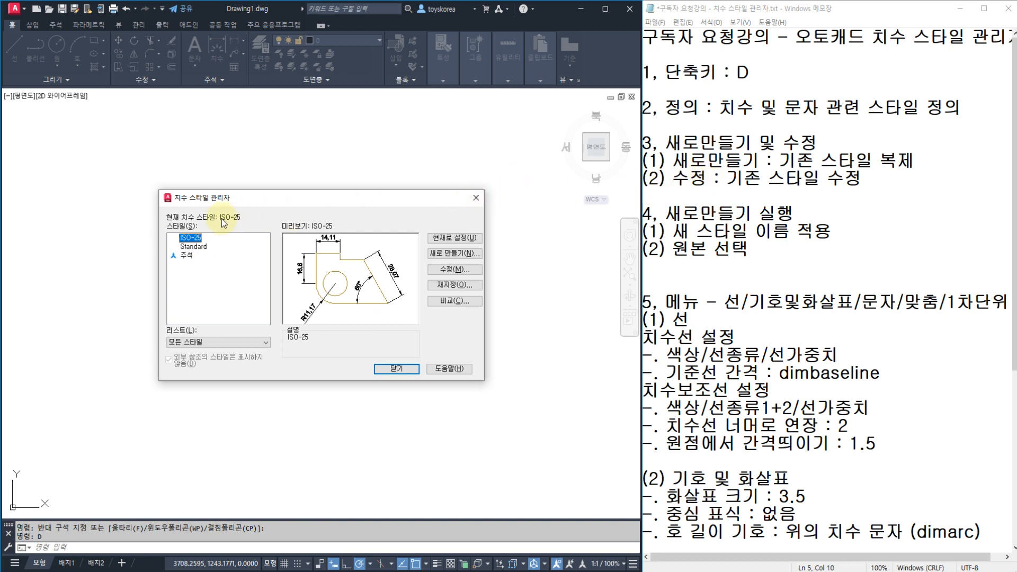
mouse_move(211, 226)
mouse_down()
mouse_move(167, 201)
mouse_move(215, 211)
mouse_up()
mouse_move(900, 136)
mouse_down()
mouse_move(953, 87)
mouse_move(941, 136)
mouse_up()
mouse_move(369, 128)
mouse_down()
mouse_move(382, 154)
mouse_move(409, 125)
mouse_move(460, 154)
mouse_move(467, 172)
mouse_up()
mouse_move(522, 120)
mouse_down()
mouse_move(530, 146)
mouse_move(536, 138)
mouse_up()
mouse_move(524, 143)
mouse_down()
mouse_move(523, 174)
mouse_move(548, 144)
mouse_move(541, 156)
mouse_up()
mouse_move(353, 438)
mouse_down()
mouse_move(343, 460)
mouse_move(395, 448)
mouse_up()
drag(398, 437, 399, 466)
drag(409, 423, 440, 456)
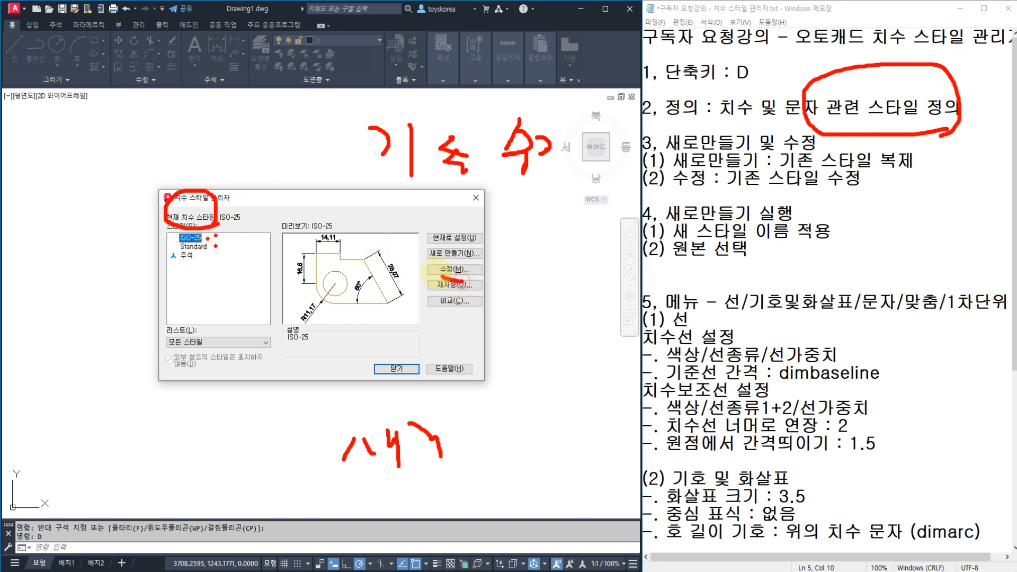
mouse_move(465, 259)
mouse_down()
mouse_move(461, 276)
mouse_move(539, 254)
mouse_up()
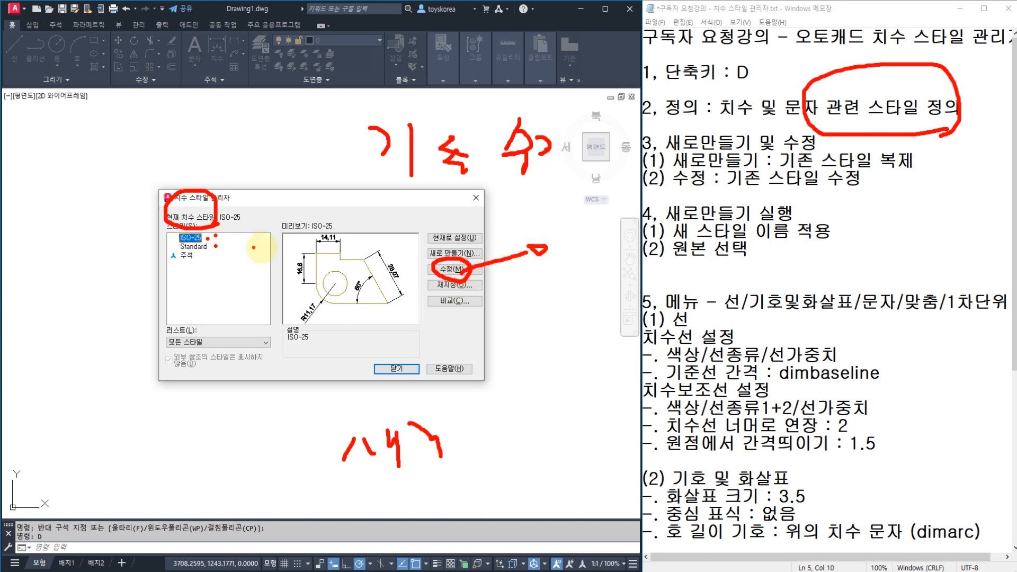
click(208, 245)
mouse_move(176, 248)
mouse_down()
mouse_move(209, 233)
mouse_move(220, 252)
mouse_move(103, 283)
mouse_move(98, 262)
mouse_move(112, 289)
mouse_move(91, 316)
mouse_move(95, 381)
mouse_move(68, 345)
mouse_up()
drag(54, 354, 84, 349)
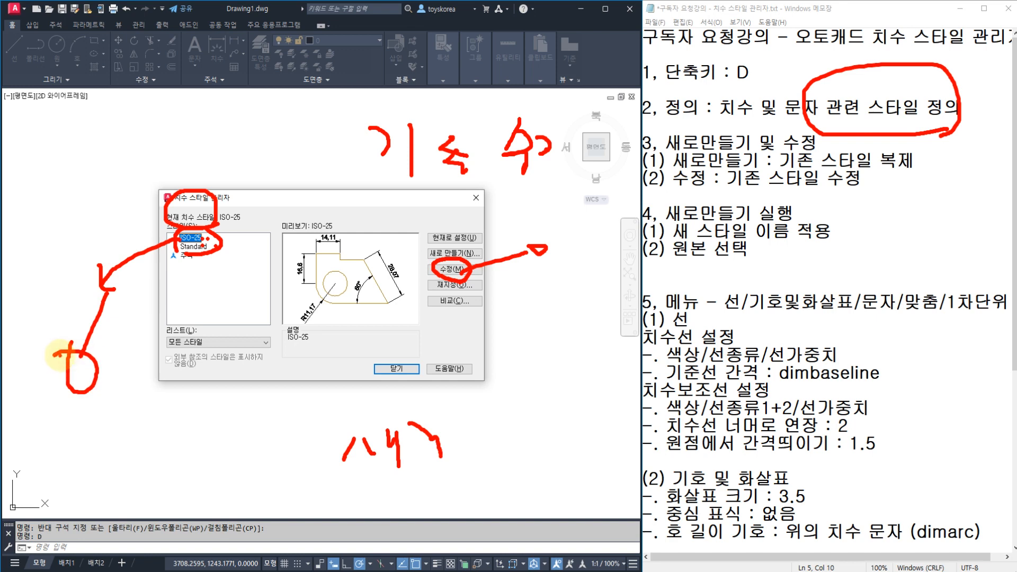
mouse_move(479, 265)
mouse_down()
mouse_move(426, 270)
mouse_move(433, 244)
mouse_move(492, 253)
mouse_move(469, 264)
mouse_move(431, 259)
mouse_up()
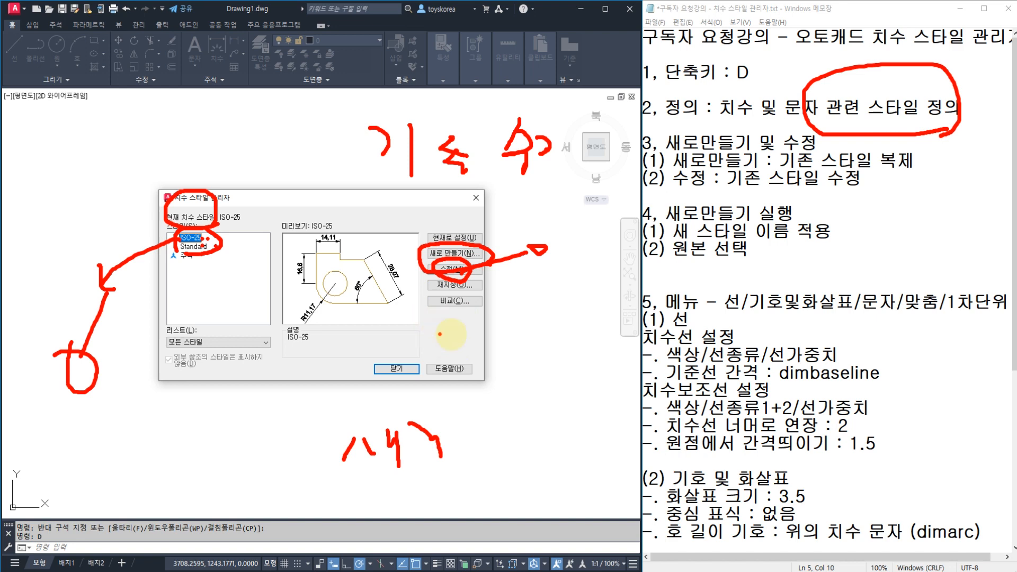
mouse_move(490, 312)
mouse_down()
mouse_move(490, 355)
mouse_move(532, 465)
mouse_up()
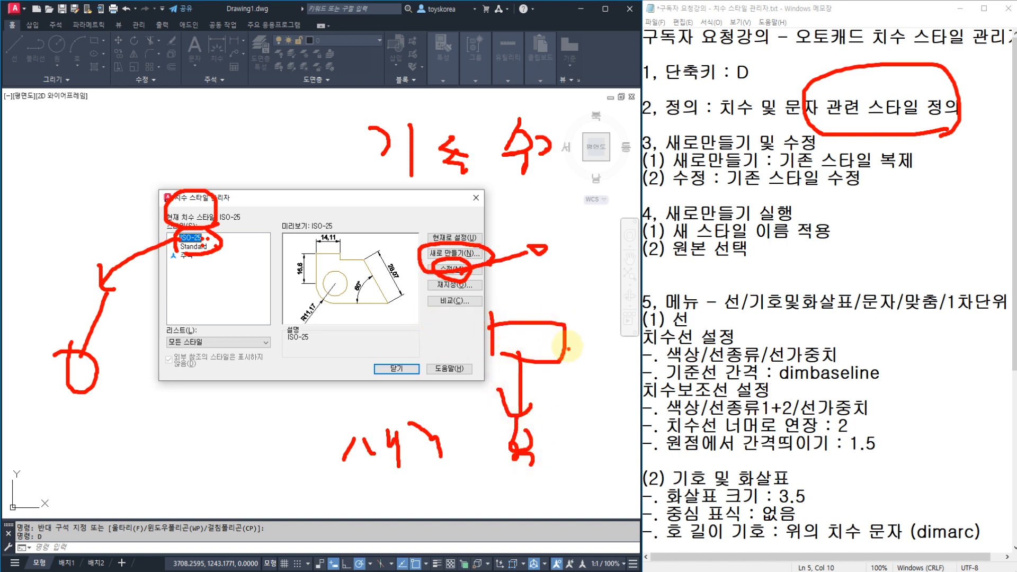
key(Escape)
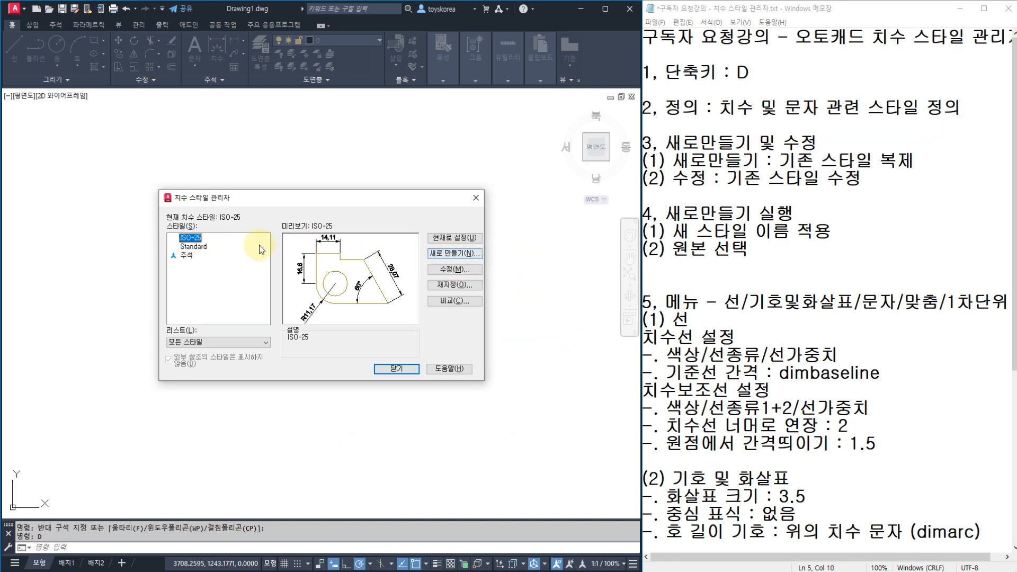
Select the Standard dimension style in the style list to view its preview
click(193, 246)
click(193, 240)
click(194, 247)
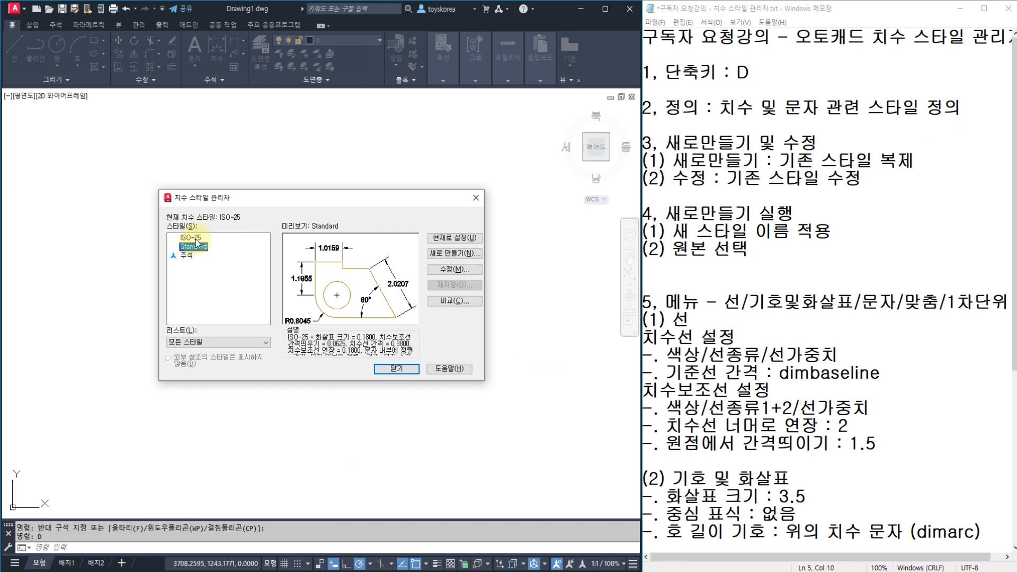
Preview the ISO-25 style again and review the notes on creating and modifying dimension styles
click(190, 237)
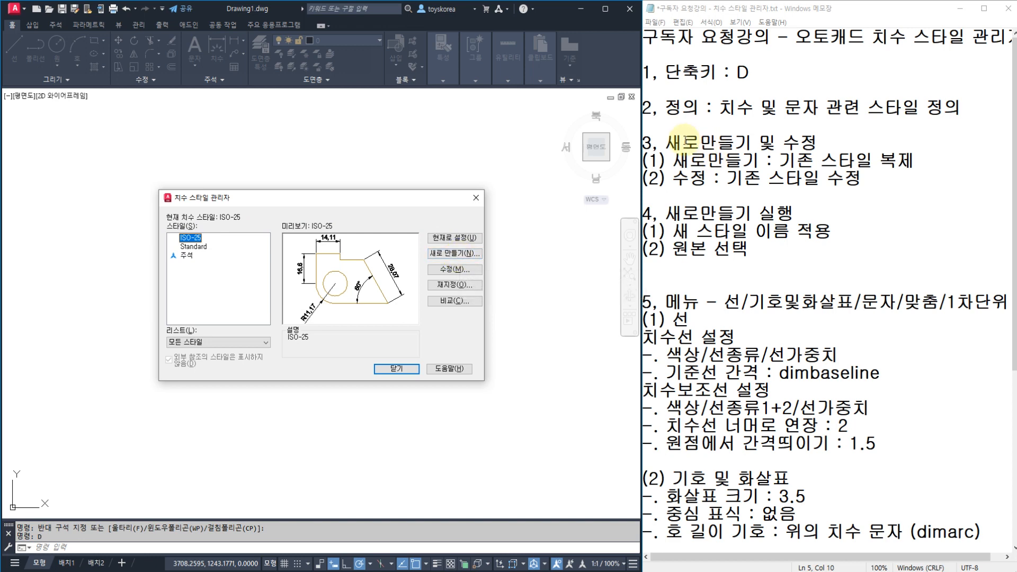
click(671, 138)
click(671, 160)
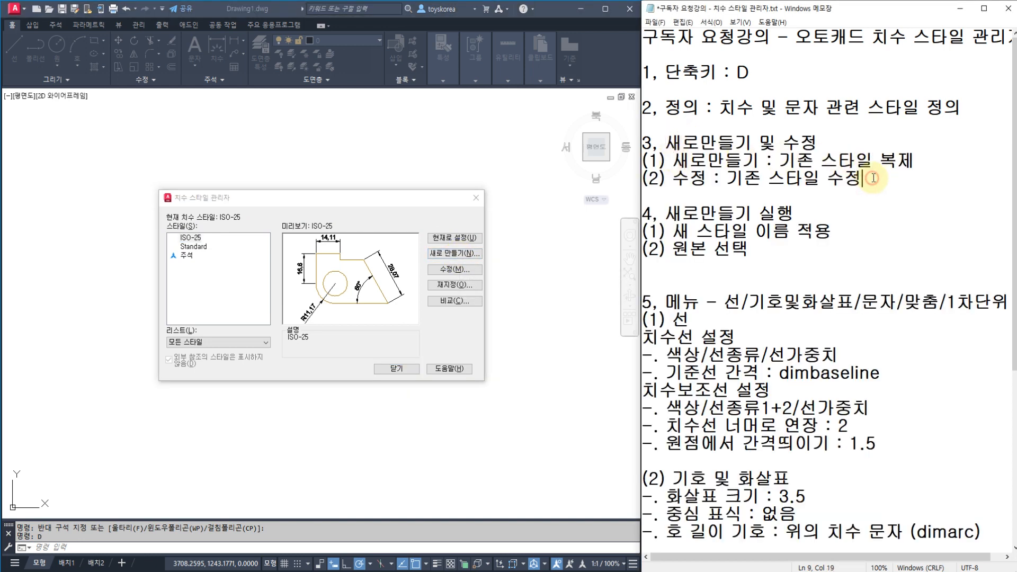
drag(863, 179, 679, 179)
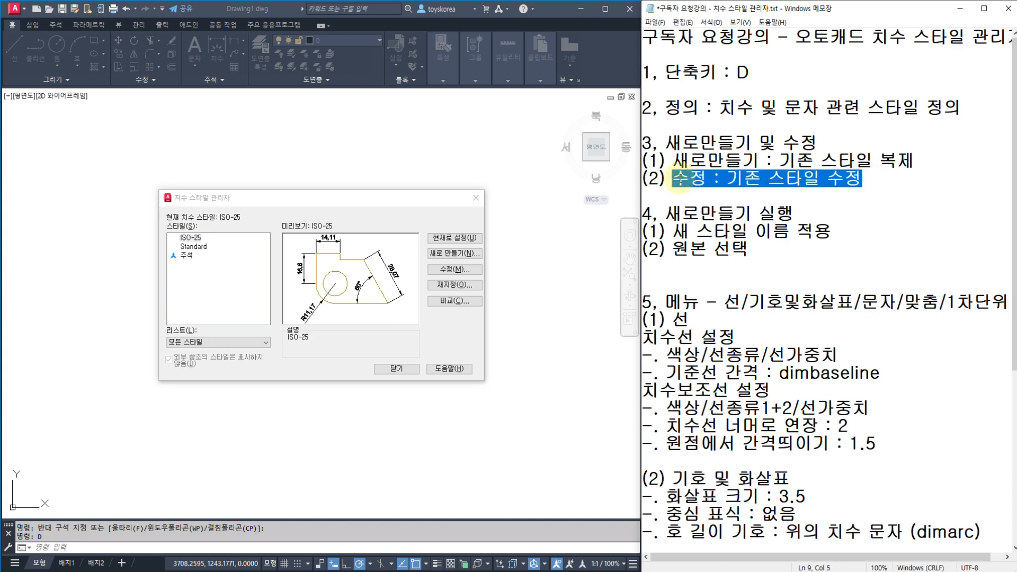
click(683, 211)
drag(666, 213, 820, 249)
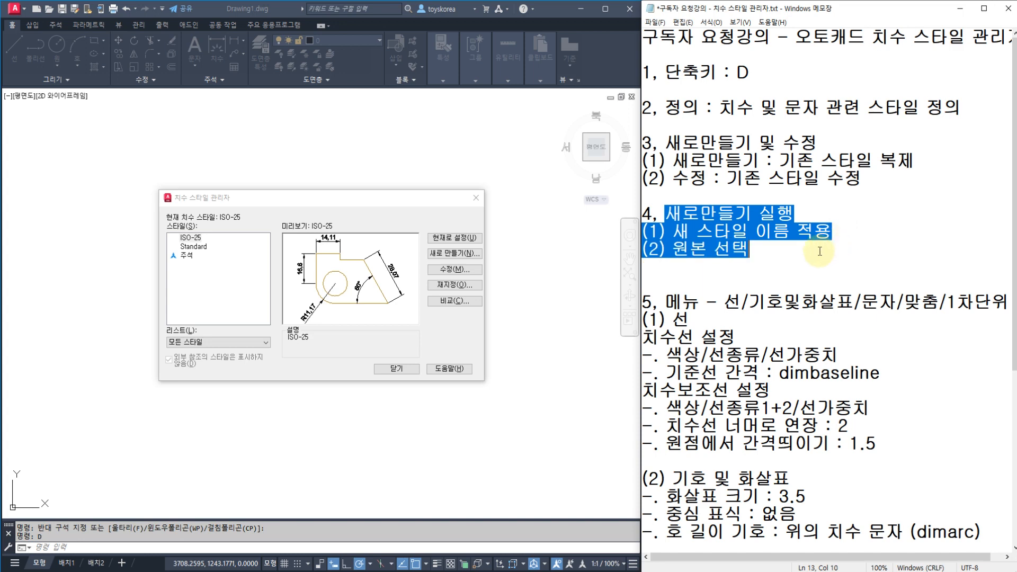
Start a new dimension style from ISO-25 and name it 1234
click(392, 209)
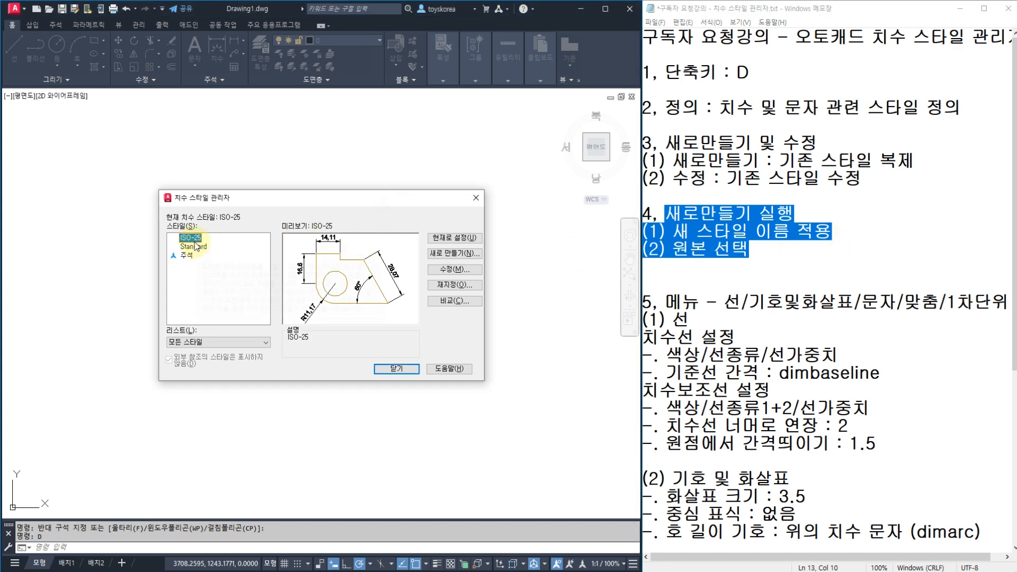
click(452, 254)
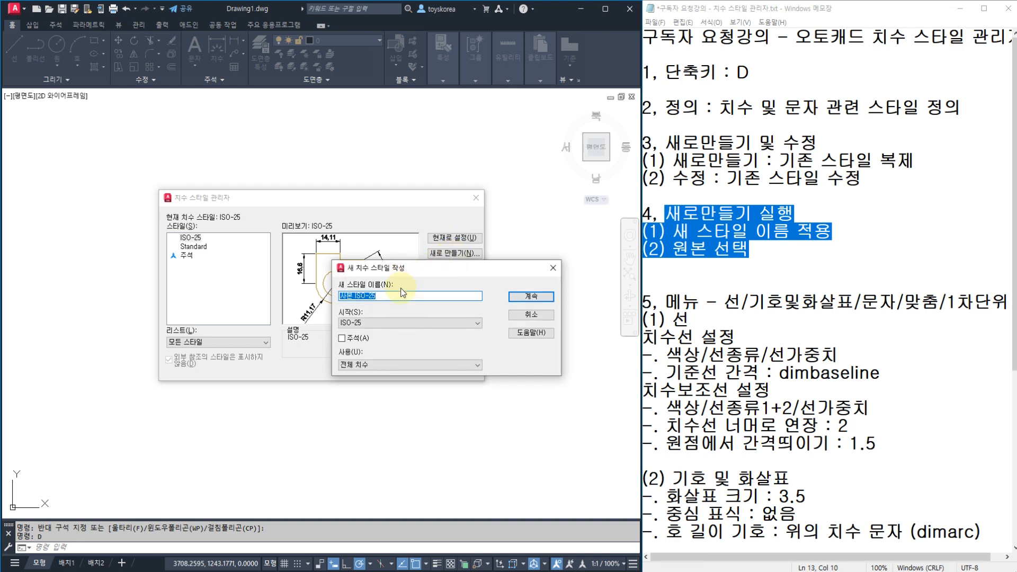
click(355, 295)
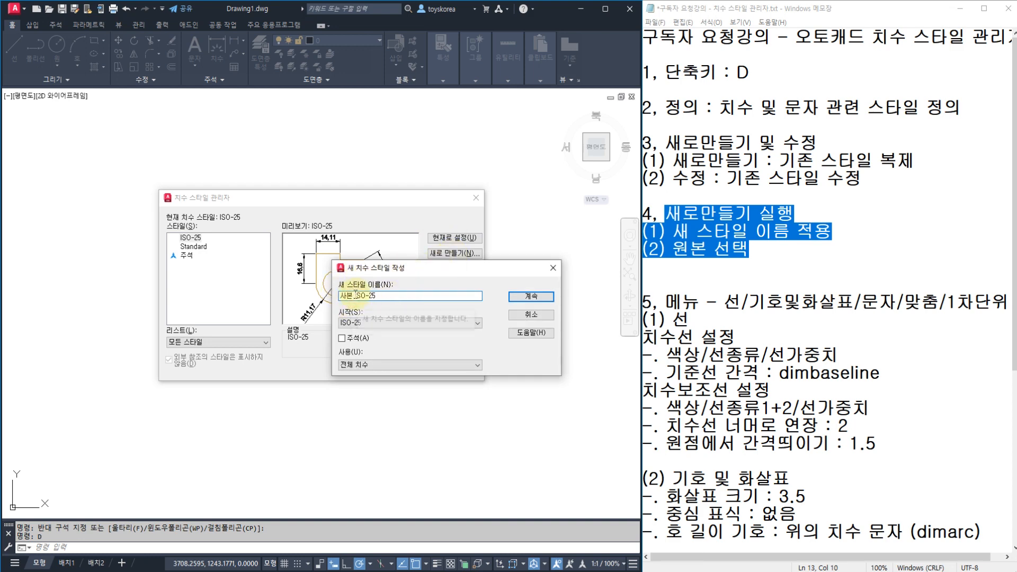
drag(382, 295, 314, 297)
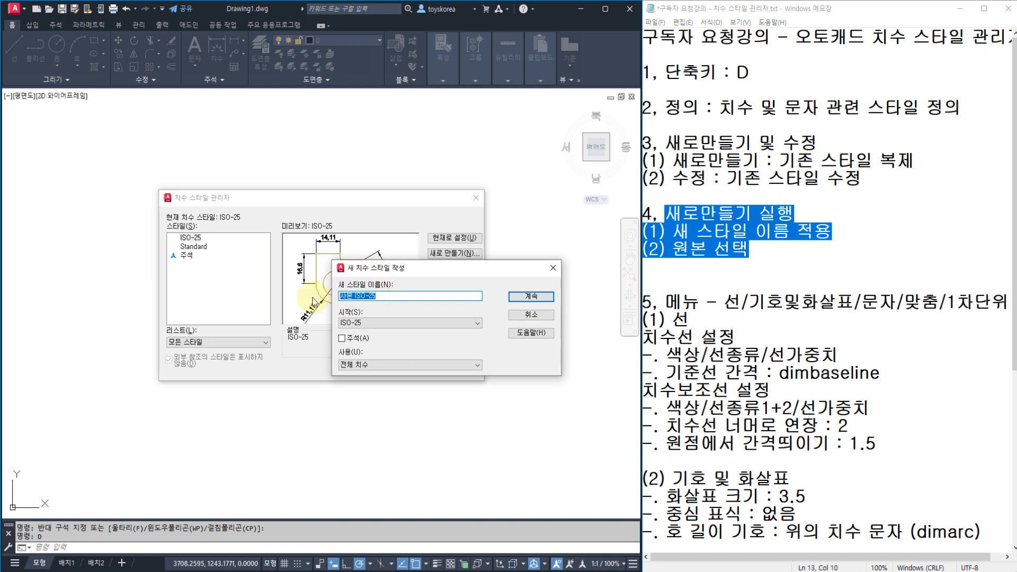
text(1234)
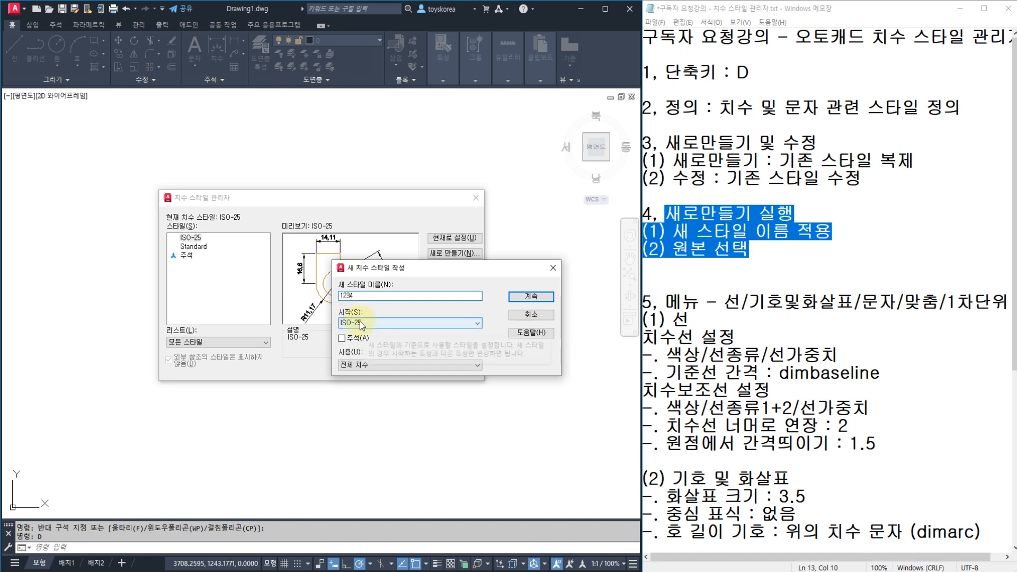
Base the new style on ISO-25 after trying Standard, and open its detailed settings
click(380, 322)
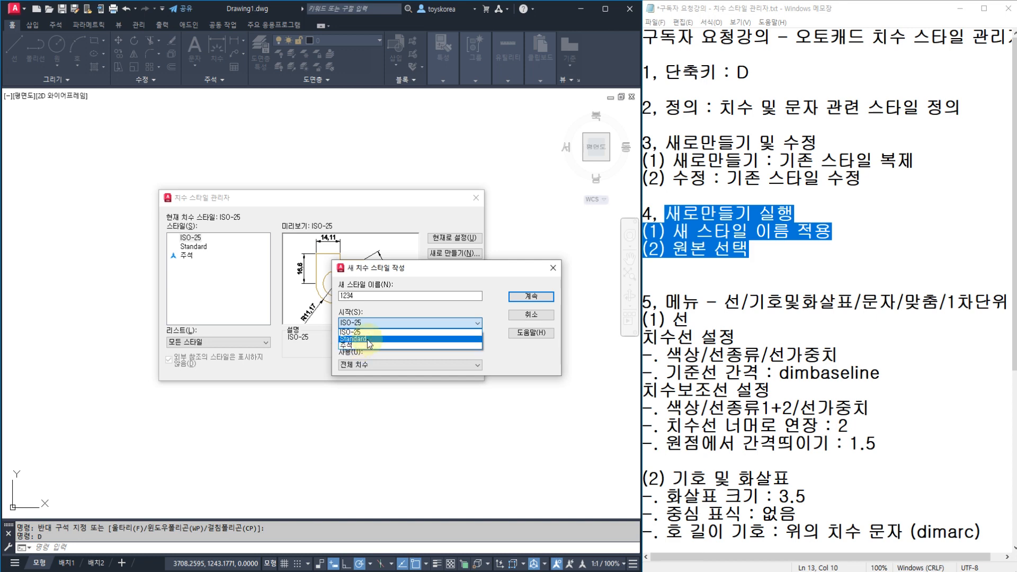
click(367, 340)
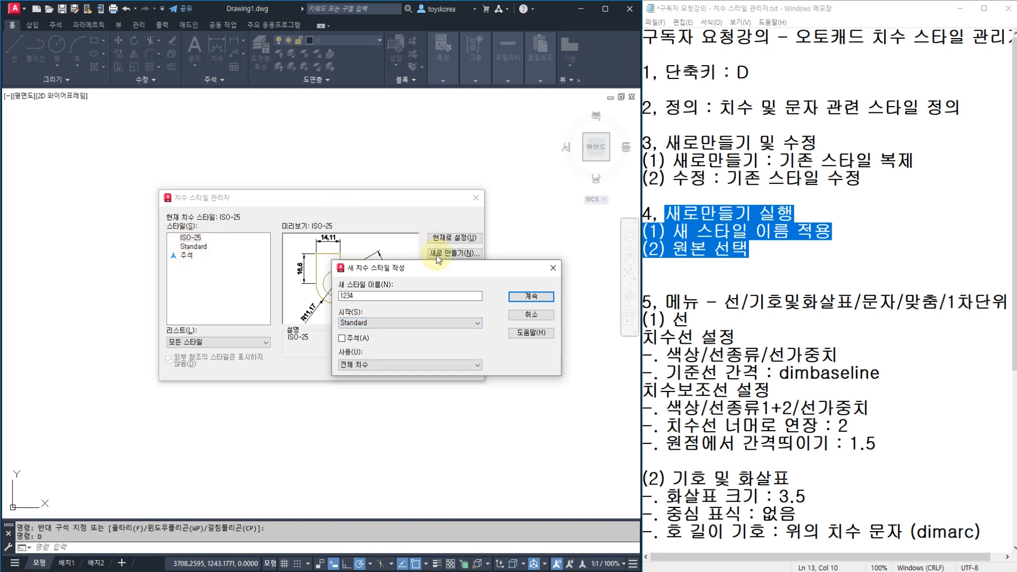
click(385, 323)
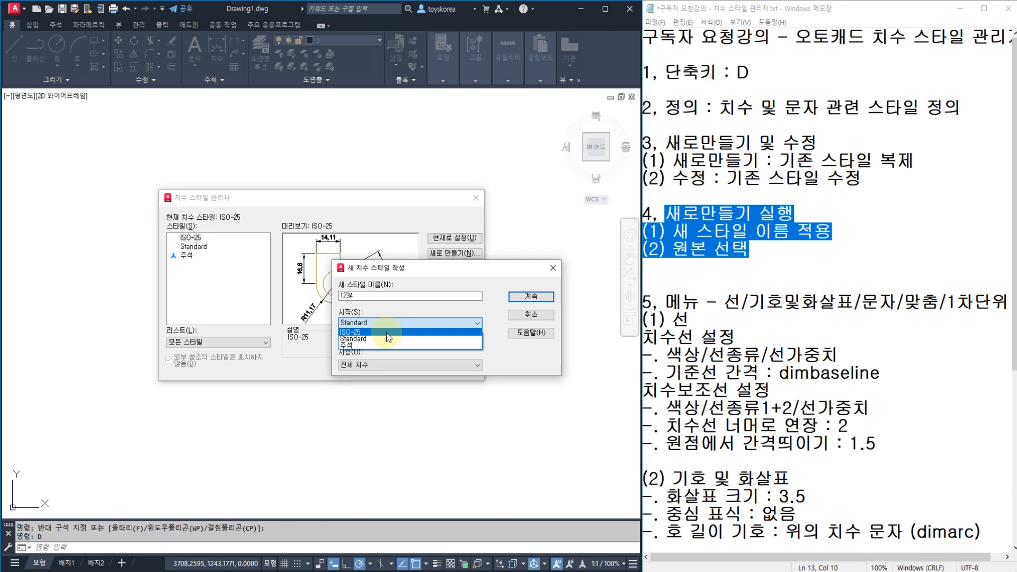
click(386, 333)
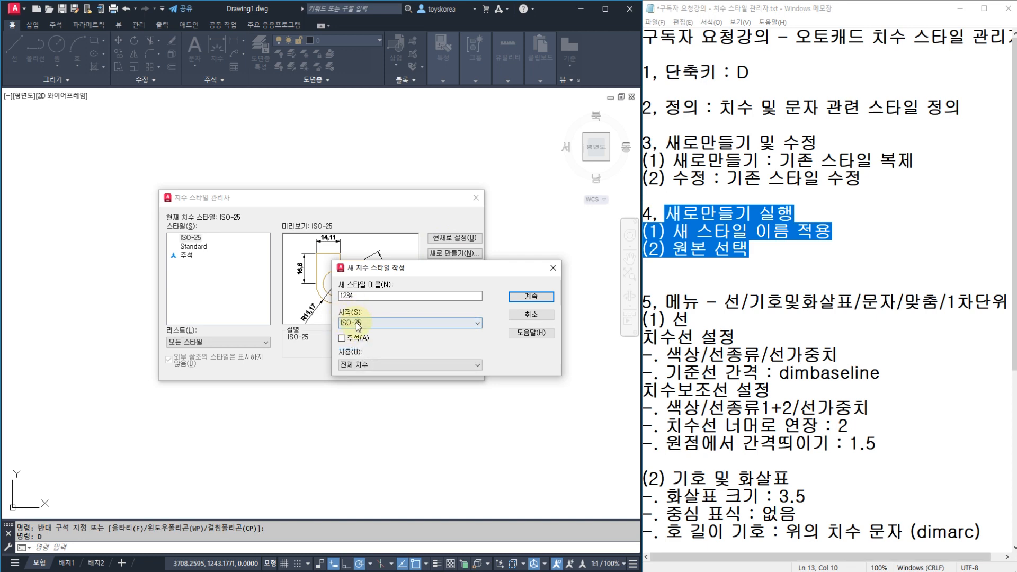
click(534, 298)
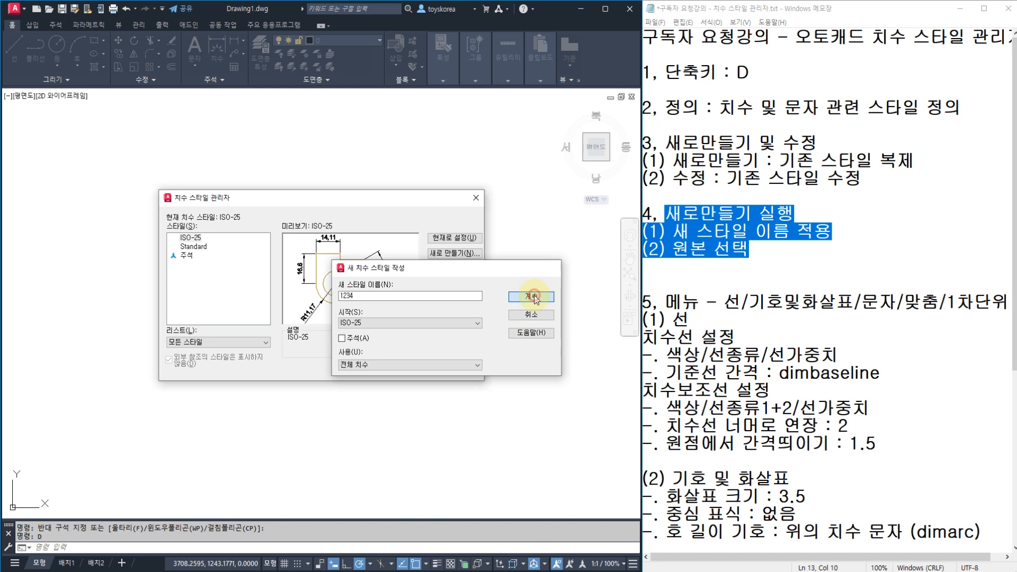
click(533, 297)
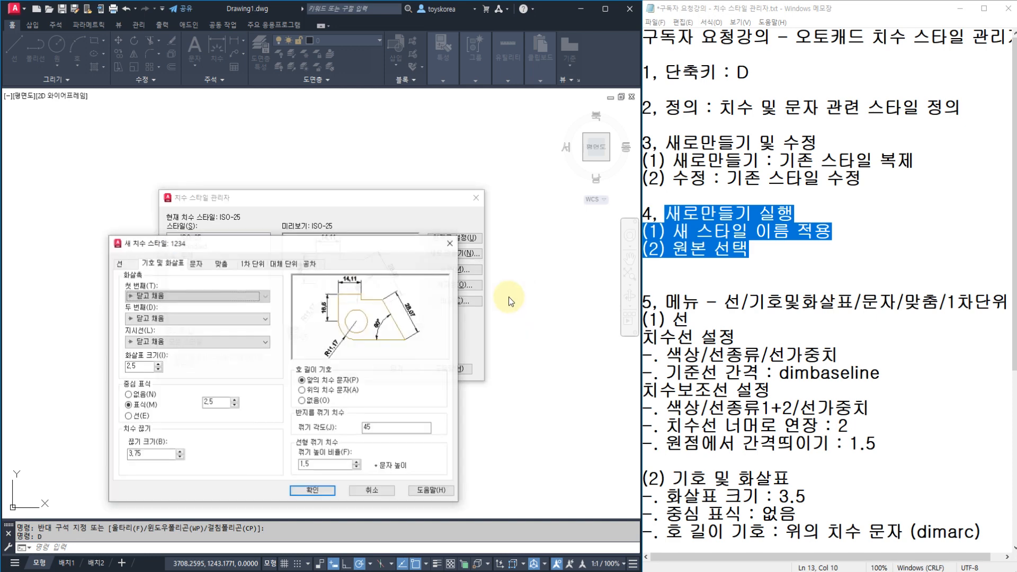
click(225, 210)
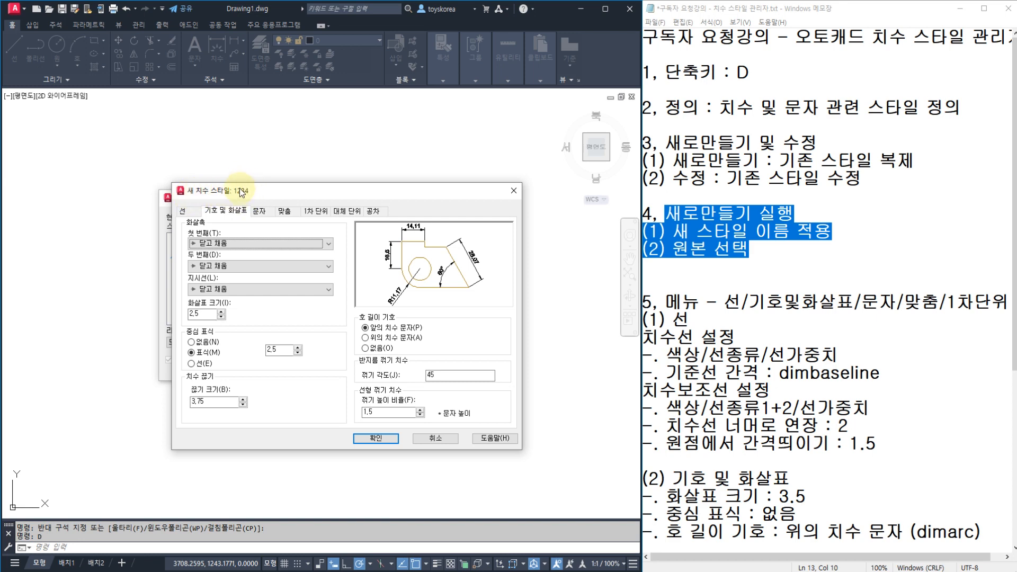
drag(241, 185, 315, 185)
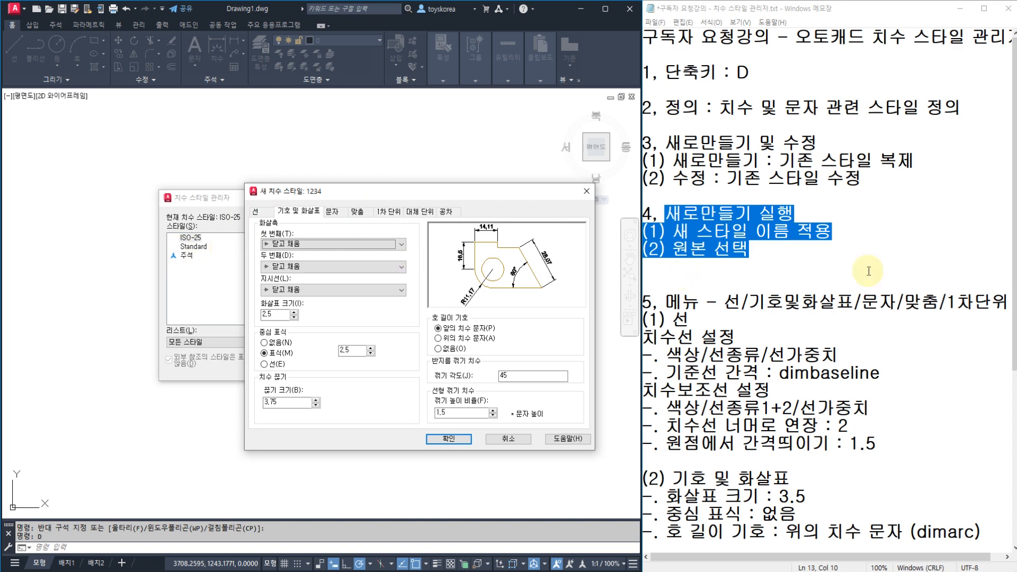
Look through the new style's settings for lines, symbols and arrows, text, fit, primary units, alternate units and tolerances
click(763, 255)
scroll(776, 245, down, 1)
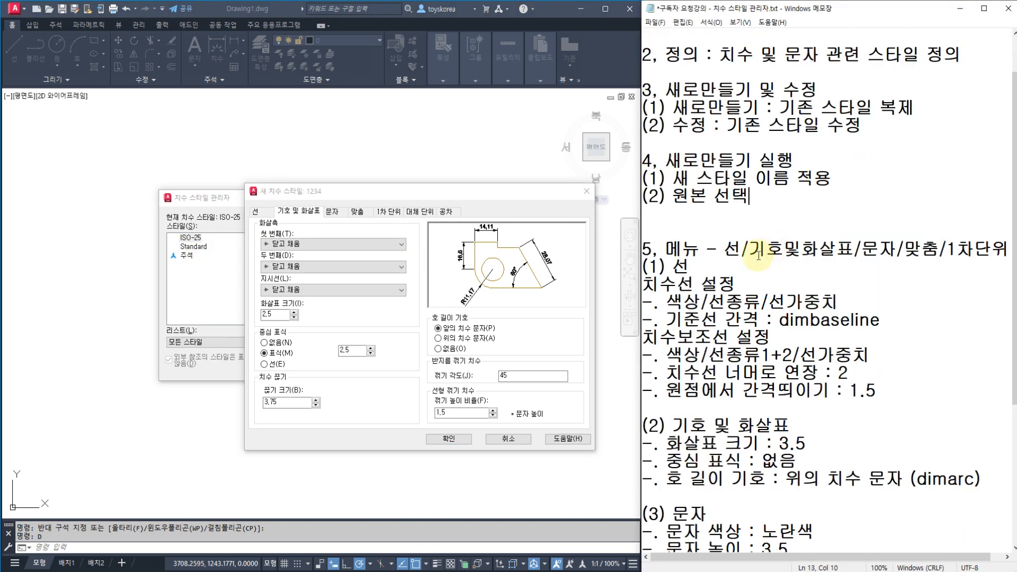
click(264, 214)
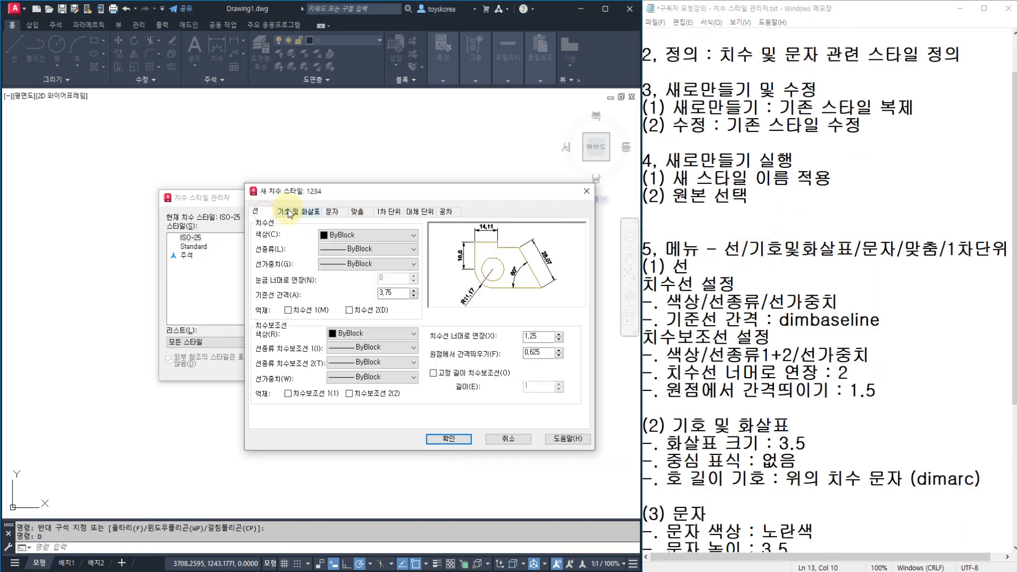
click(298, 212)
click(329, 211)
click(360, 214)
click(390, 213)
click(419, 213)
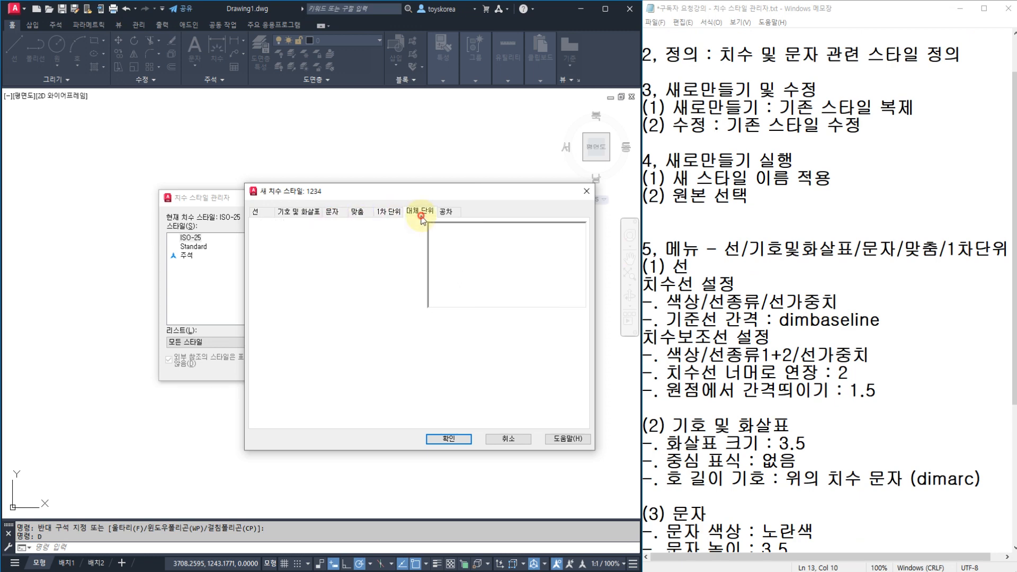
click(446, 213)
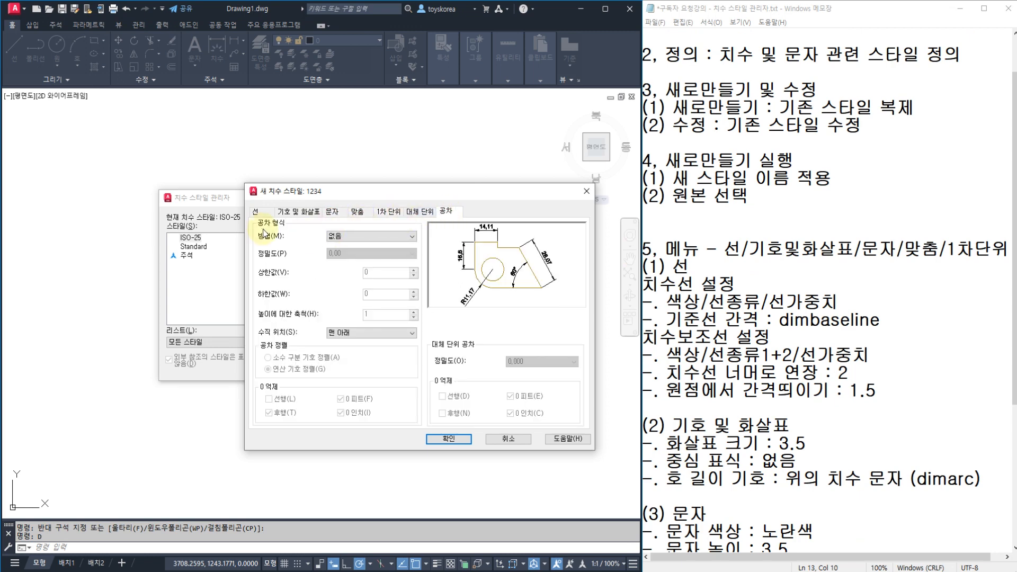
Examine the new style's primary units, alternate units and tolerance settings
mouse_move(250, 222)
mouse_down()
mouse_move(286, 195)
mouse_move(388, 195)
mouse_move(375, 223)
mouse_move(254, 228)
mouse_up()
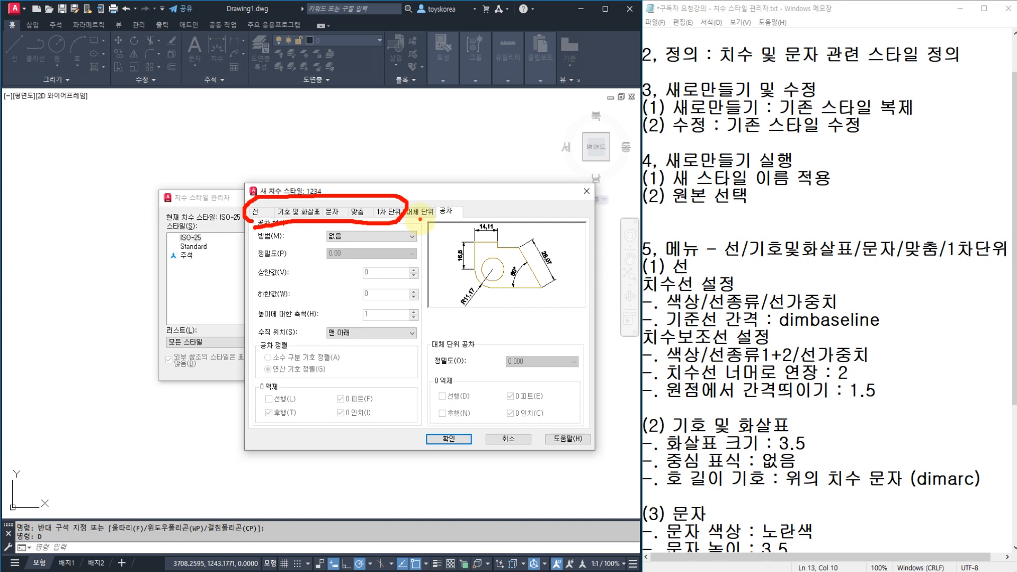
key(Escape)
click(418, 216)
click(448, 215)
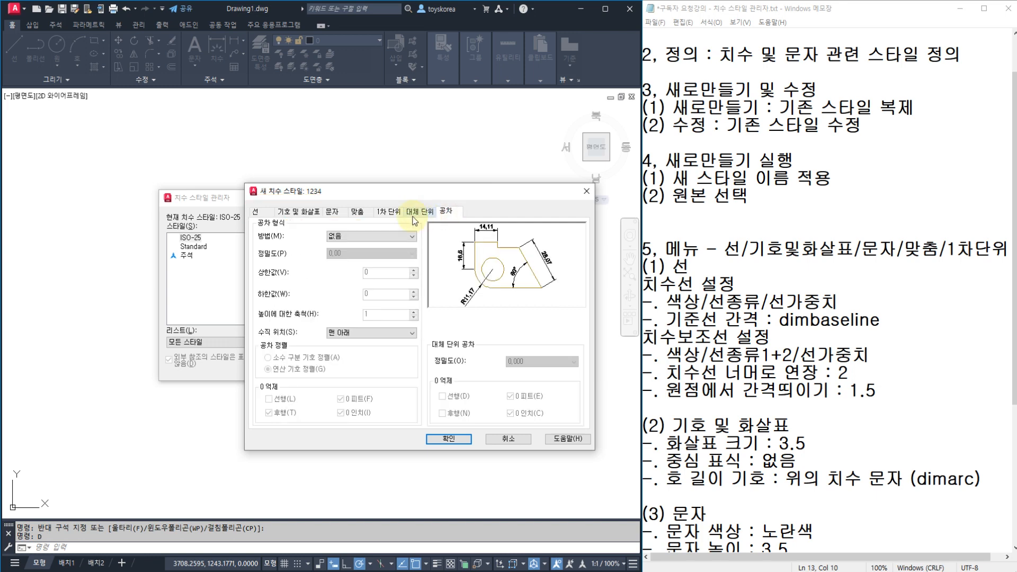
click(391, 214)
click(425, 213)
click(448, 212)
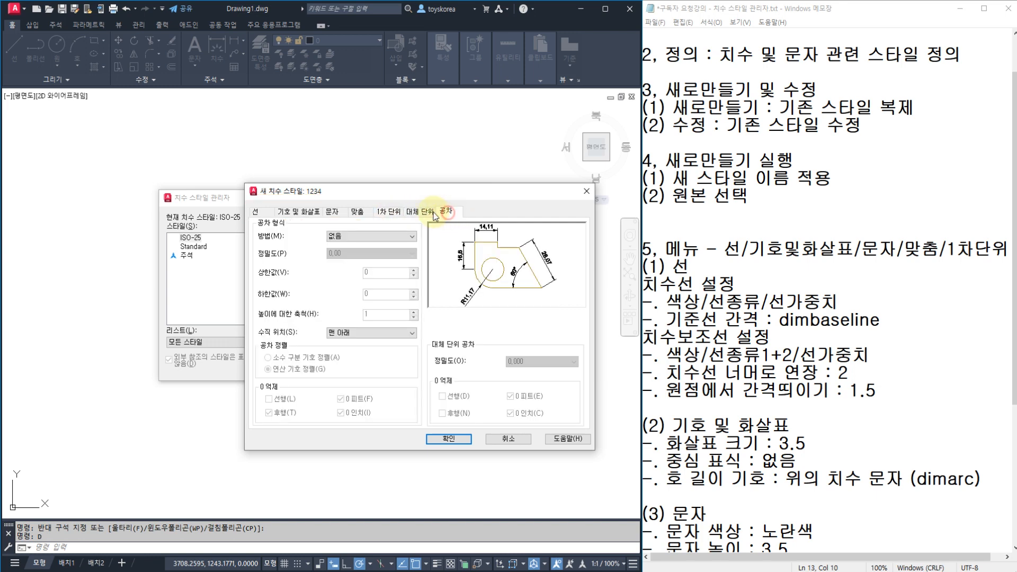
click(427, 214)
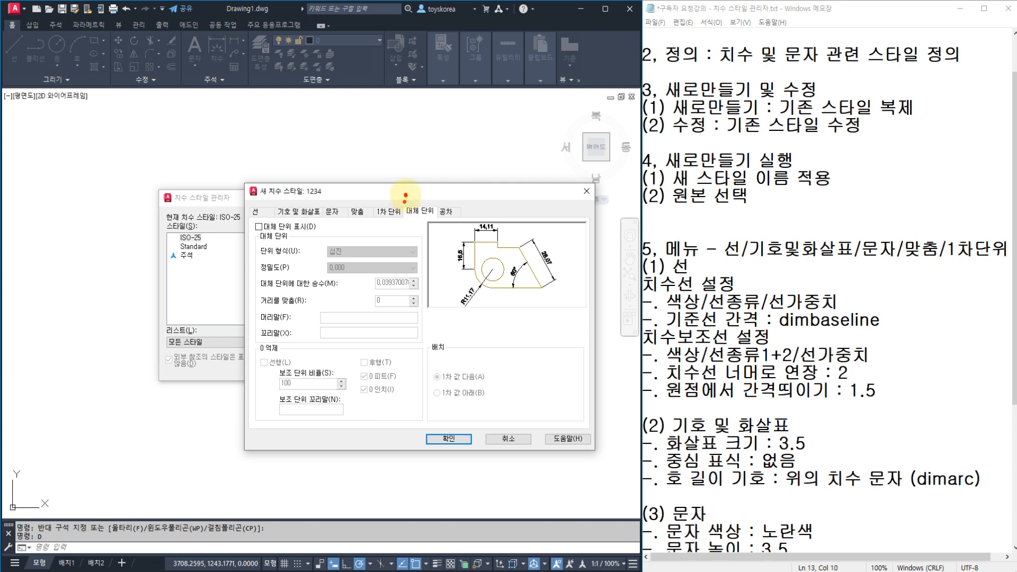
mouse_move(406, 195)
mouse_down()
mouse_move(403, 241)
mouse_move(225, 238)
mouse_move(365, 194)
mouse_move(475, 228)
mouse_move(424, 217)
mouse_up()
click(461, 189)
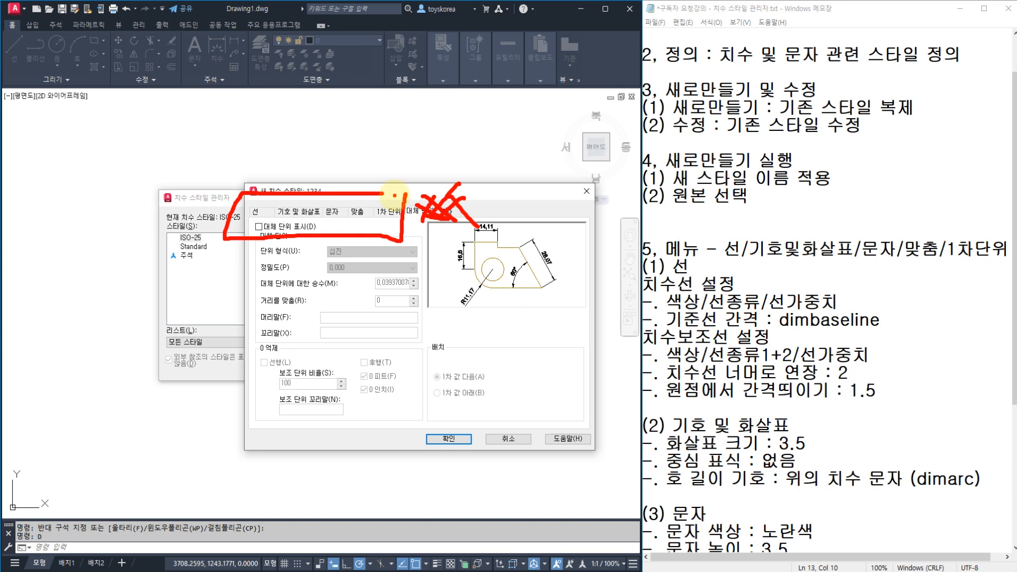
key(Escape)
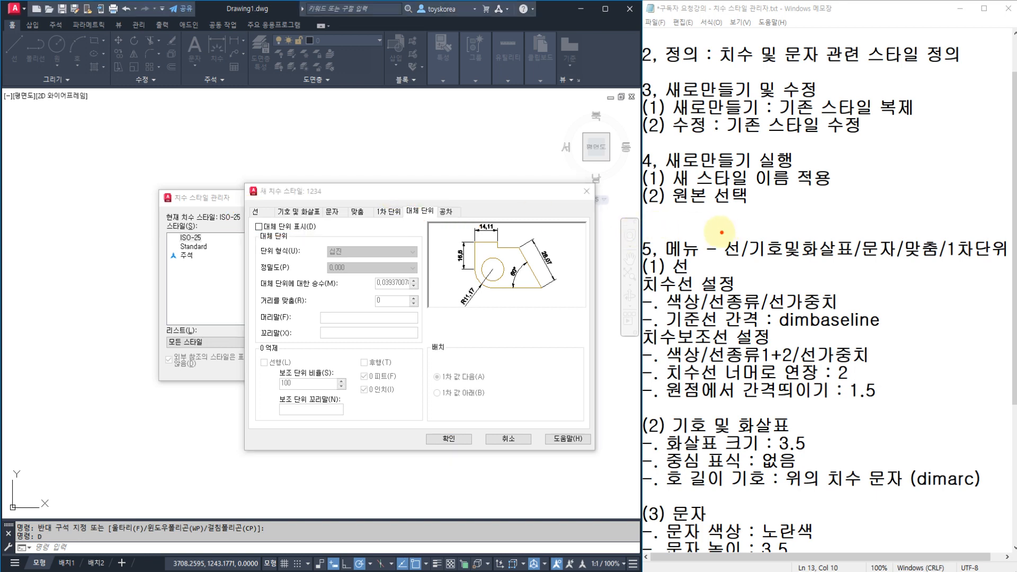
Open the new style's line settings and review the notes on dimension lines and extension lines
click(698, 268)
click(264, 213)
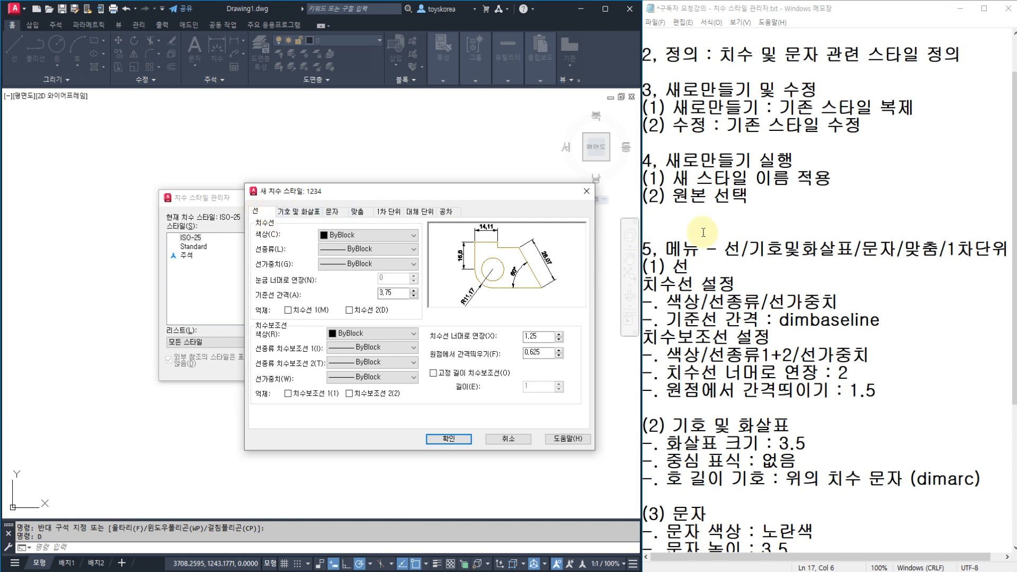
click(768, 269)
scroll(756, 216, down, 1)
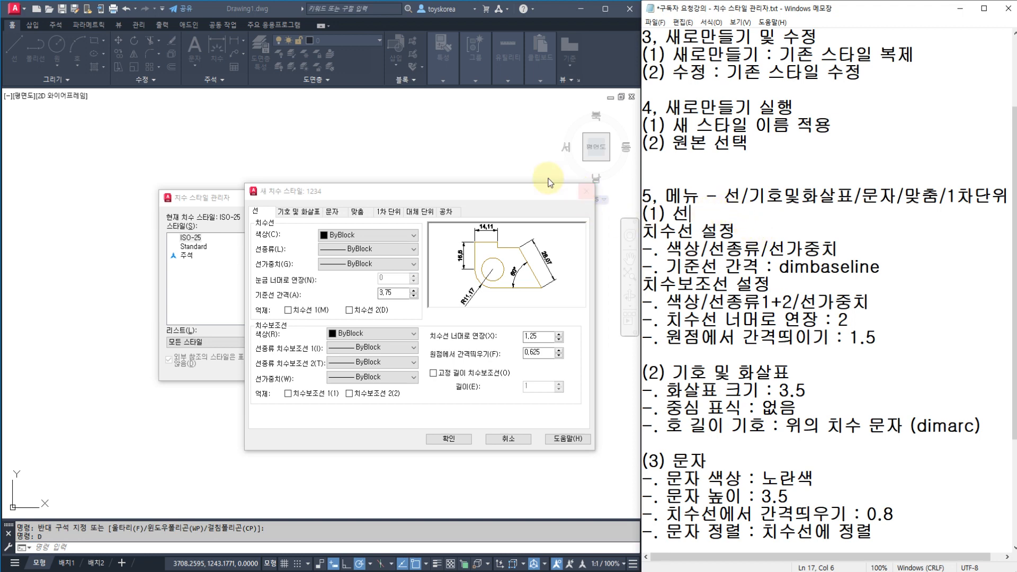
key(ctrl+2)
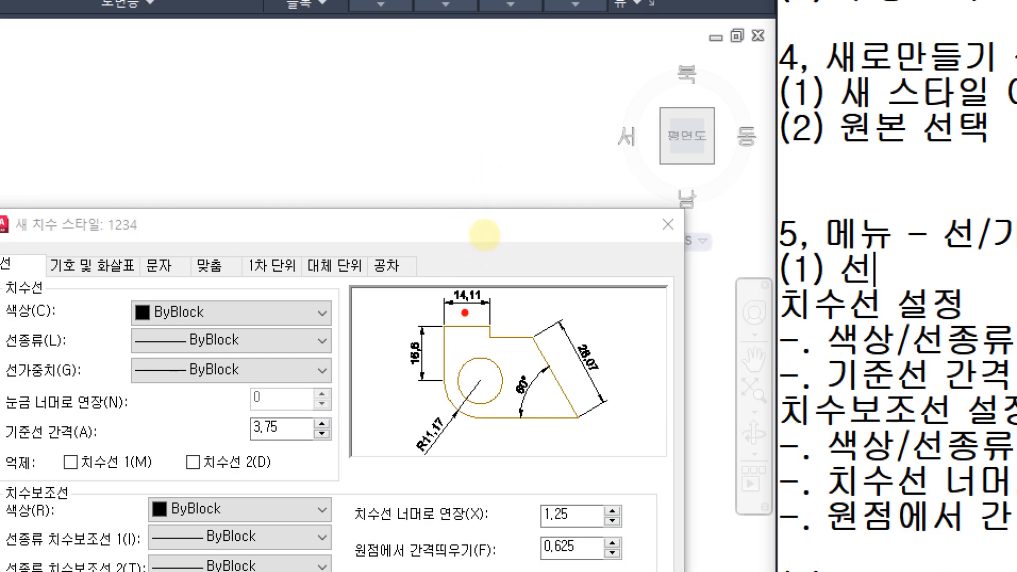
mouse_move(315, 128)
mouse_down()
mouse_move(444, 116)
mouse_move(426, 98)
mouse_up()
mouse_move(337, 98)
mouse_down()
mouse_move(310, 111)
mouse_move(326, 144)
mouse_up()
drag(279, 49, 290, 177)
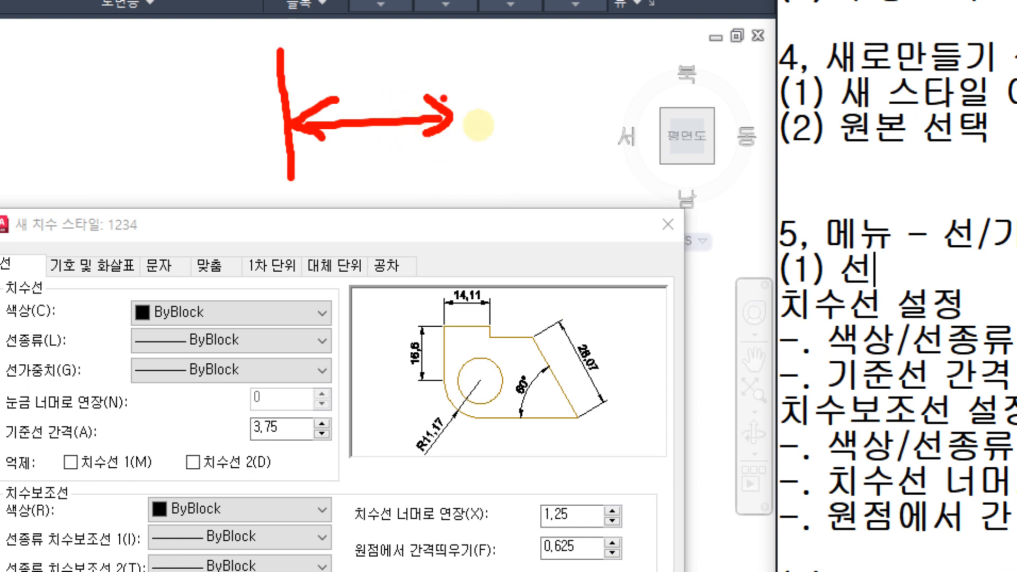
drag(449, 53, 463, 198)
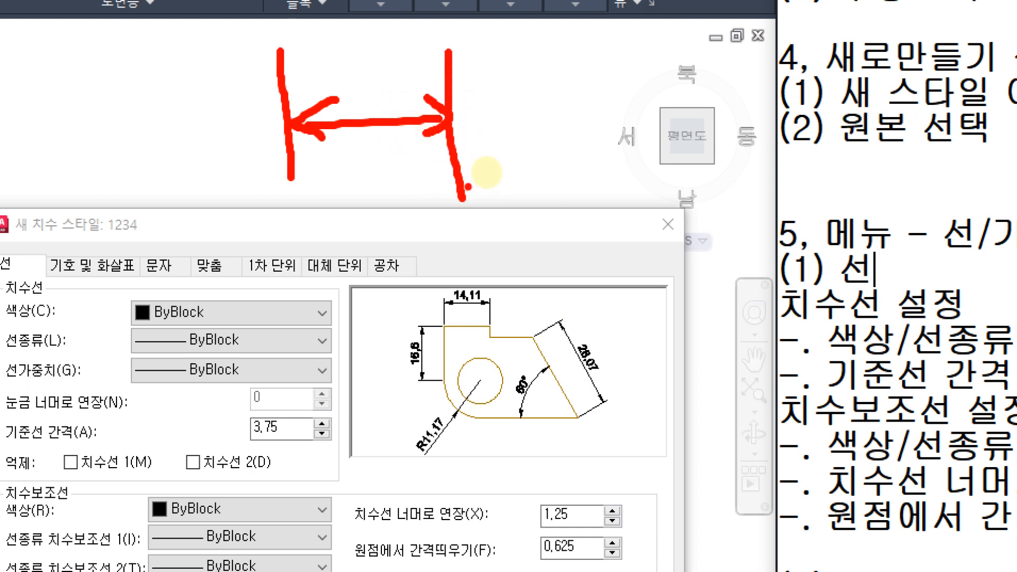
mouse_move(382, 89)
mouse_down()
mouse_move(331, 49)
mouse_move(416, 83)
mouse_move(356, 103)
mouse_up()
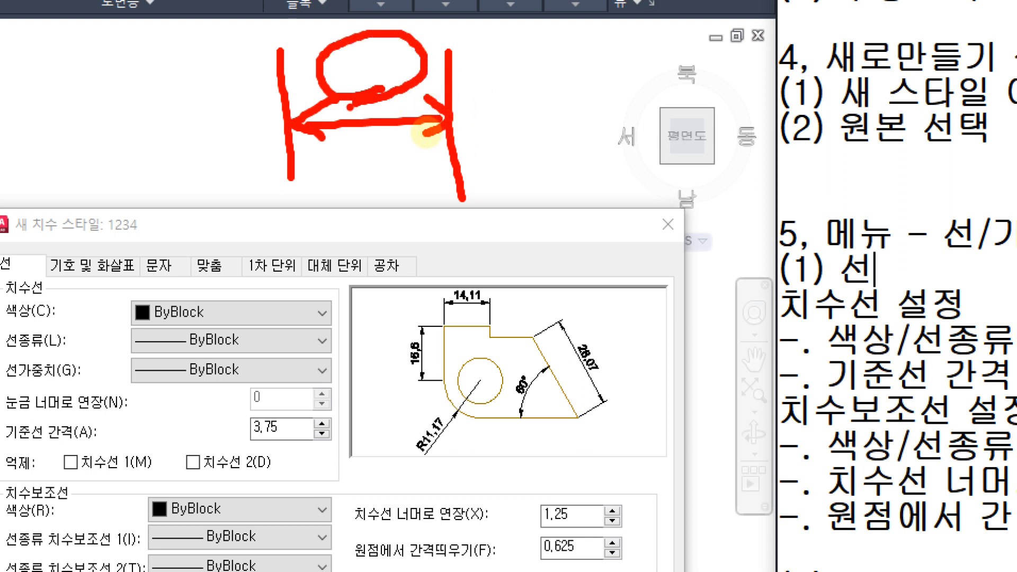
drag(305, 54, 328, 100)
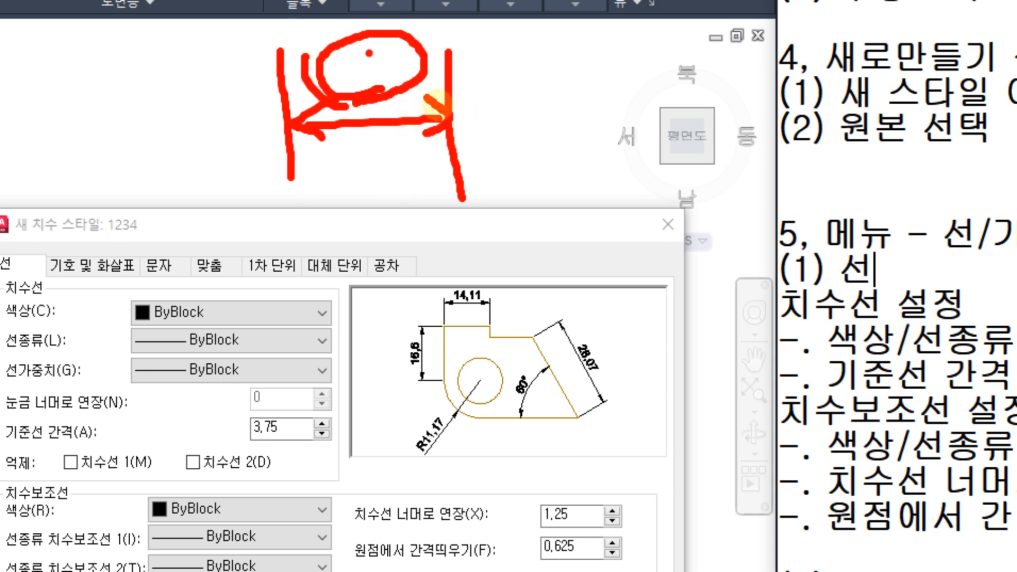
drag(375, 51, 351, 87)
drag(342, 73, 383, 85)
mouse_move(519, 254)
mouse_down()
mouse_move(628, 260)
mouse_move(504, 242)
mouse_up()
drag(471, 152, 467, 328)
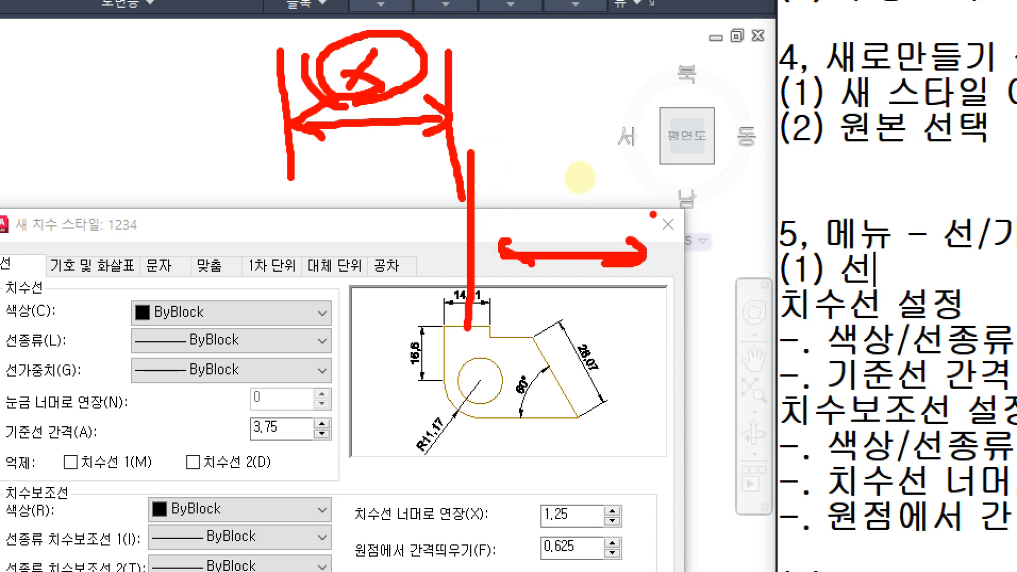
mouse_move(655, 185)
mouse_down()
mouse_move(656, 344)
mouse_move(390, 309)
mouse_up()
mouse_move(475, 163)
mouse_down()
mouse_move(644, 153)
mouse_move(326, 395)
mouse_move(307, 365)
mouse_up()
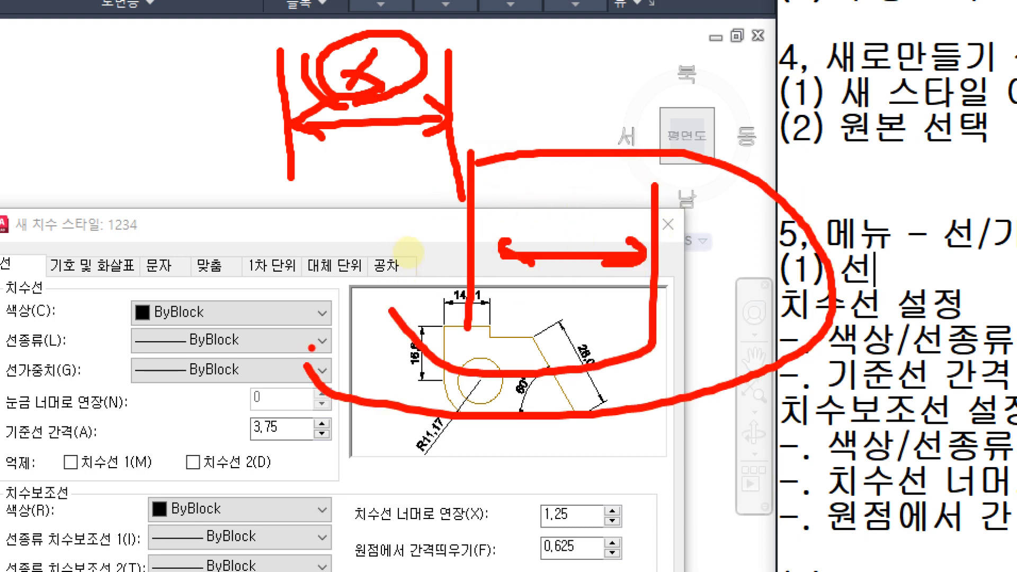
key(Escape)
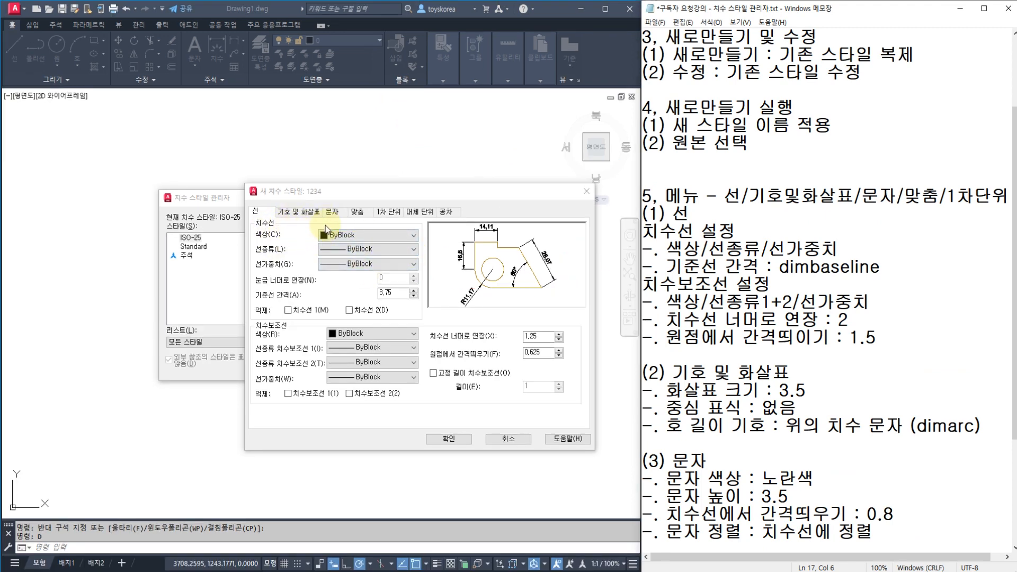
Try red as the dimension line colour and look at the loaded linetypes without choosing another one
click(358, 236)
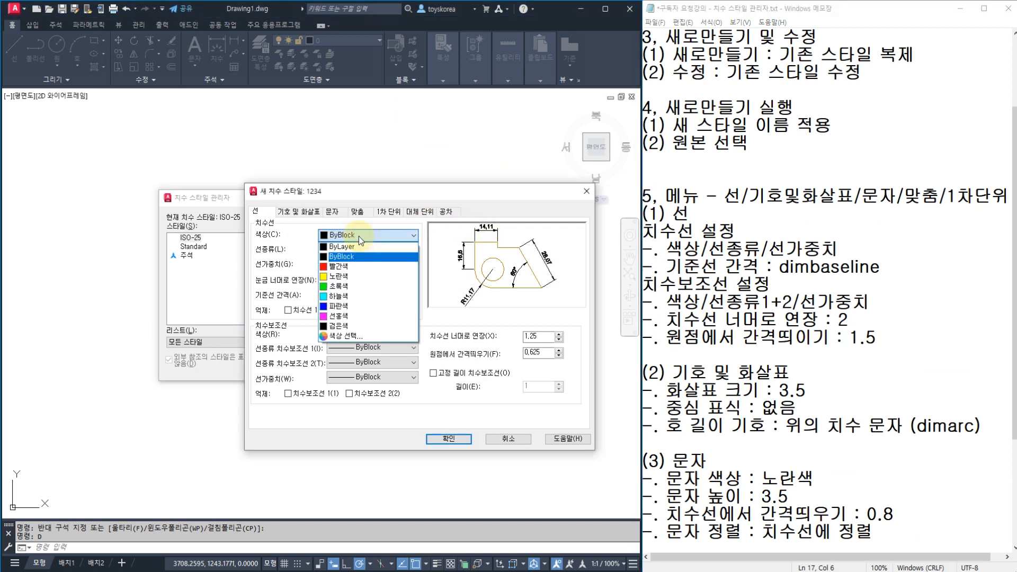
click(354, 265)
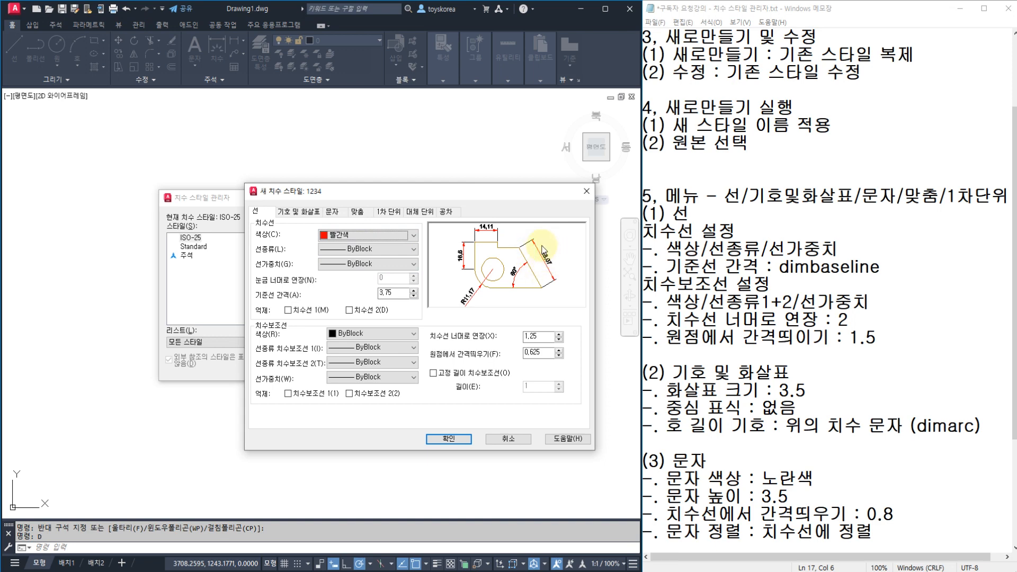
click(382, 250)
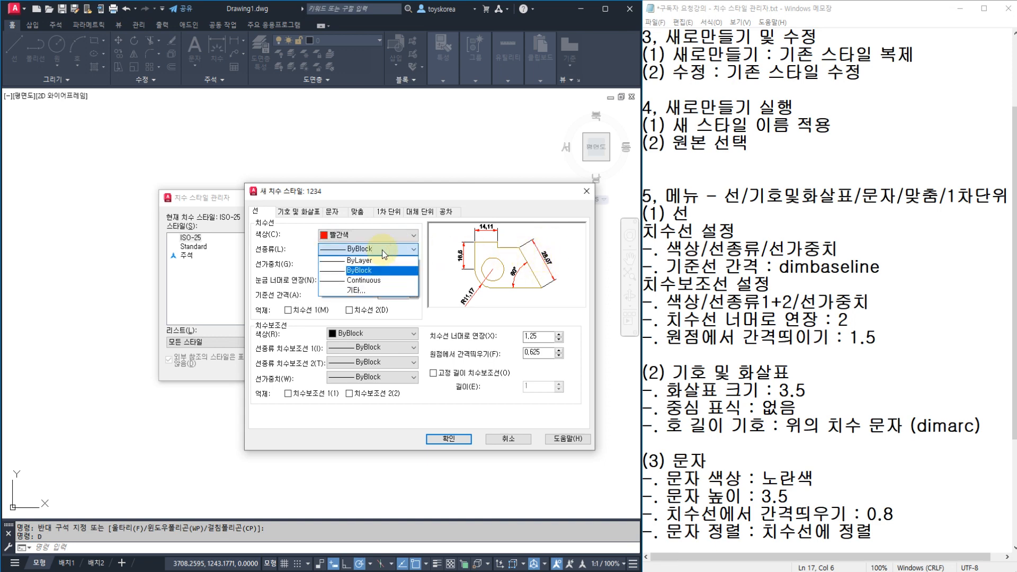
click(359, 290)
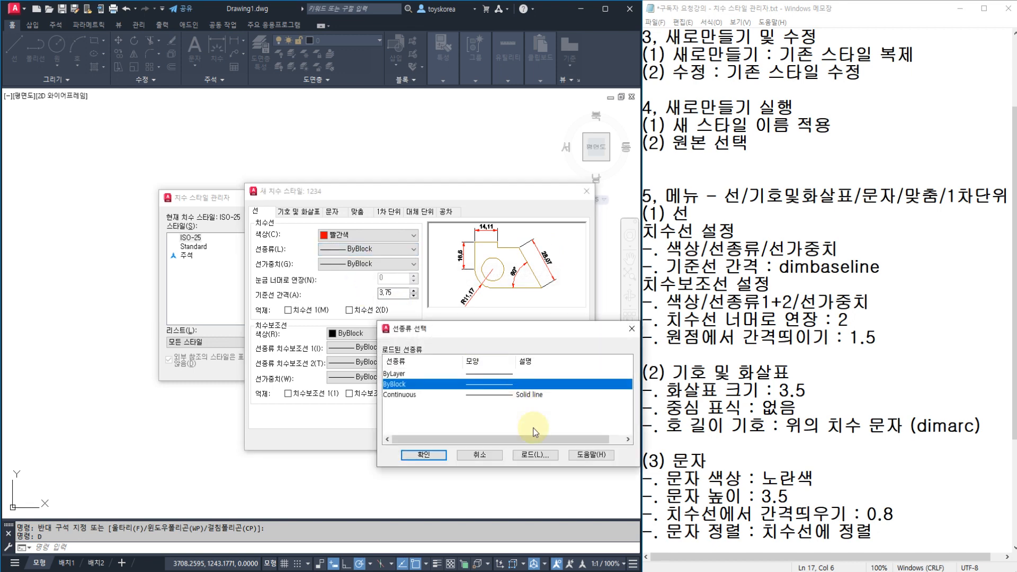
click(498, 459)
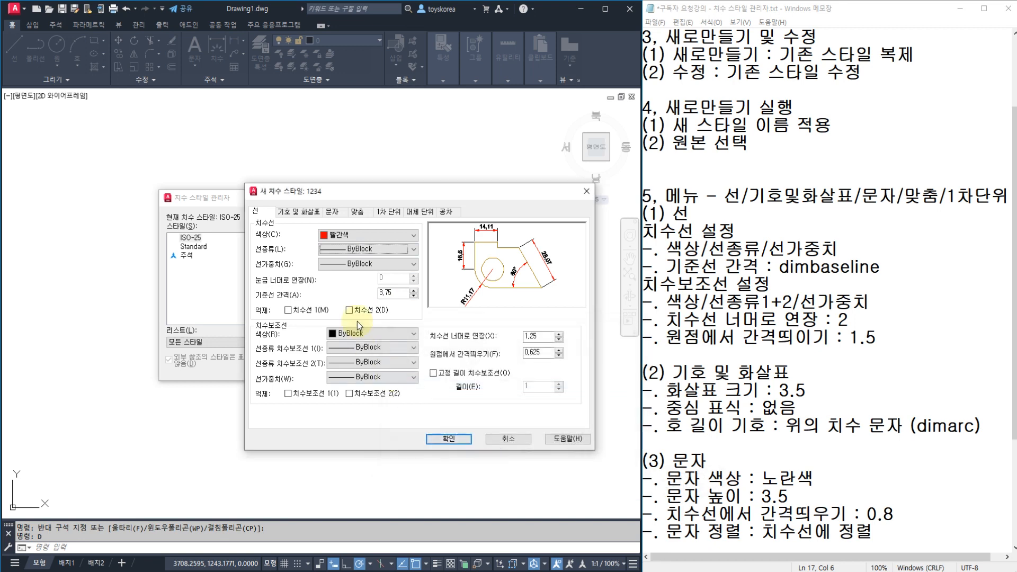
Review the dimension line's lineweight choices, keep ByBlock, and set the dimension line colour to ByLayer
click(360, 265)
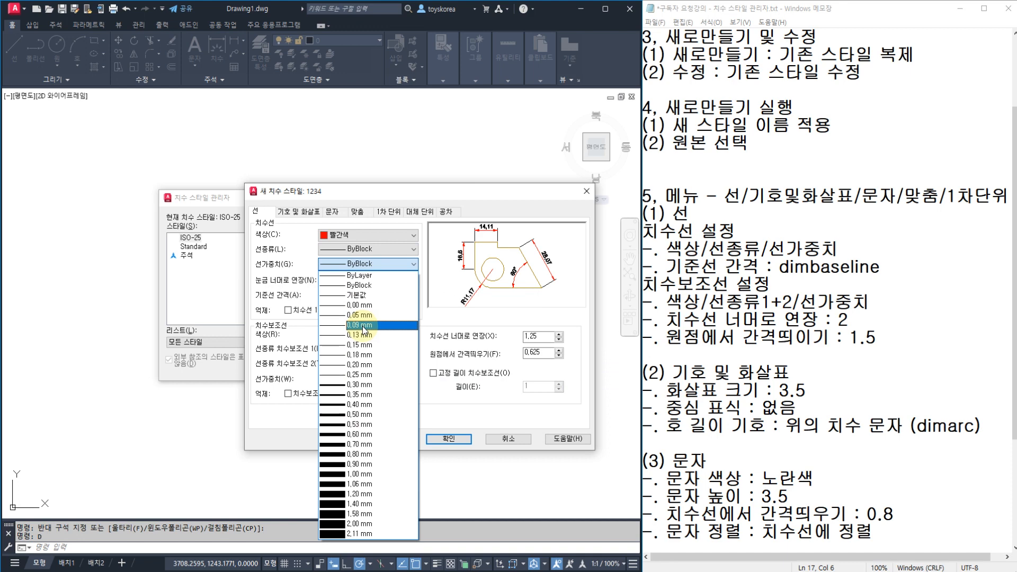
click(359, 284)
click(373, 234)
click(360, 247)
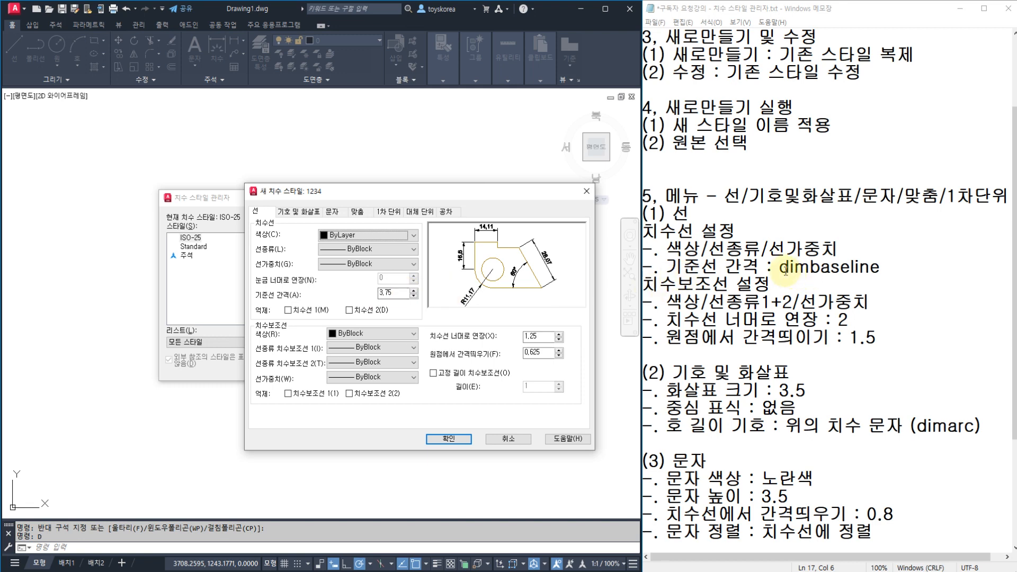
Examine the baseline spacing note alongside the line settings for baseline spacing, line suppression and fixed-length extension lines
drag(780, 268, 879, 268)
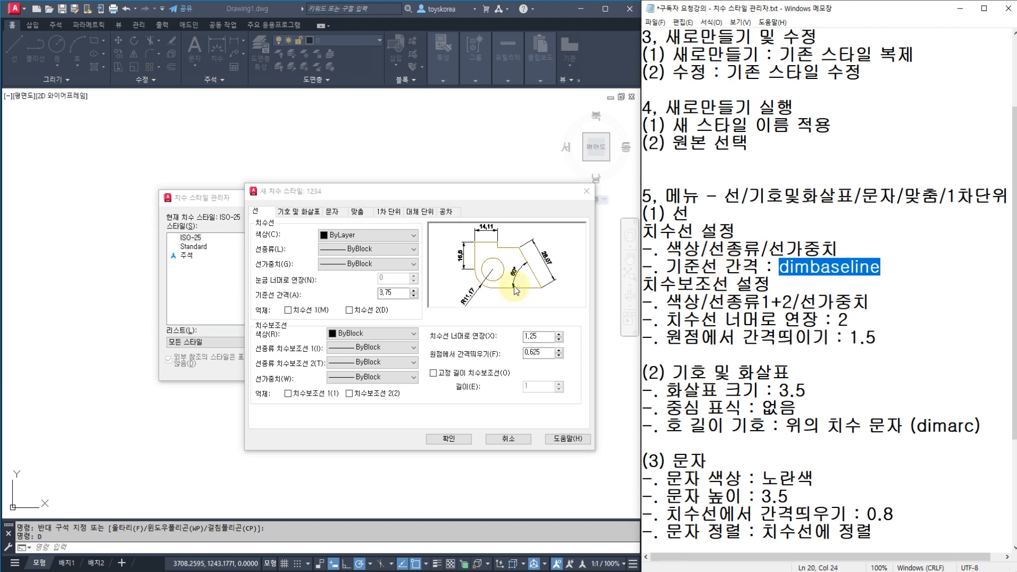
click(774, 284)
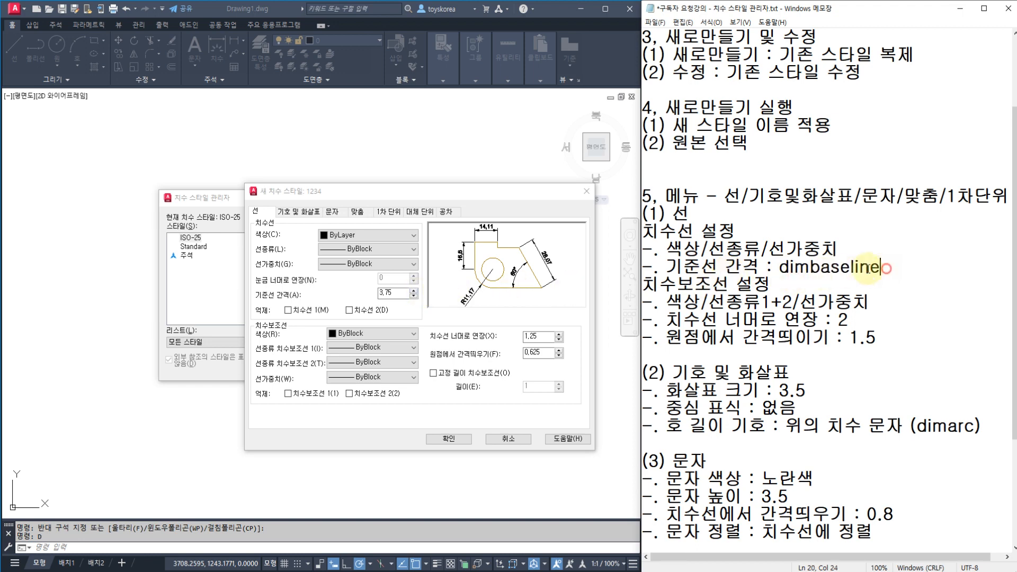
drag(879, 269, 669, 268)
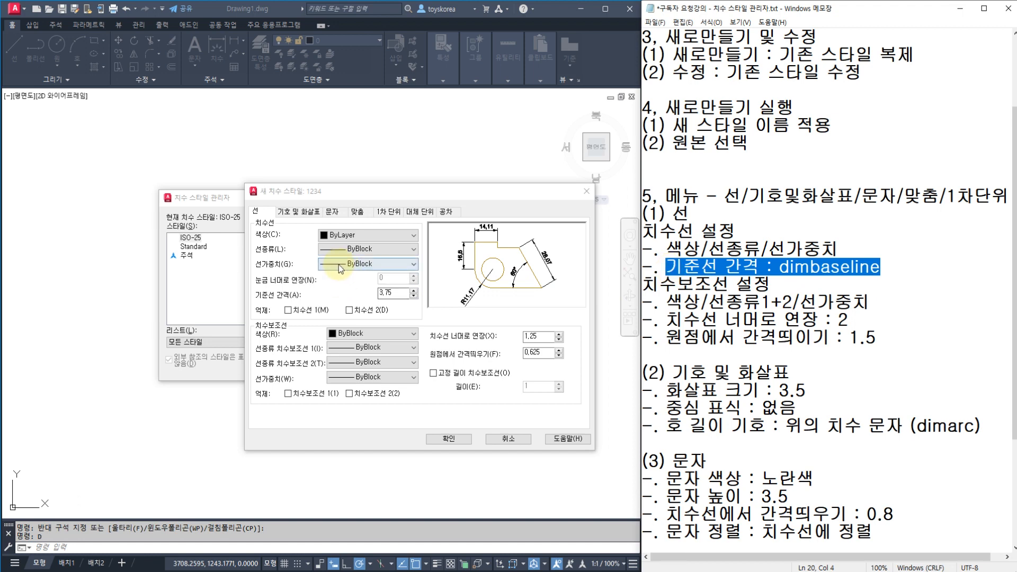
mouse_move(344, 256)
mouse_down()
mouse_move(322, 231)
mouse_move(370, 248)
mouse_move(353, 271)
mouse_move(374, 300)
mouse_move(395, 301)
mouse_up()
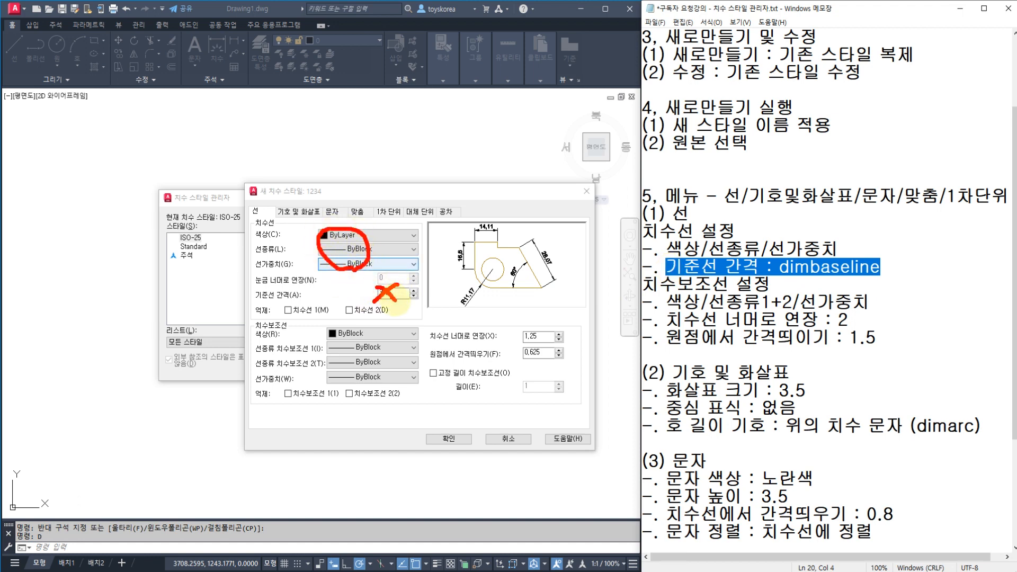
drag(286, 311, 371, 312)
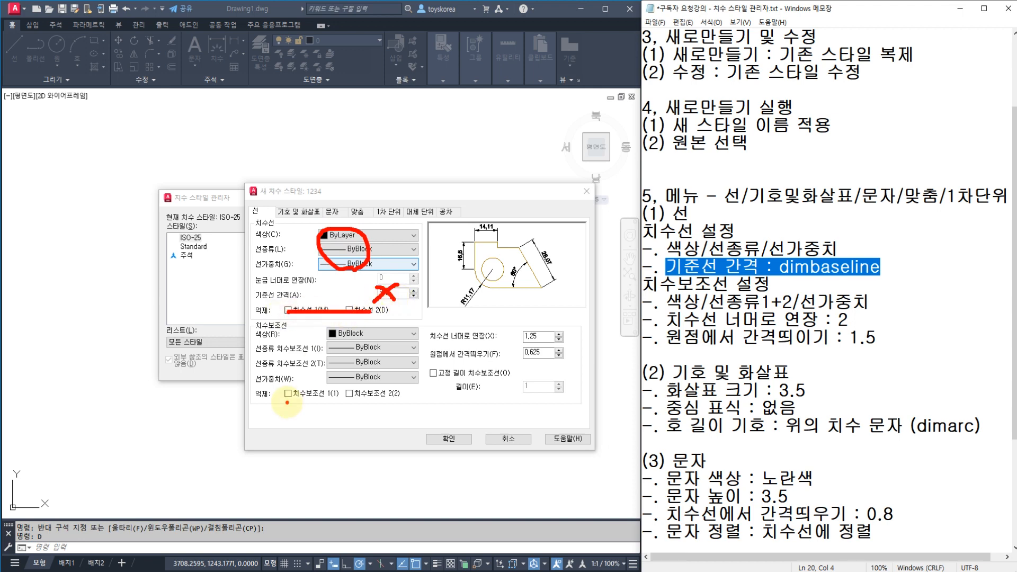
drag(290, 393, 366, 394)
drag(449, 379, 561, 382)
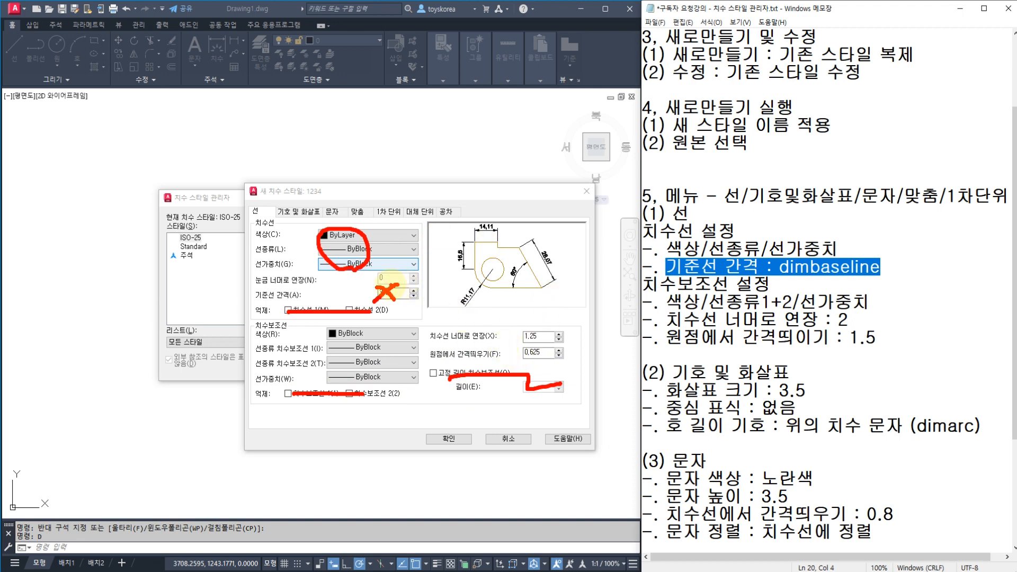
key(Escape)
Discard the new style's settings and close the Dimension Style Manager
click(393, 295)
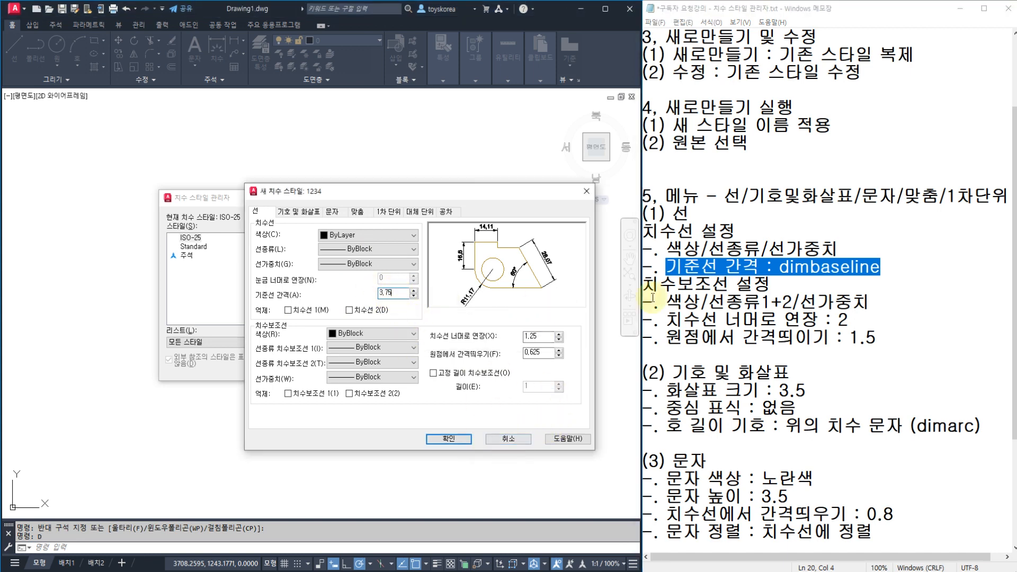
click(509, 443)
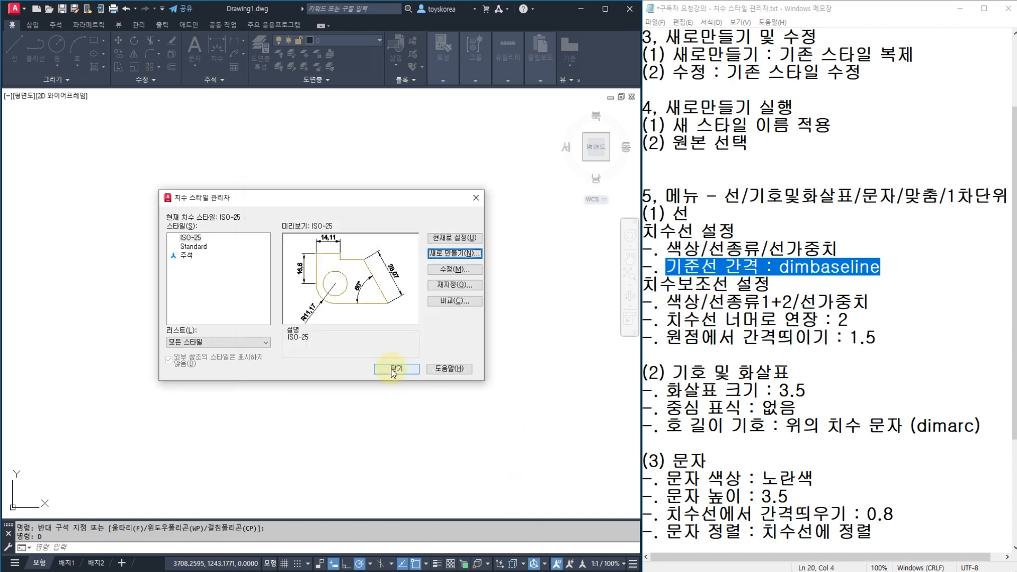
click(332, 432)
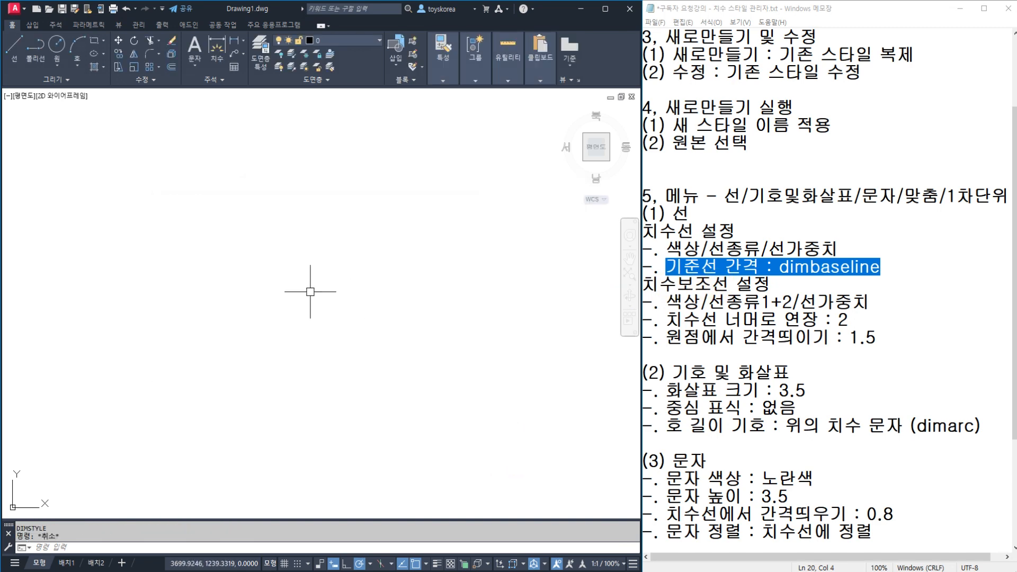
Place a horizontal linear dimension about 18 units long in the empty drawing area, with its dimension line below the origin points
text(dli)
key(Return)
click(270, 255)
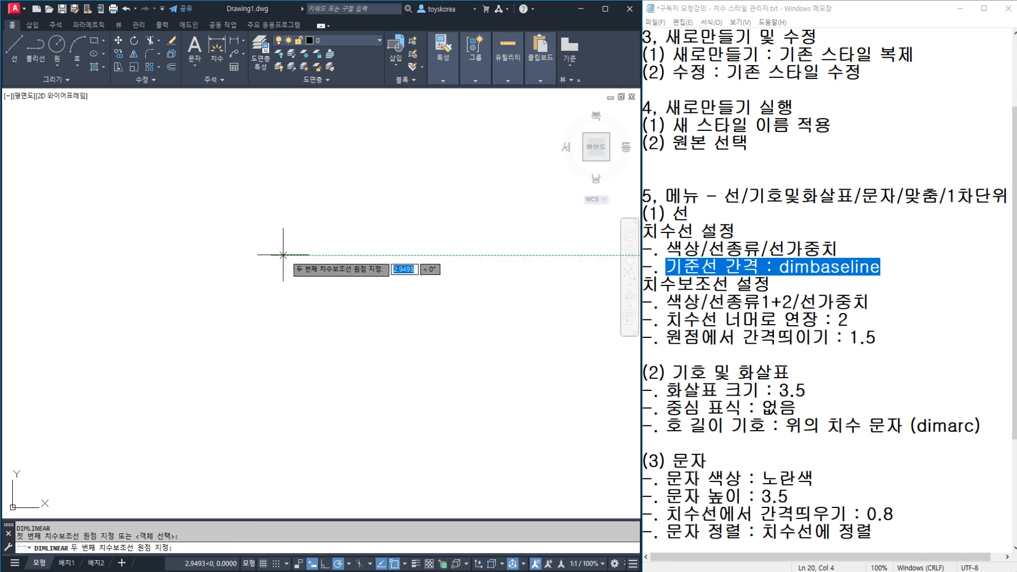
click(345, 255)
click(340, 286)
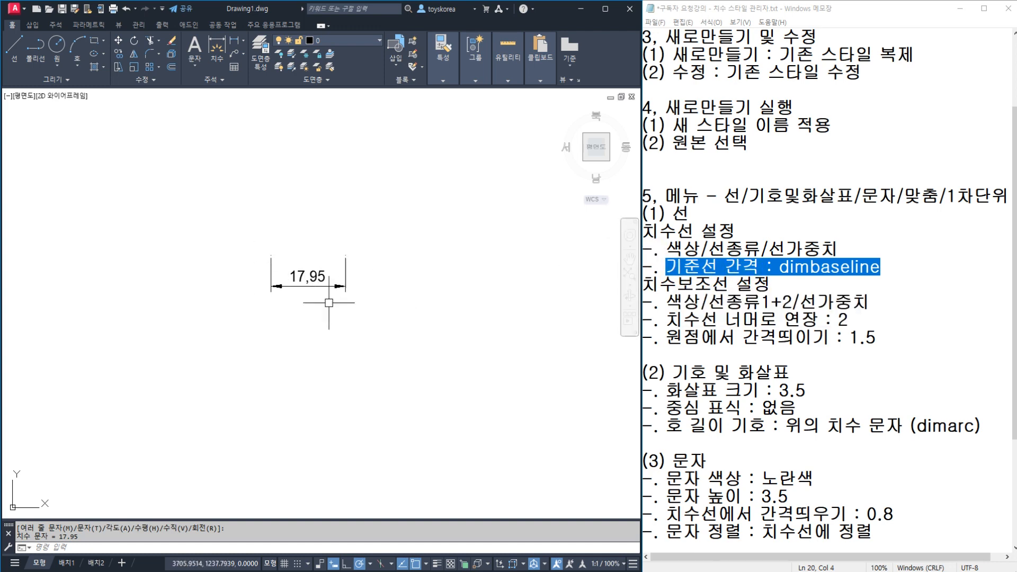
Review the note that relates the baseline spacing setting to the dimbaseline command
click(790, 289)
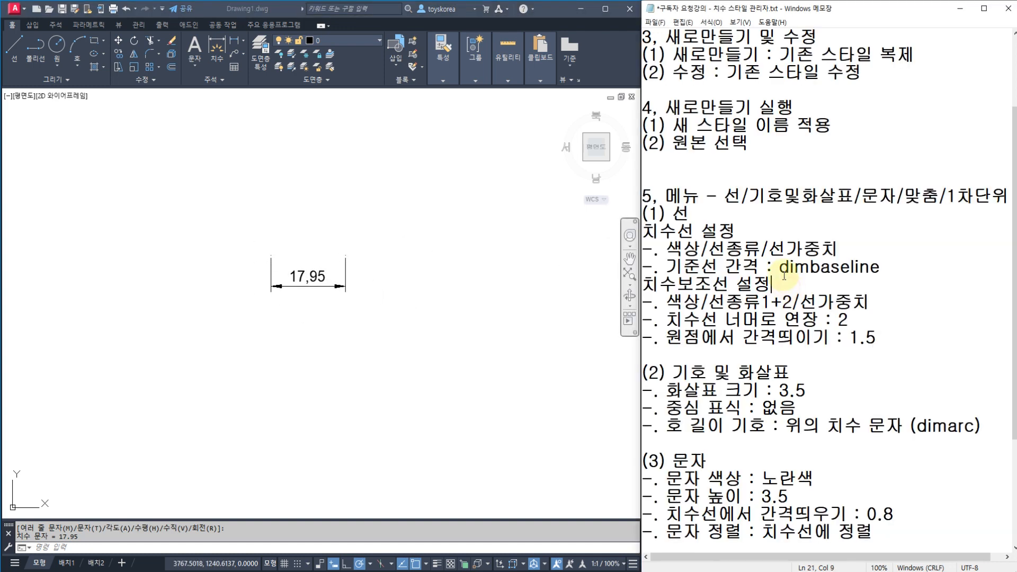
drag(779, 267, 879, 267)
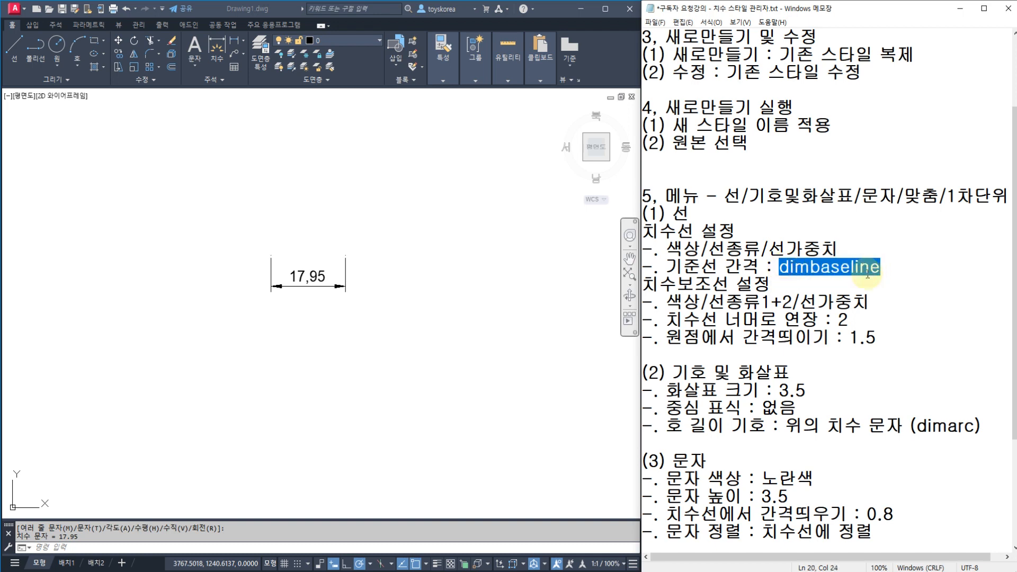
click(448, 300)
key(Escape)
key(Escape)
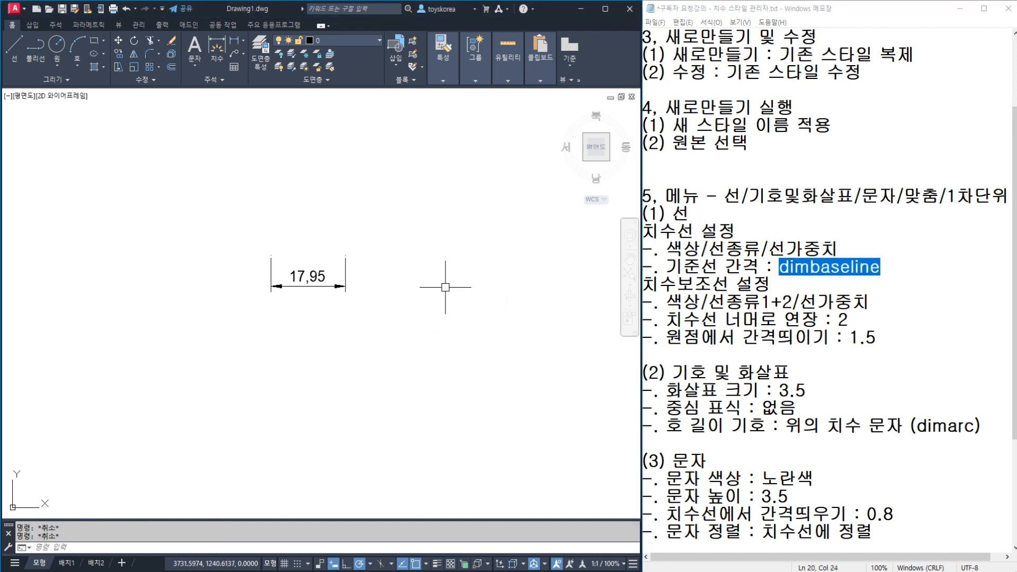
mouse_move(773, 354)
mouse_down()
mouse_move(782, 373)
mouse_move(834, 356)
mouse_move(832, 410)
mouse_move(882, 392)
mouse_up()
drag(905, 350, 864, 354)
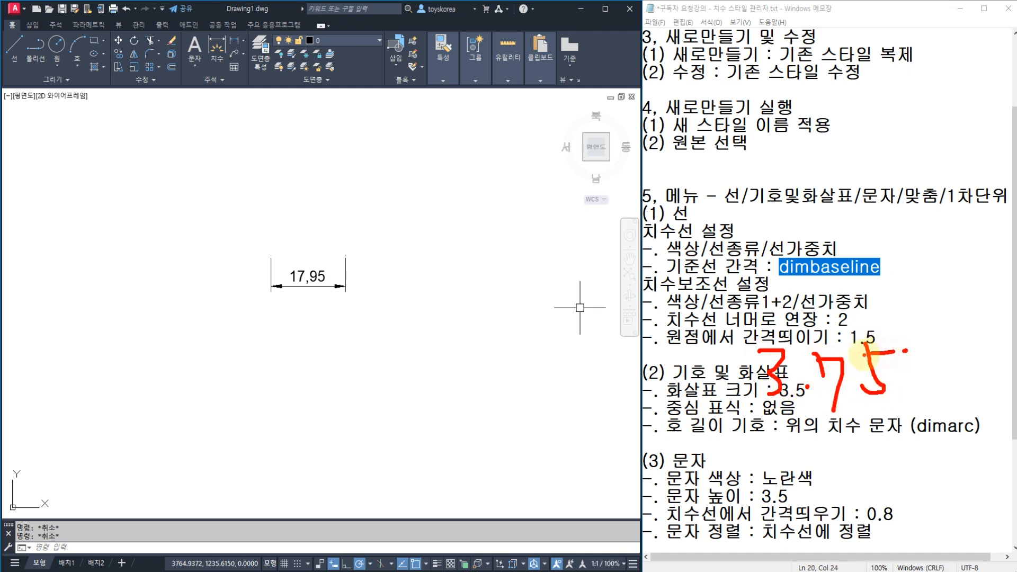
key(Escape)
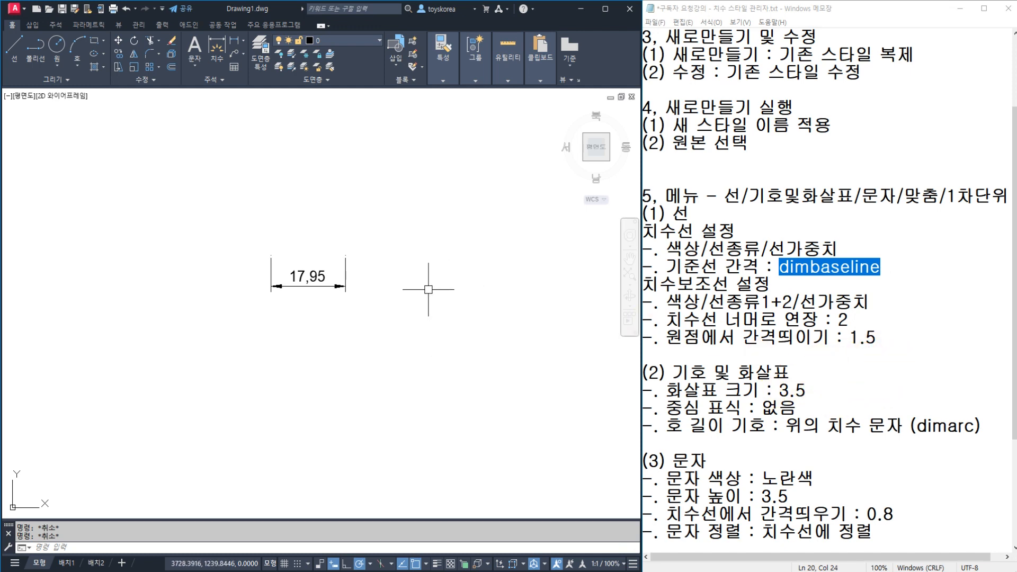
Add five baseline dimensions of about 36, 46, 59, 70 and 78 units, sharing the first dimension's left origin
text(DIMBAS)
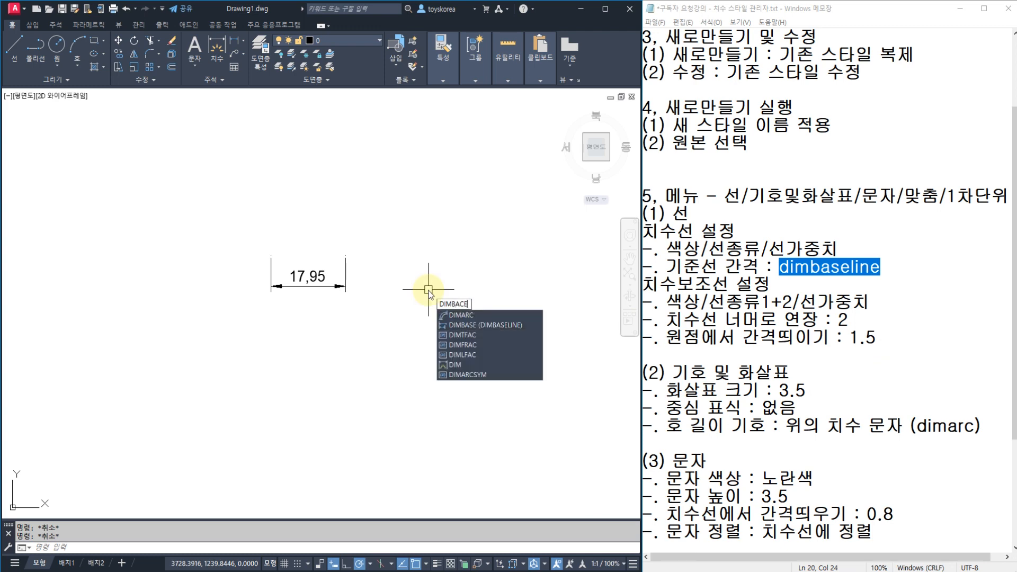
key(Return)
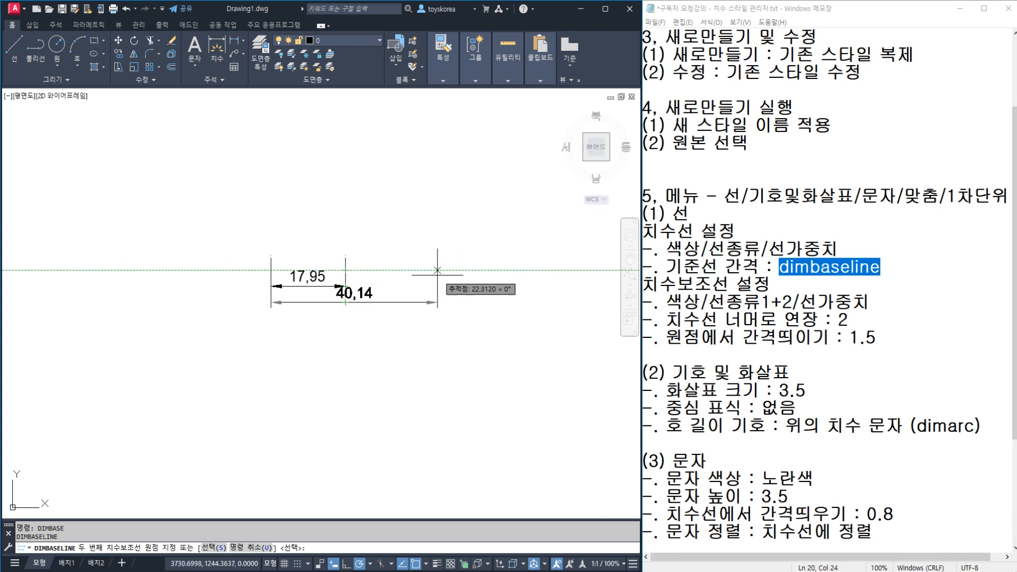
click(421, 335)
click(462, 341)
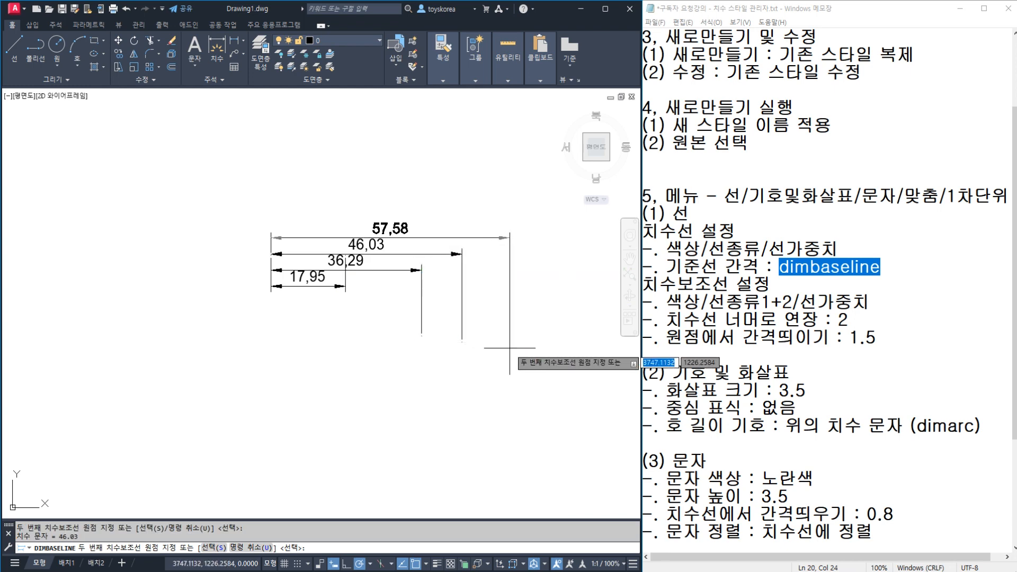
click(516, 348)
click(561, 352)
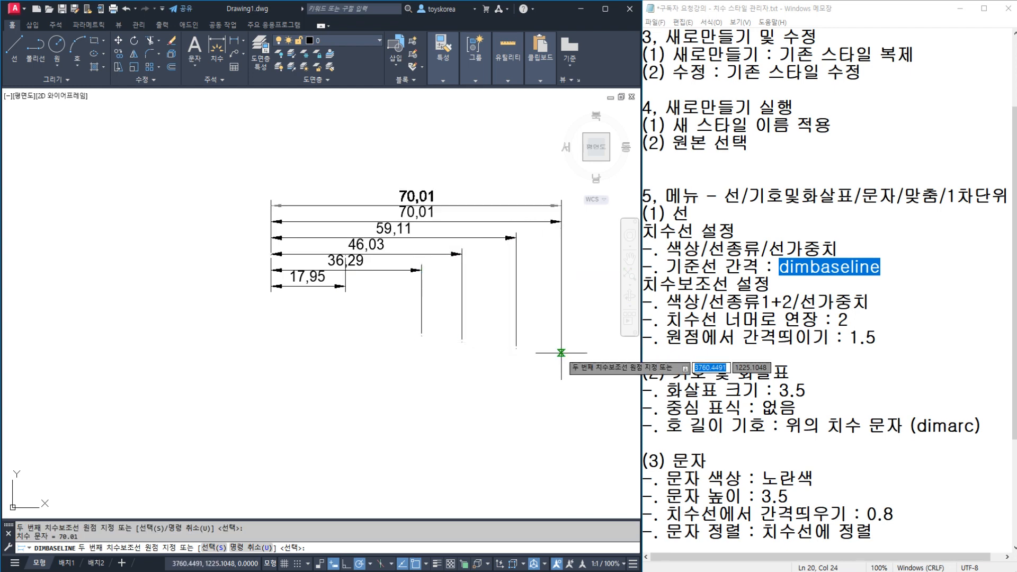
click(592, 354)
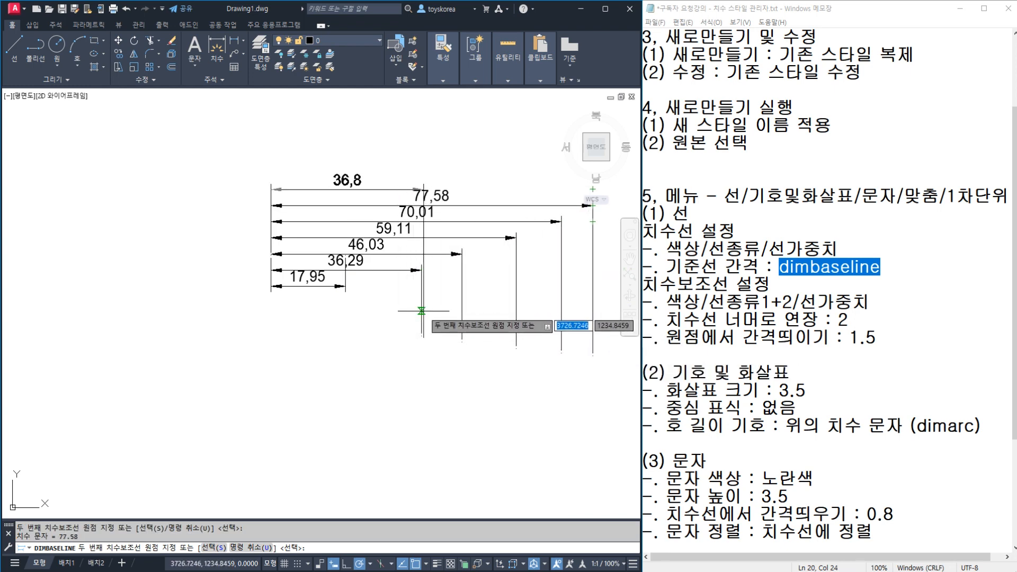
key(Escape)
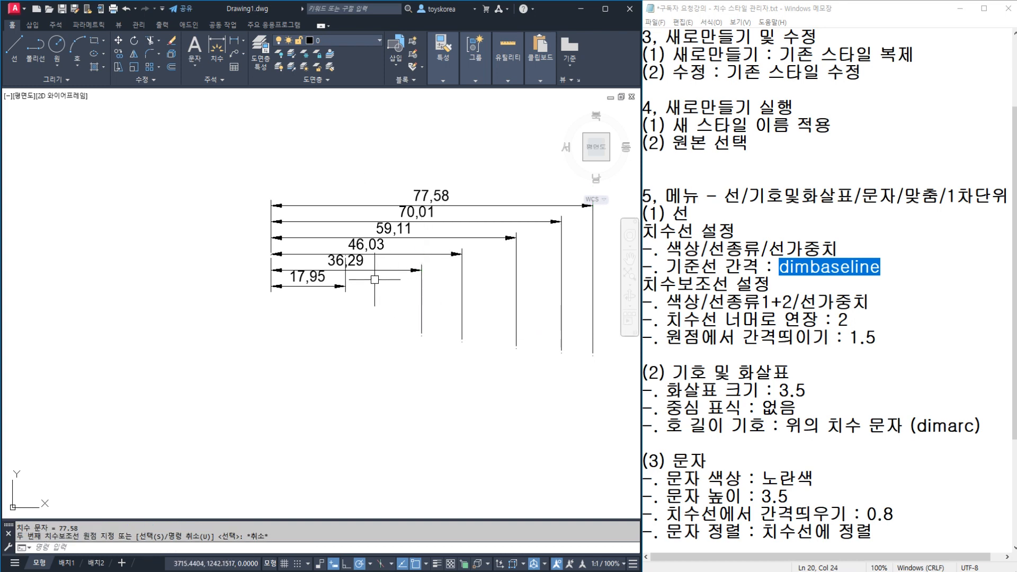
Add a vertical linear dimension for the spacing between the two lowest dimension lines, placed to the left of the stack
key(Return)
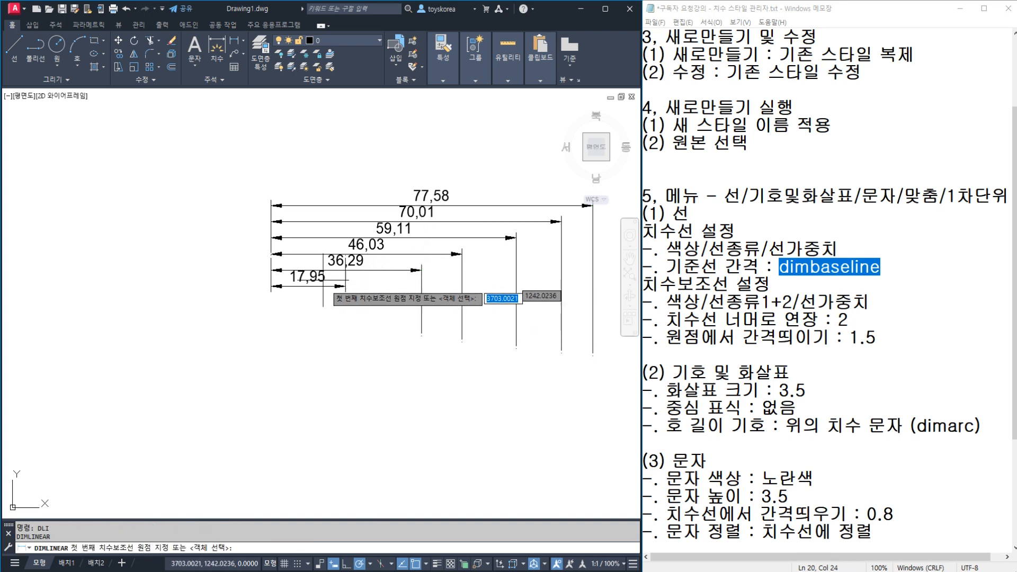
click(331, 287)
click(329, 270)
click(233, 280)
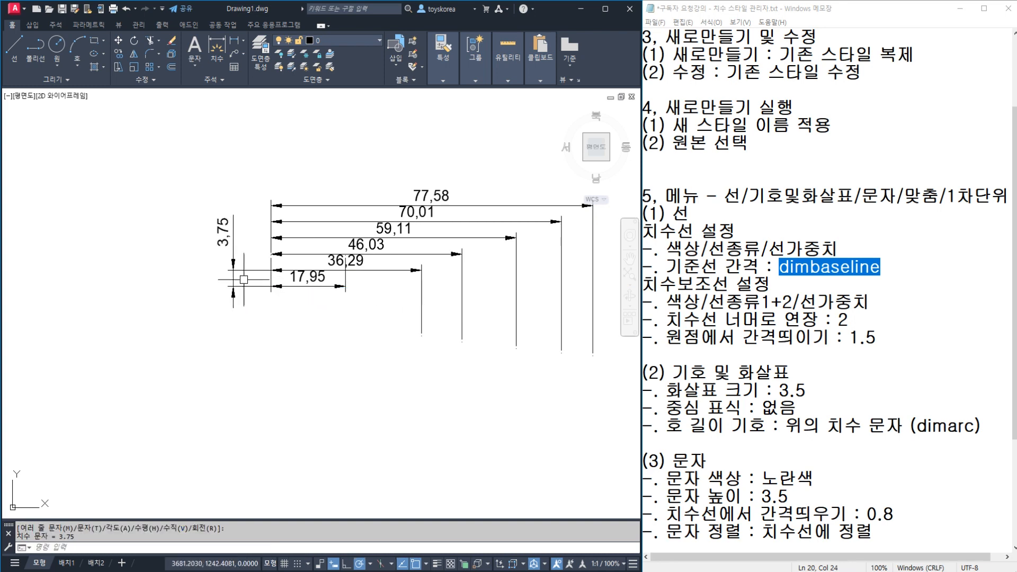
Add a second vertical linear dimension for the spacing between the 36,29 and 46,03 dimension lines, placed left of the first spacing dimension
key(Return)
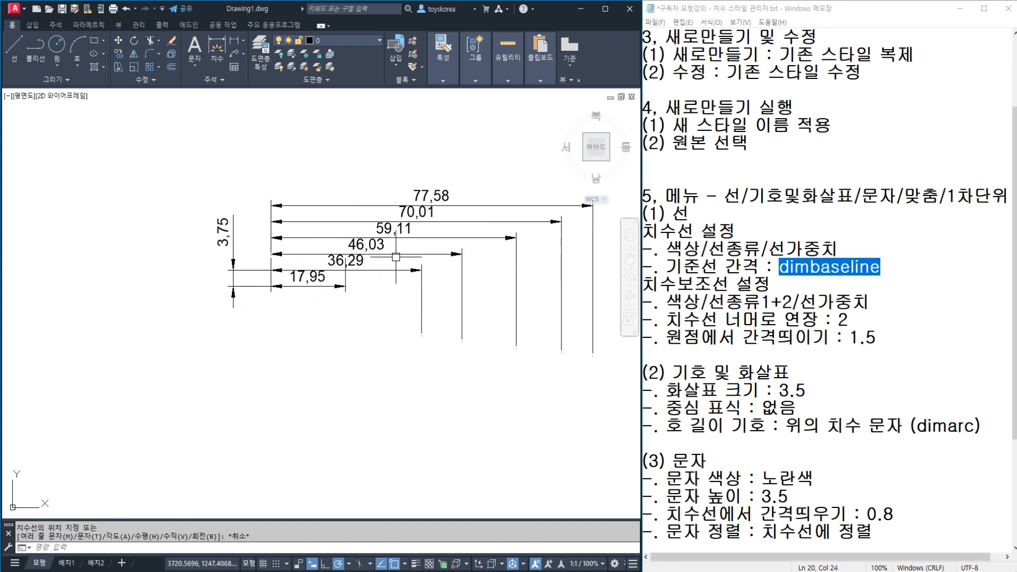
click(404, 255)
click(339, 270)
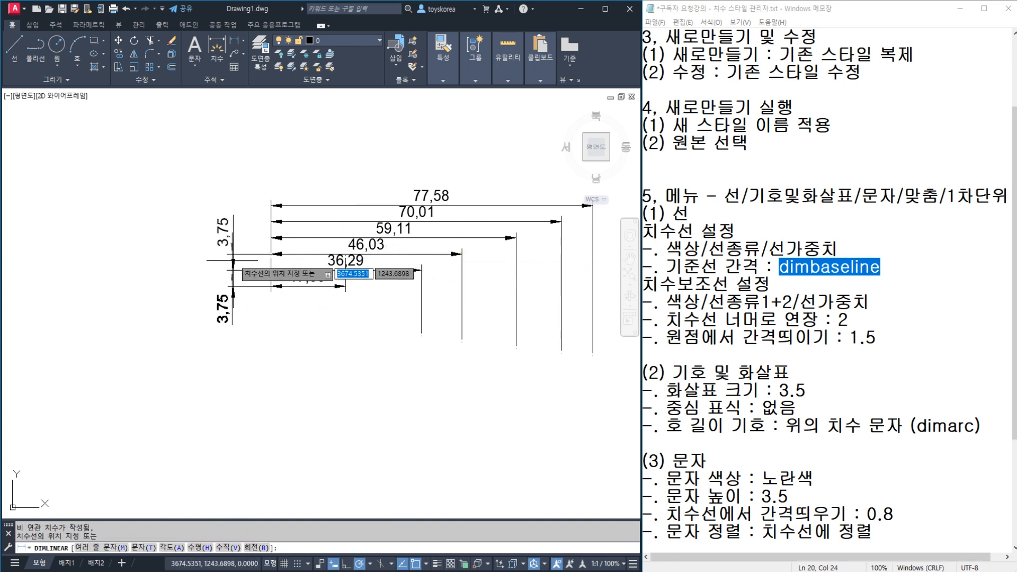
click(195, 267)
key(Escape)
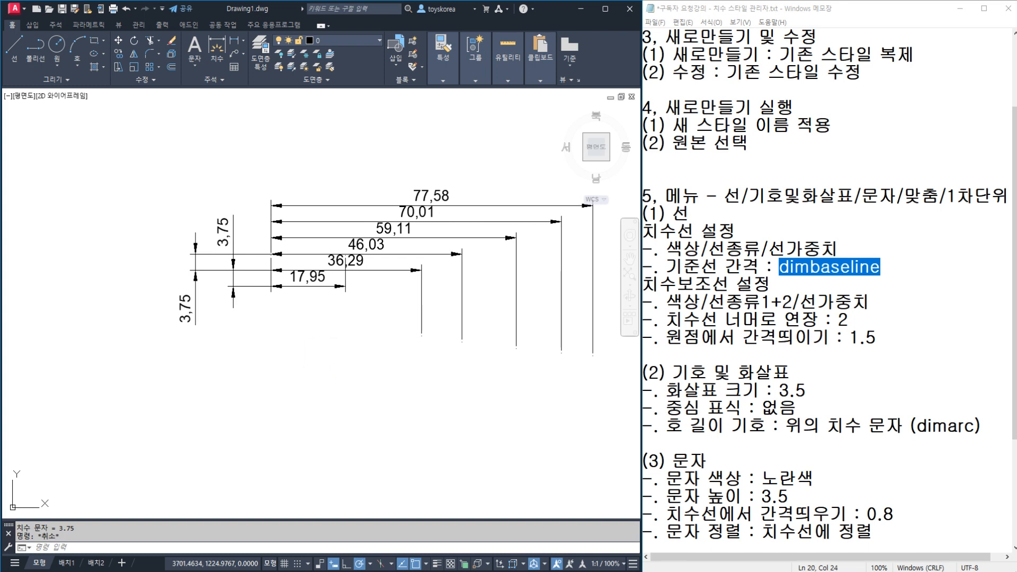
Create a dimension style named 1234 from ISO-25, with its baseline spacing set to 10
text(d)
key(Return)
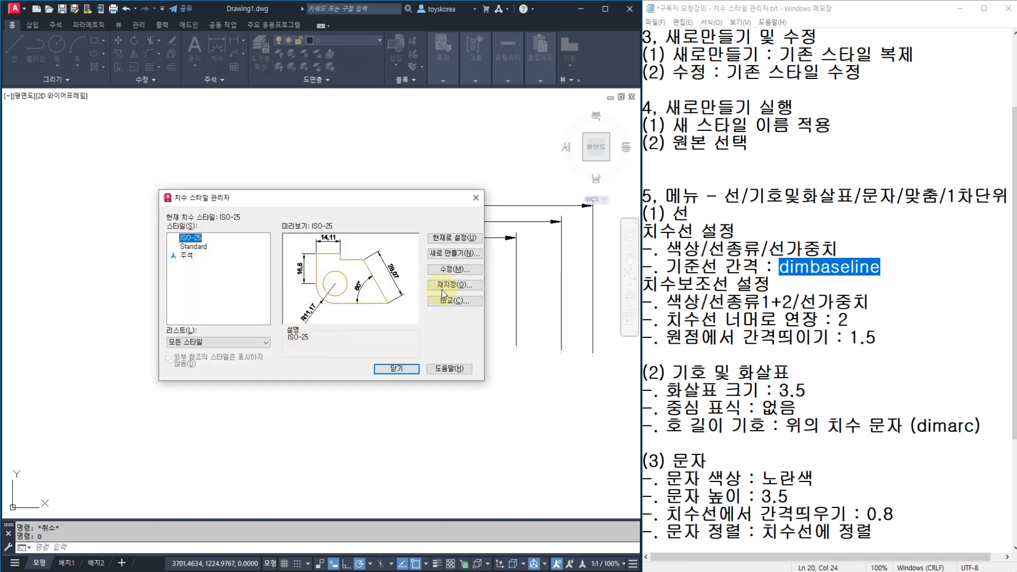
click(459, 254)
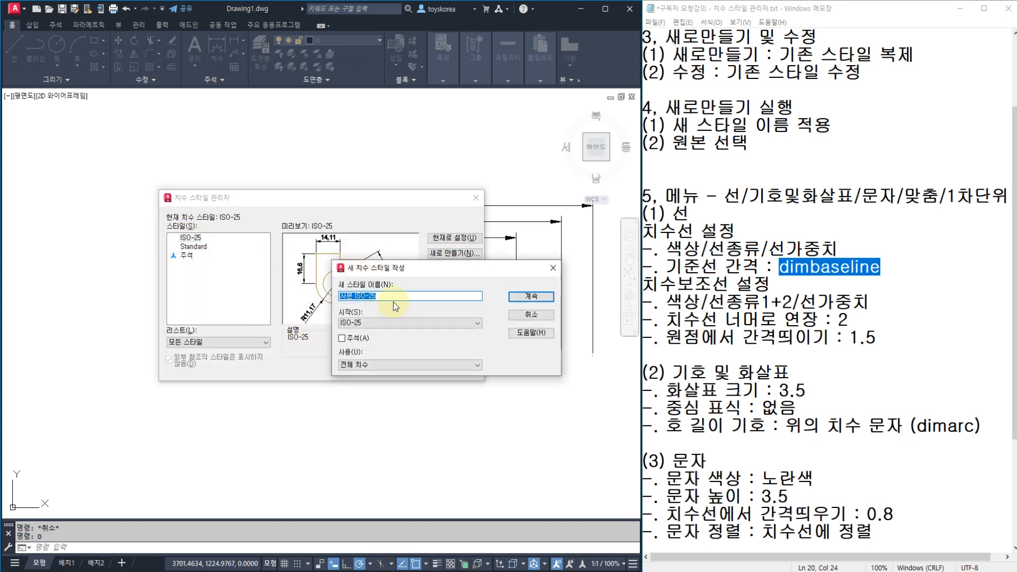
text(1234)
click(527, 298)
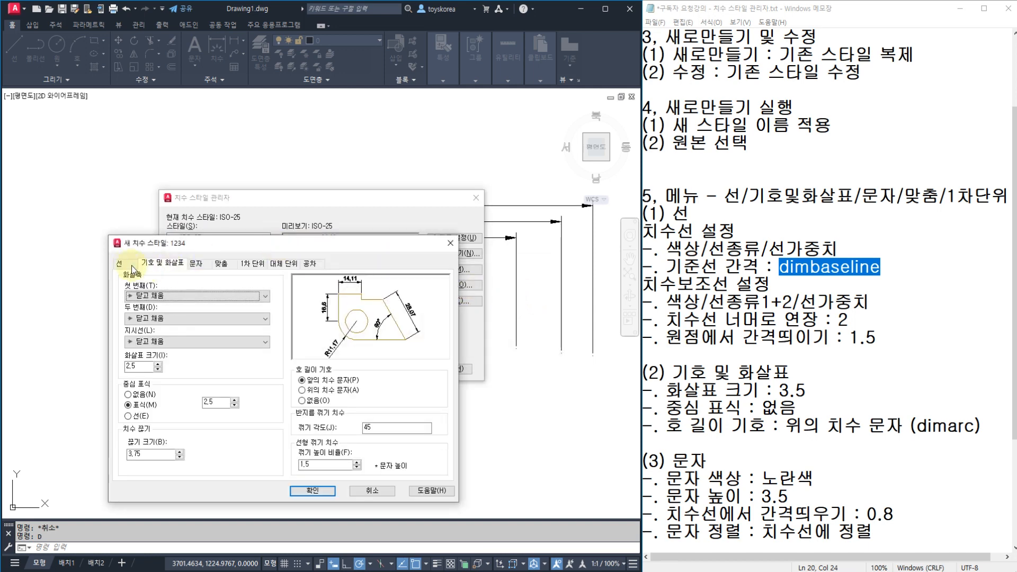
click(120, 263)
drag(260, 345, 240, 358)
click(322, 492)
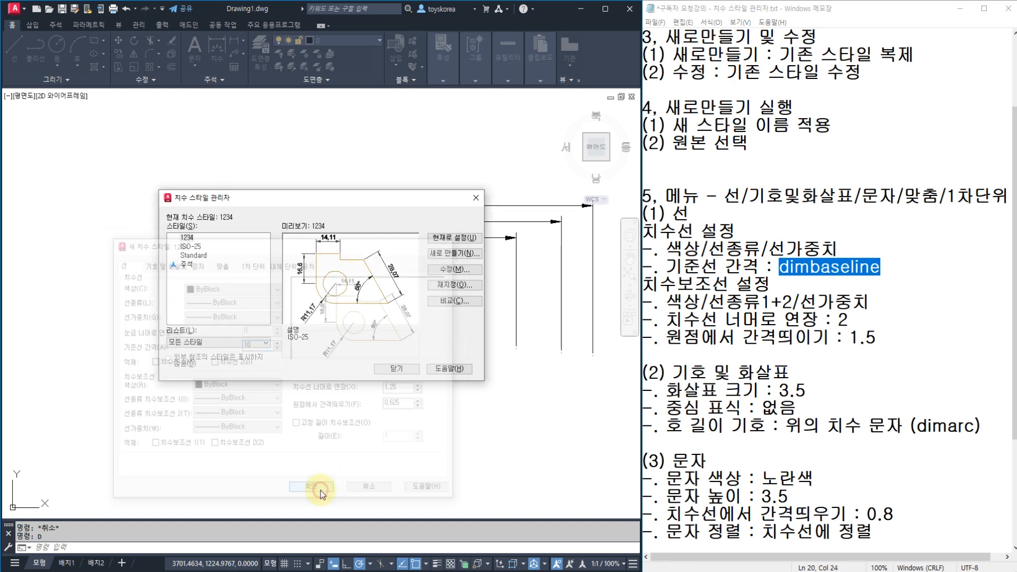
Make dimension style 1234 the current style and close the style manager
click(187, 239)
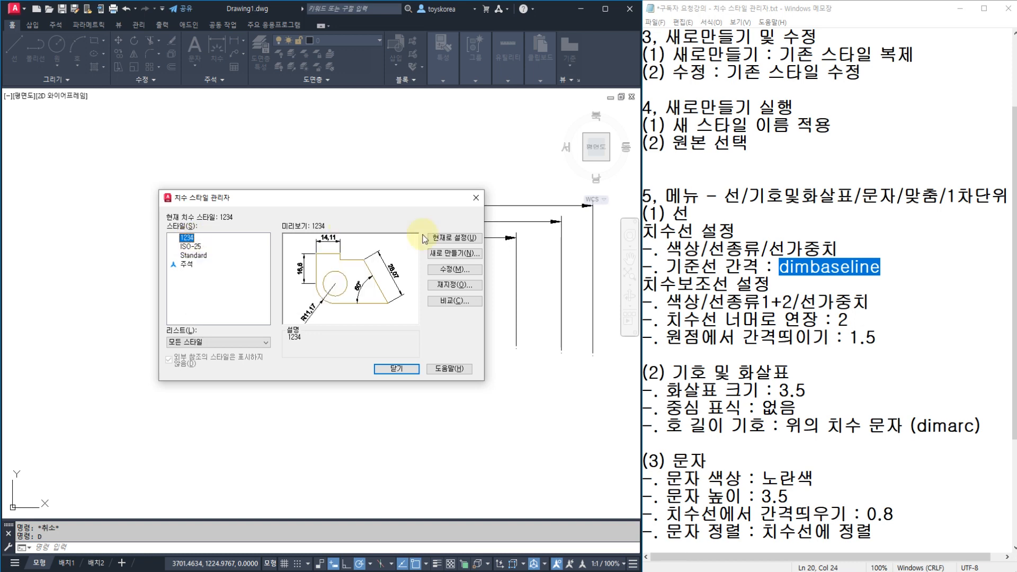
click(459, 241)
click(397, 369)
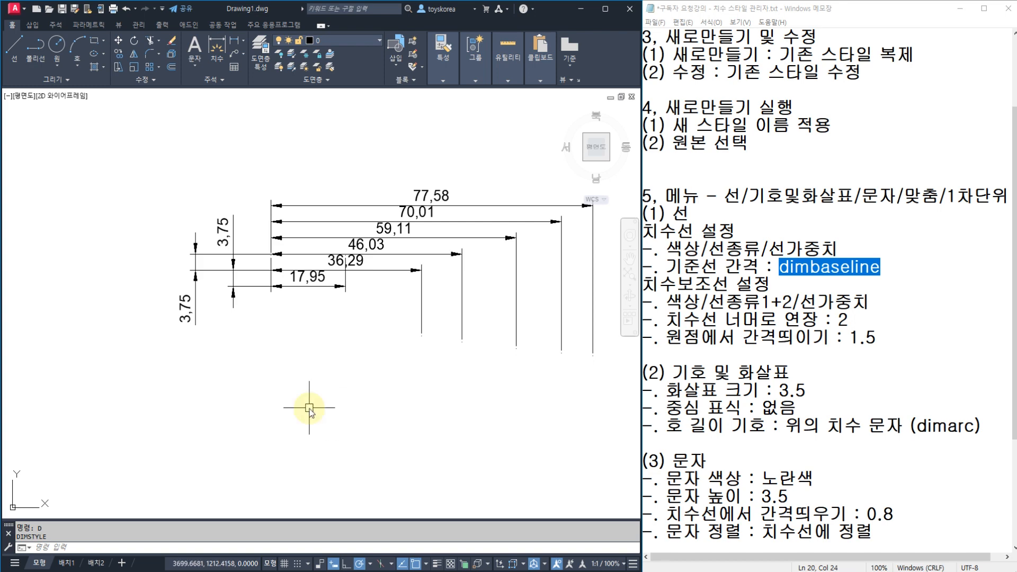
Add four vertical baseline dimensions of about 41, 47, 54 and 57 units, continuing from the upper origin of the last vertical dimension
text(IMBASE)
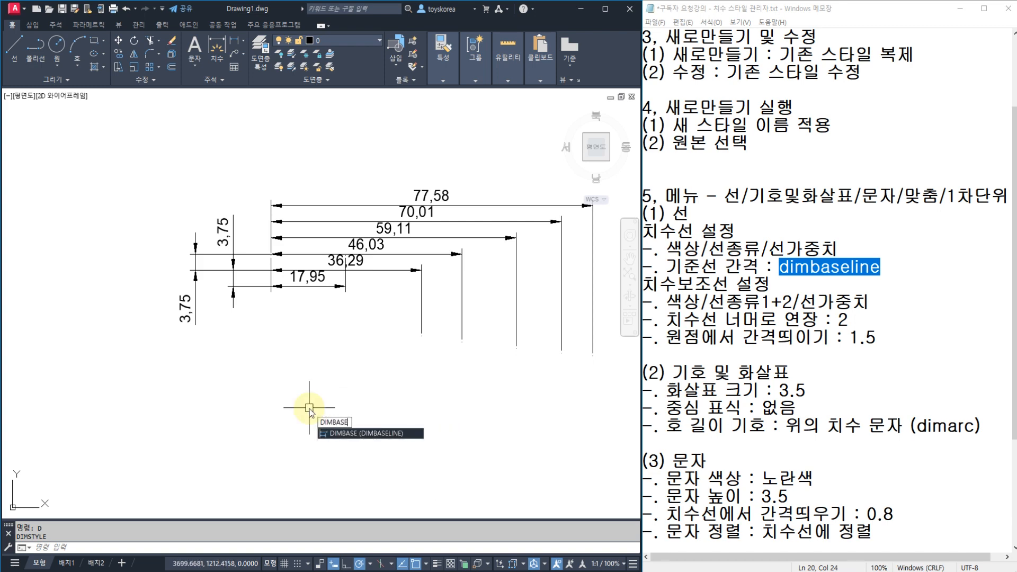
key(Return)
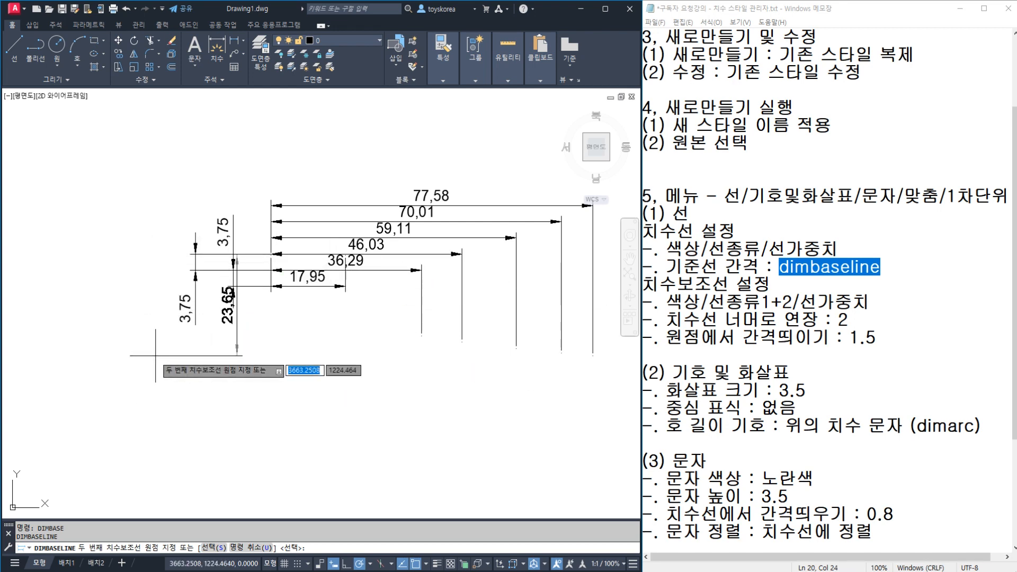
click(248, 430)
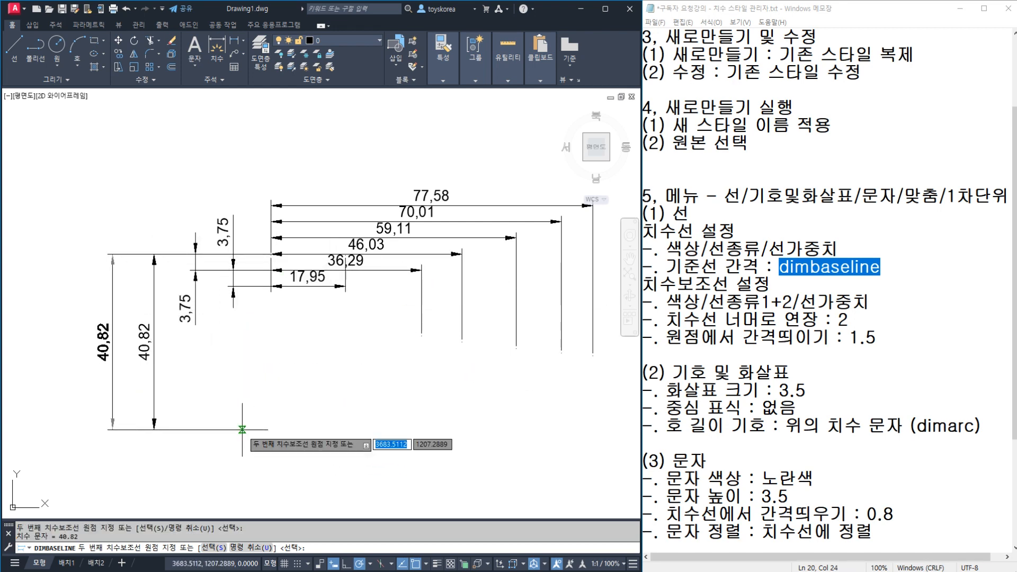
click(180, 454)
click(152, 485)
click(134, 498)
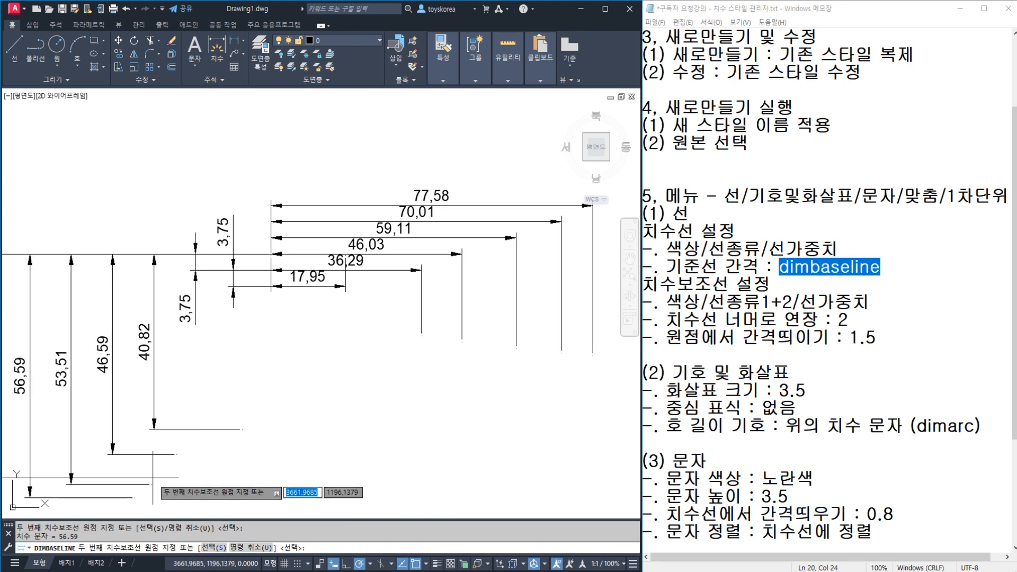
middle_drag(155, 475, 281, 410)
key(Escape)
key(Escape)
Add horizontal linear dimensions for the spacing between the first and second, and the second and third, vertical baseline dimension lines
middle_drag(239, 290, 244, 296)
text(dli)
key(Return)
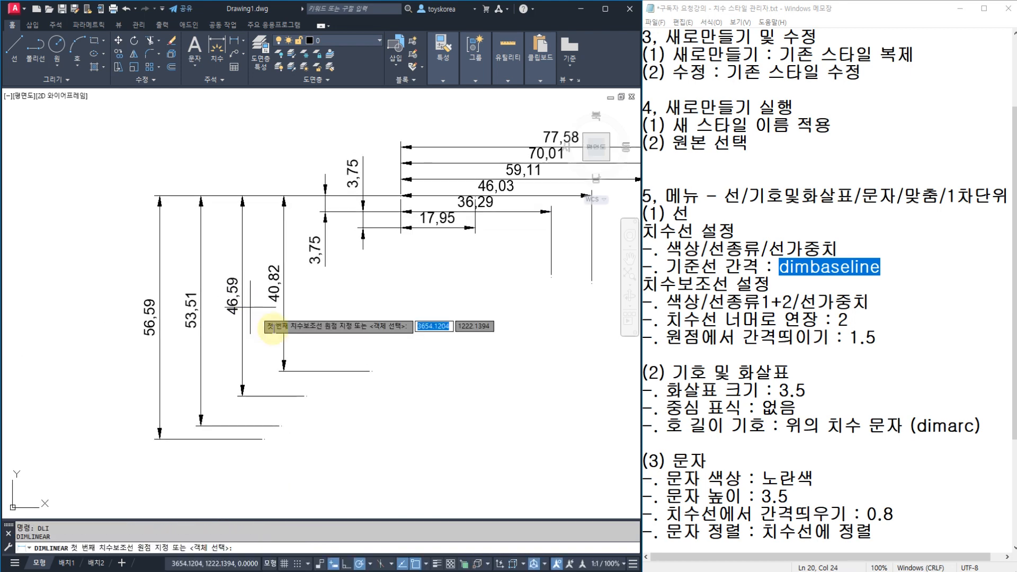
click(283, 334)
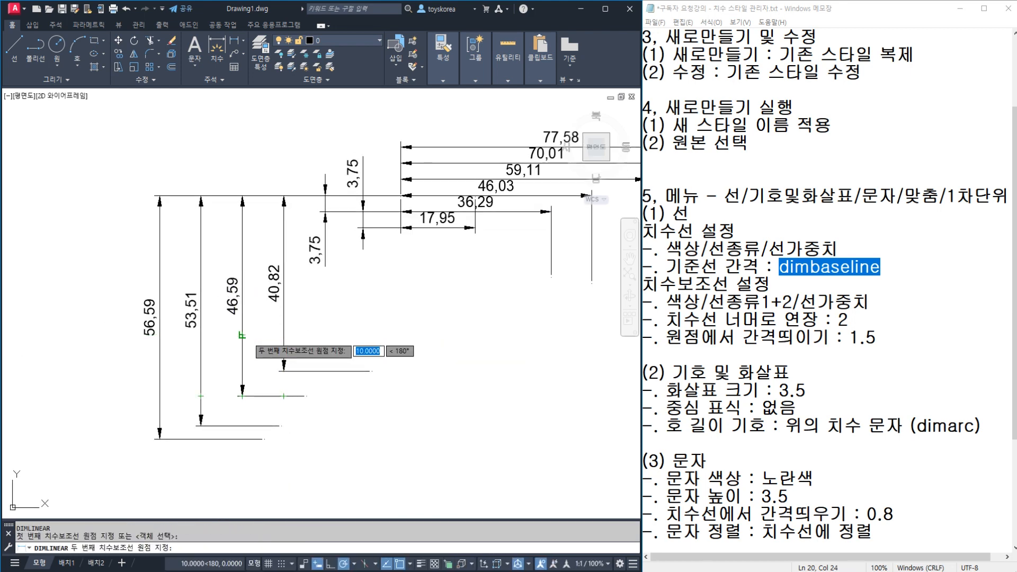
click(242, 336)
click(258, 339)
key(Return)
click(201, 425)
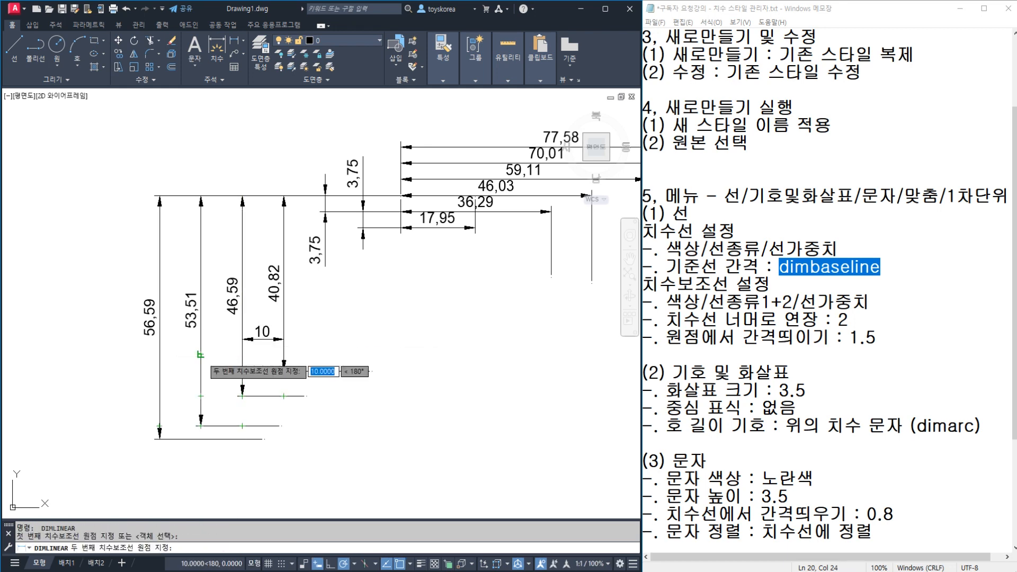
click(242, 425)
click(214, 368)
key(Escape)
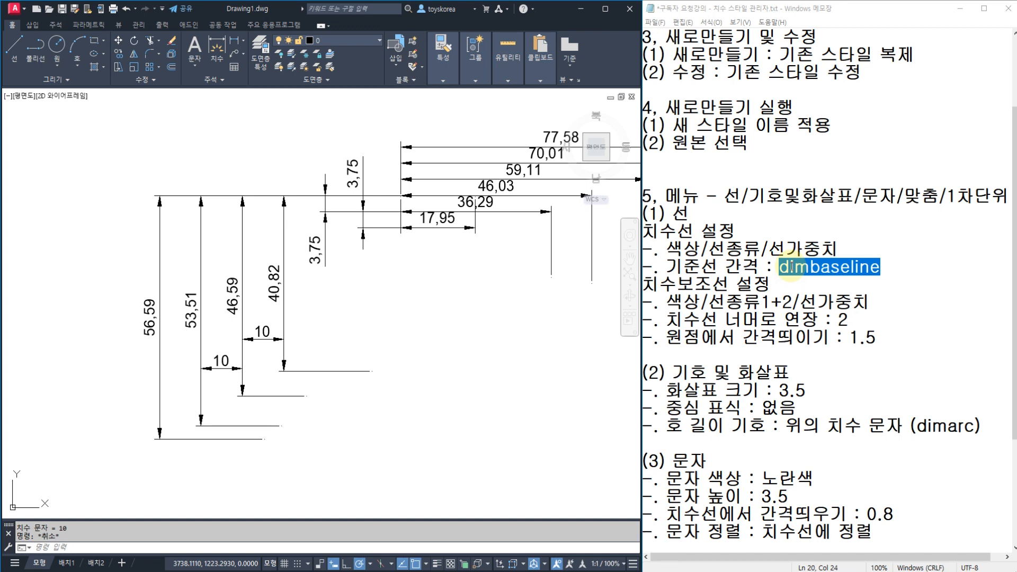
Compare the two baseline dimension stacks with the note on baseline spacing and dimbaseline, and highlight that note line
click(763, 256)
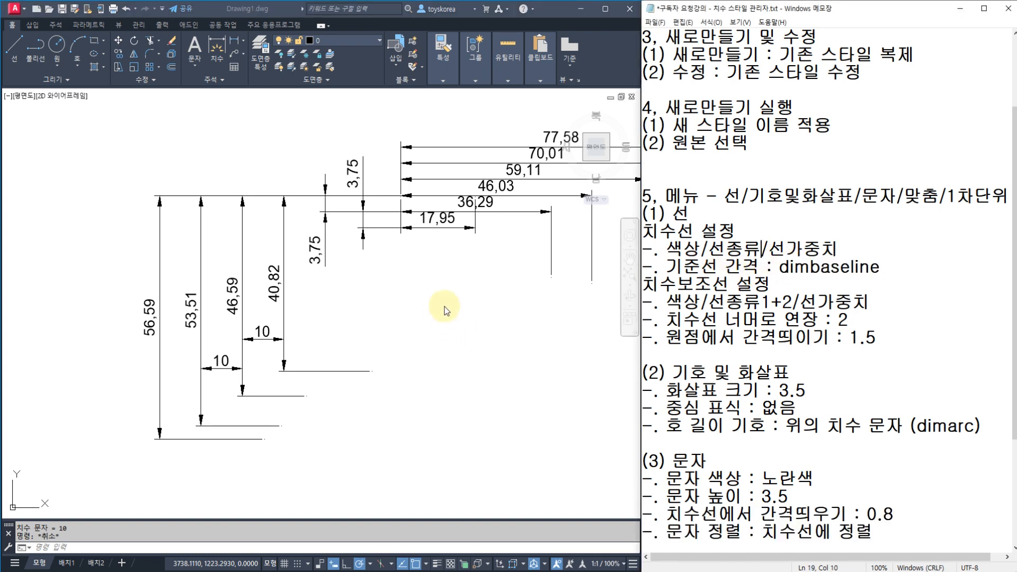
click(463, 331)
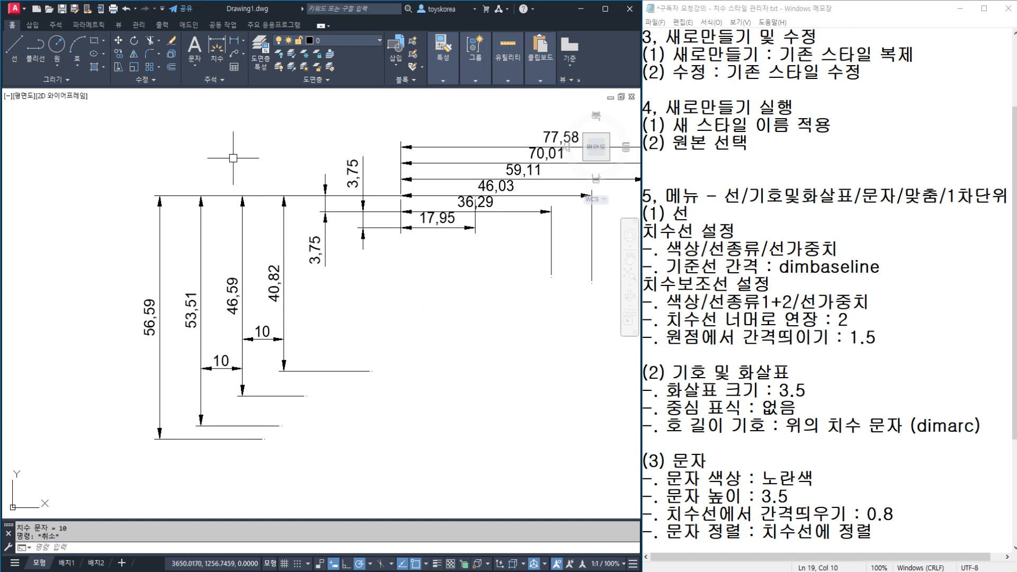
middle_drag(277, 255, 251, 253)
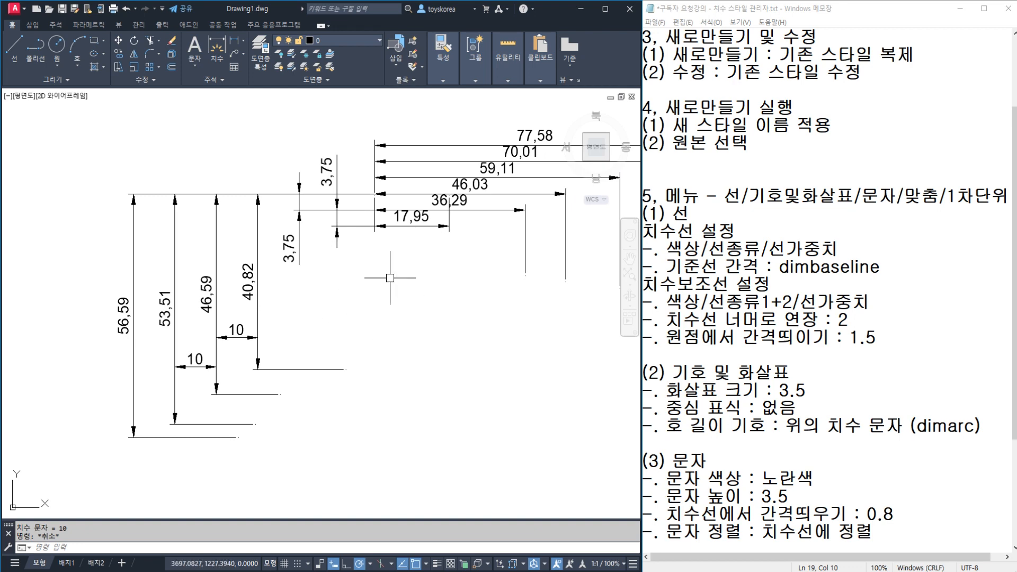
click(416, 305)
click(182, 211)
key(Escape)
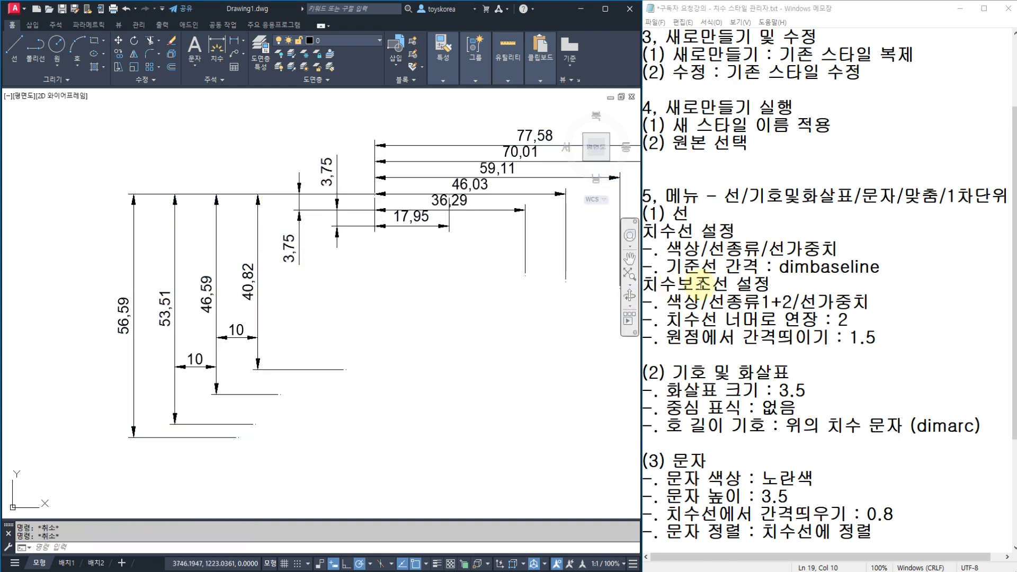
click(776, 278)
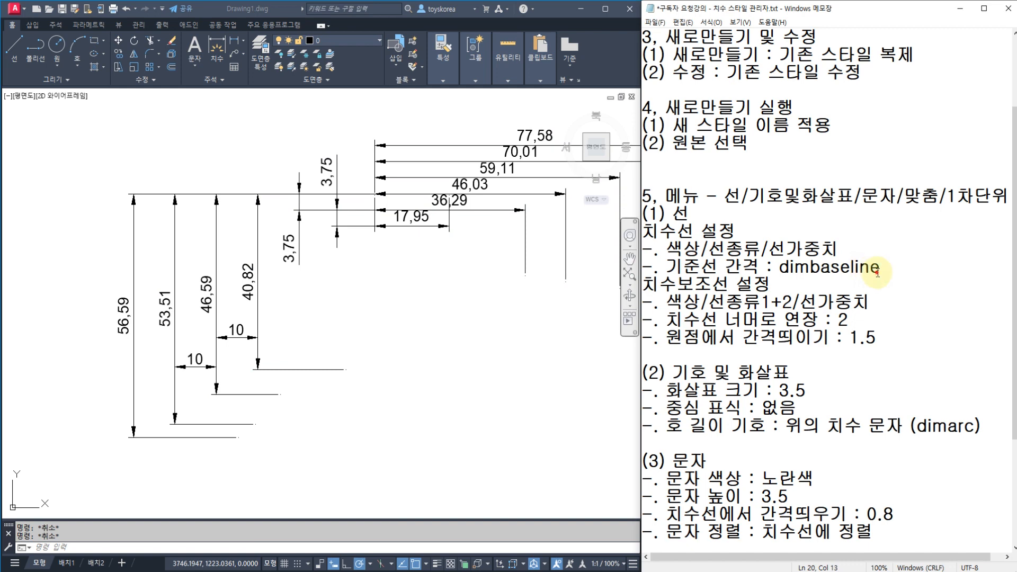
drag(877, 273, 660, 261)
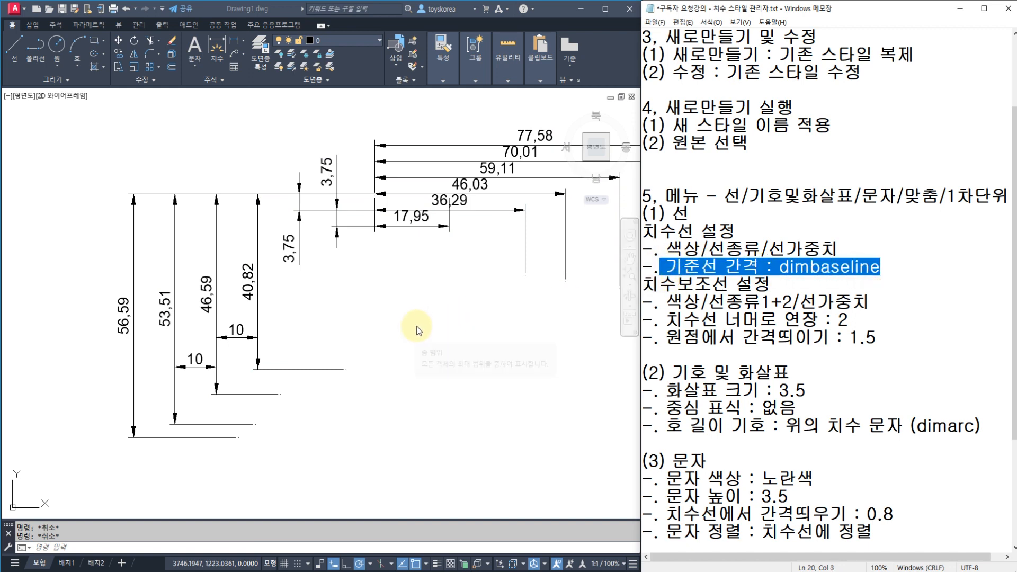
Modify dimension style 1234, trying red for the extension line colour before setting it to ByLayer
mouse_move(446, 364)
middle_down()
mouse_move(285, 310)
mouse_move(283, 278)
middle_up()
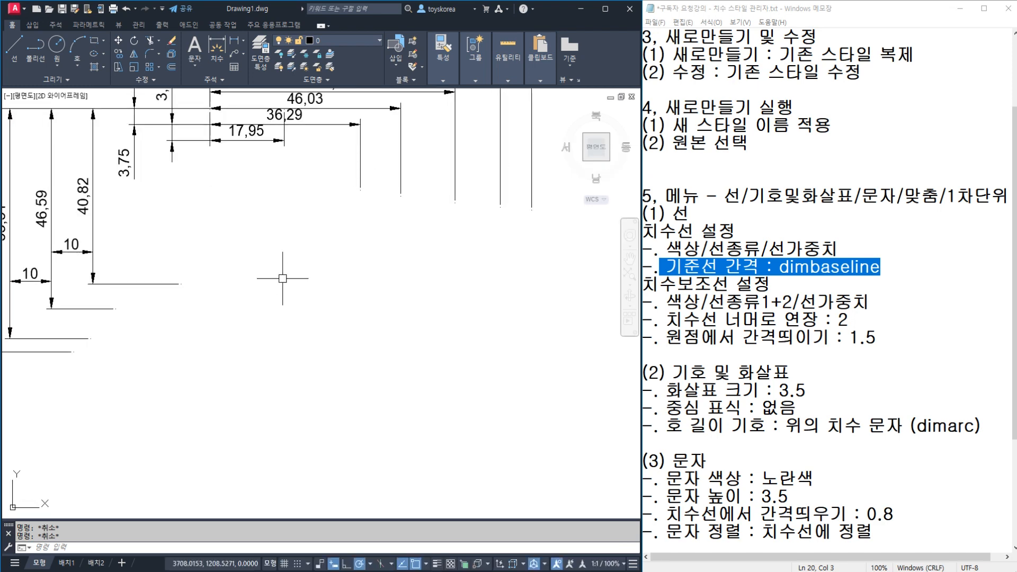
text(d)
key(Return)
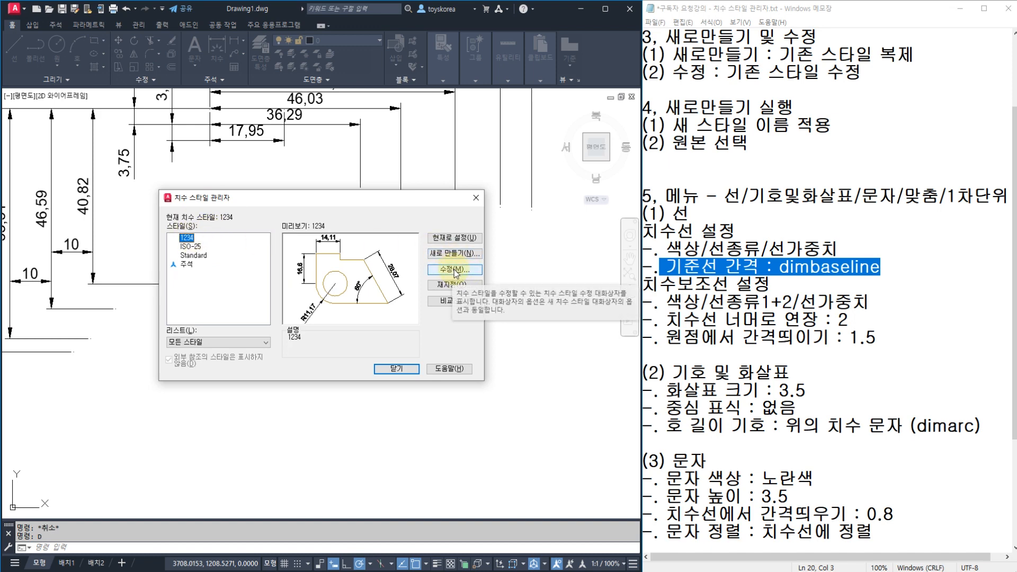
click(448, 274)
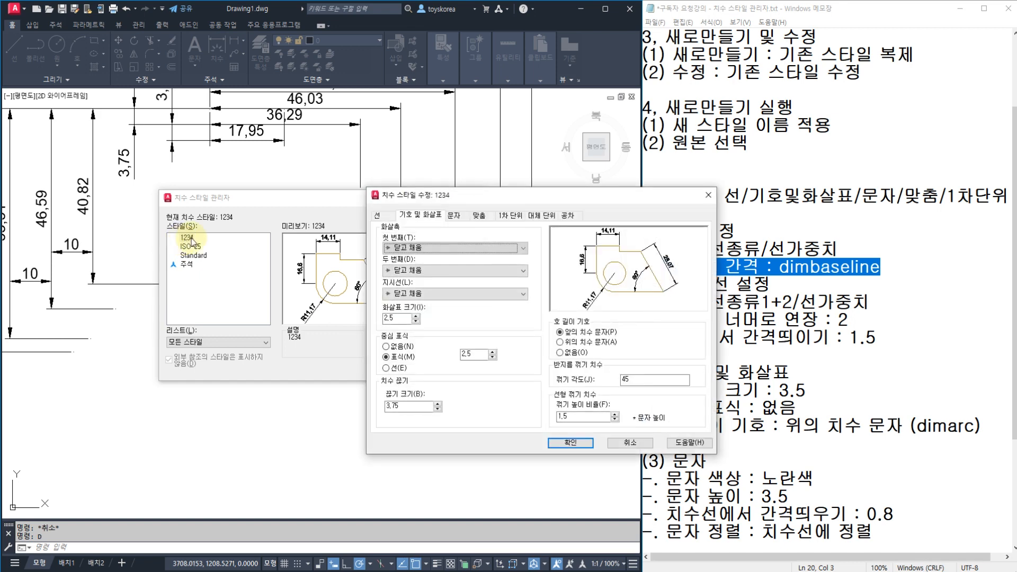
click(379, 216)
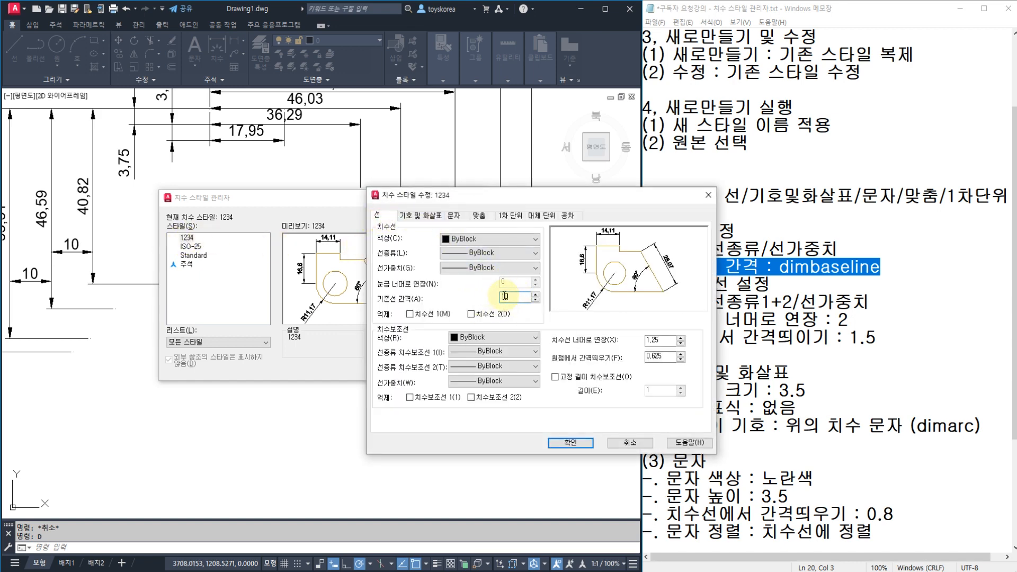
drag(506, 296, 492, 298)
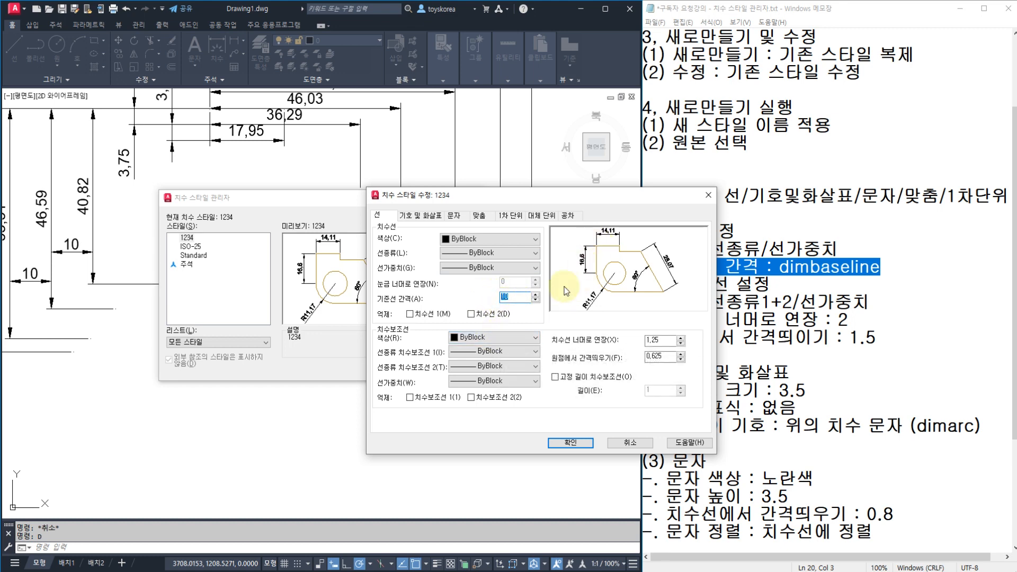
click(500, 338)
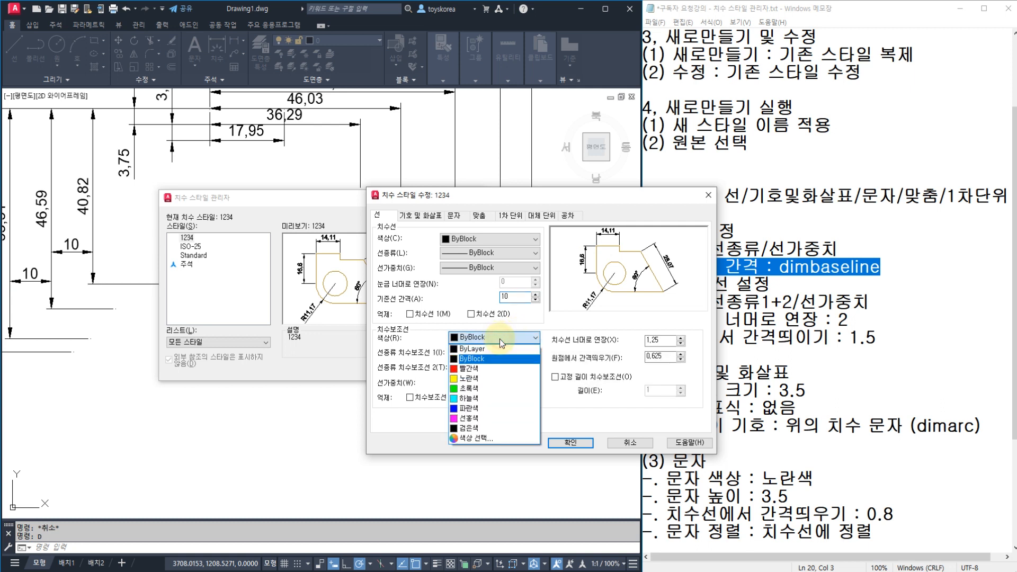
click(488, 377)
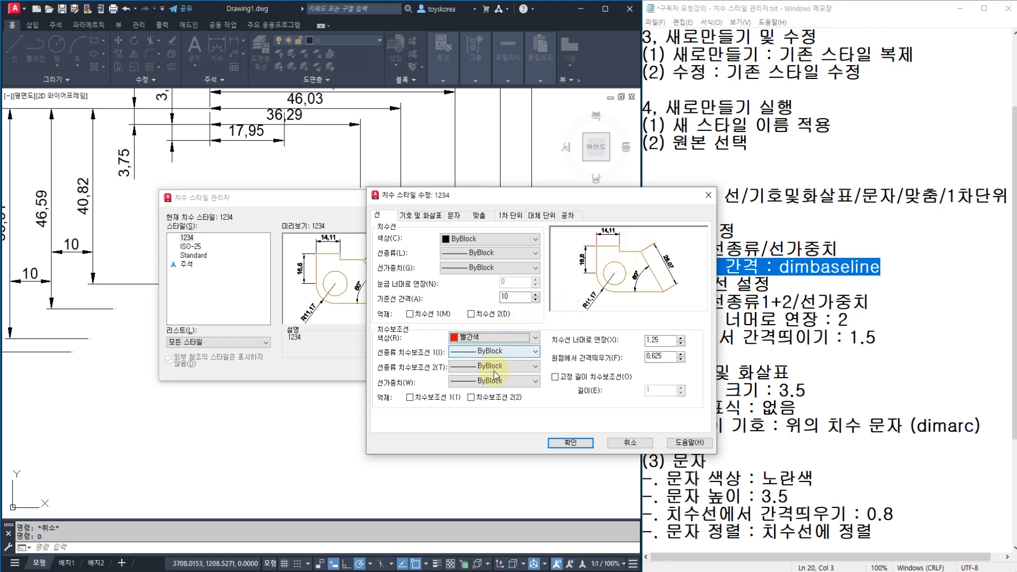
click(493, 341)
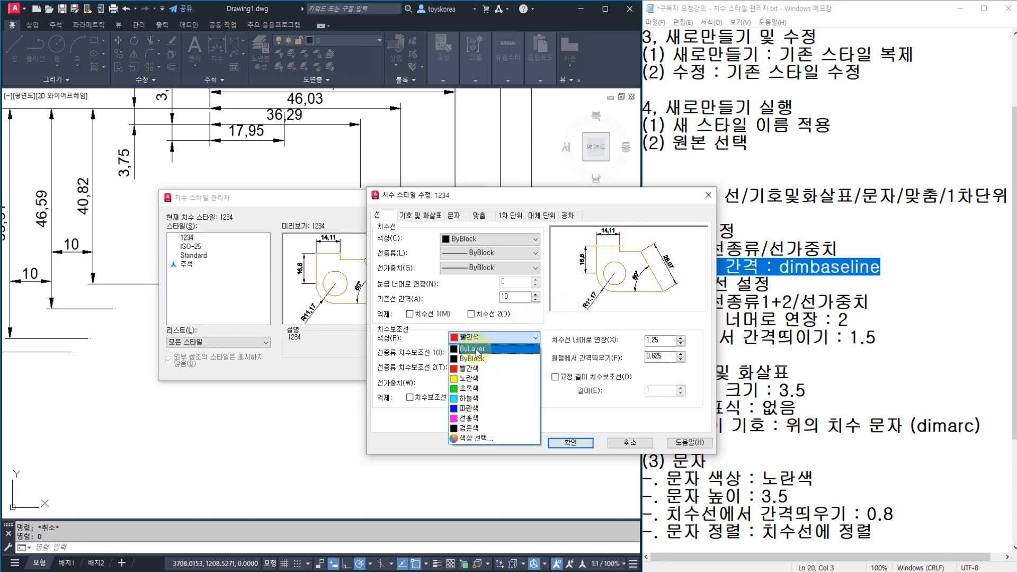
click(486, 351)
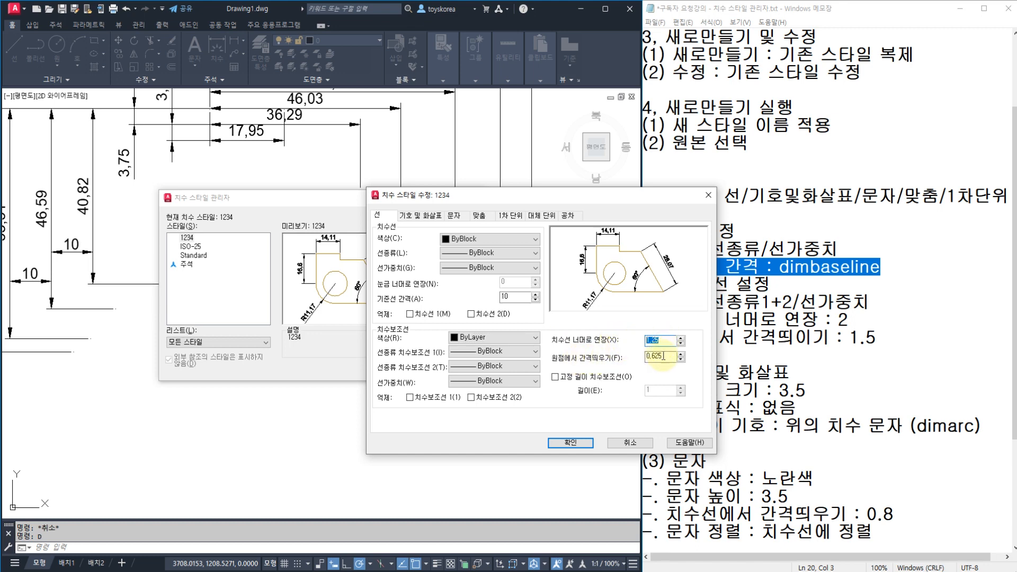
Set the extension beyond dimension lines to 5 and the offset from origin to 10, and save the style changes
text(5)
key(Tab)
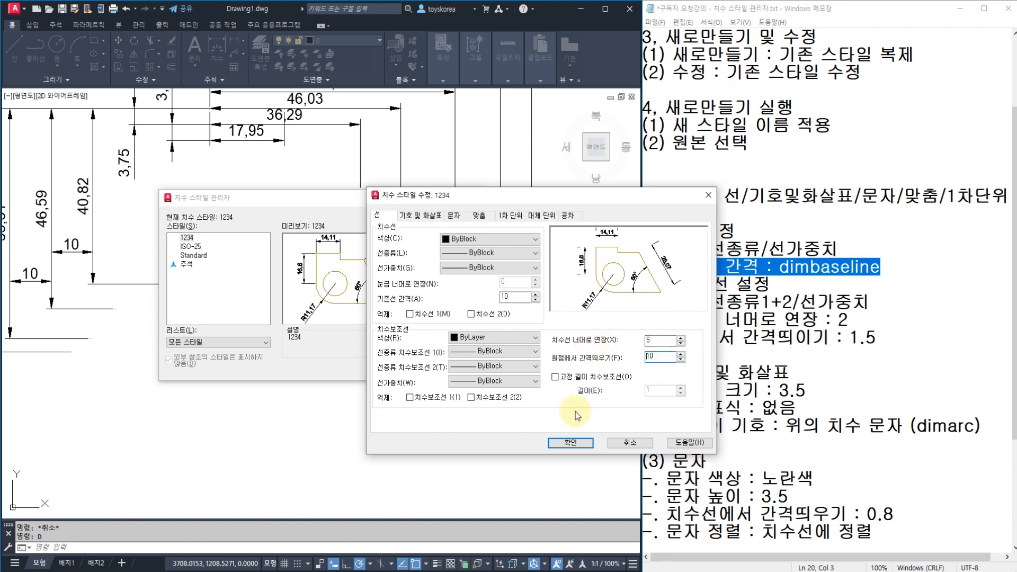
click(570, 443)
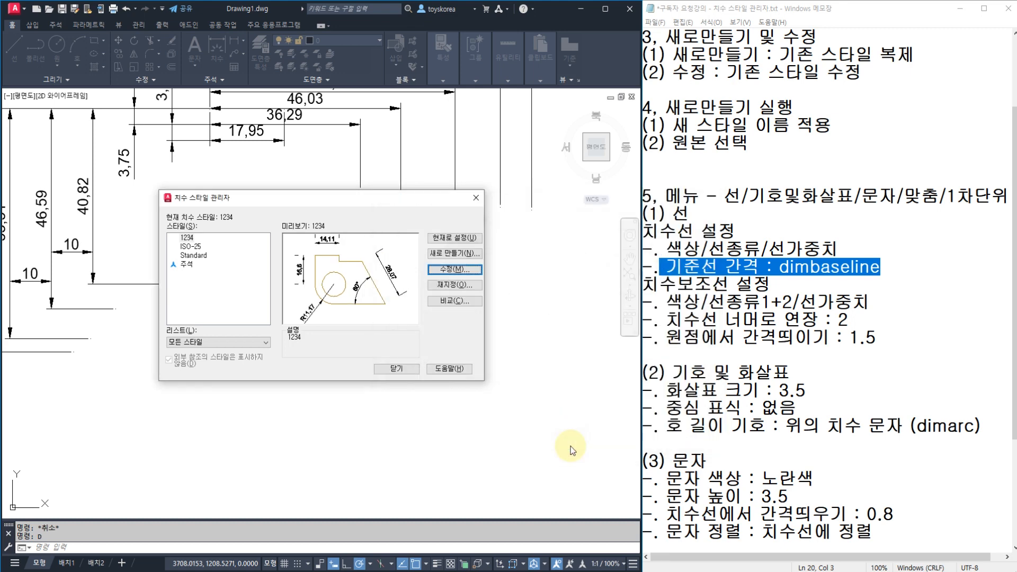
click(406, 373)
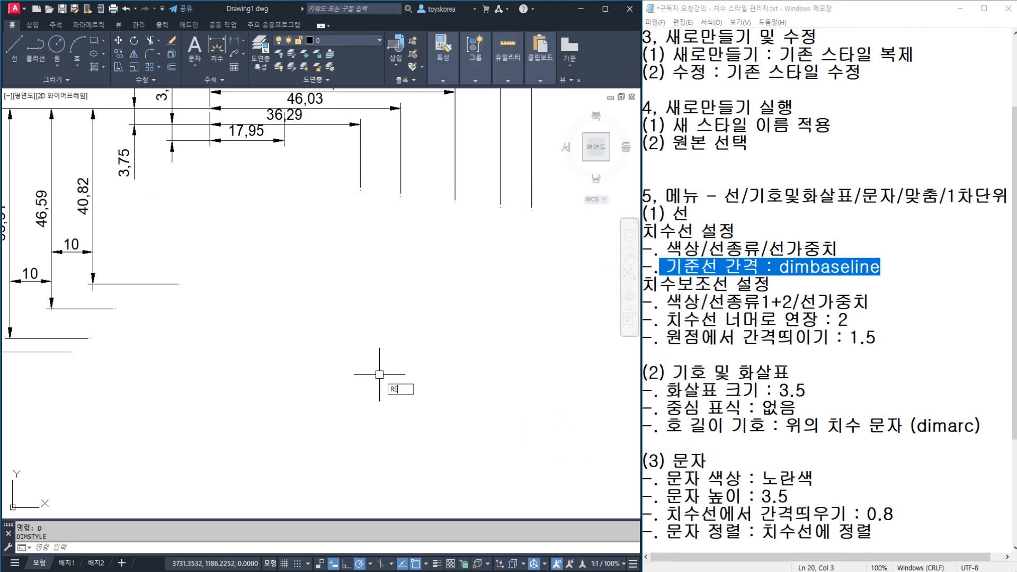
Draw a rectangle about 45 units wide in the empty area below the existing baseline dimensions
text(rec)
key(Return)
click(234, 398)
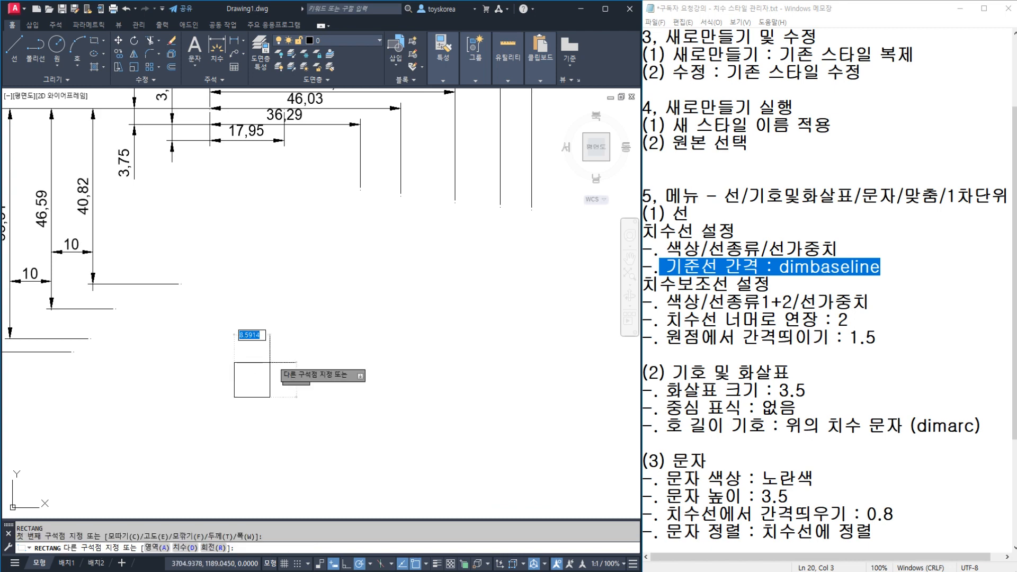
key(Escape)
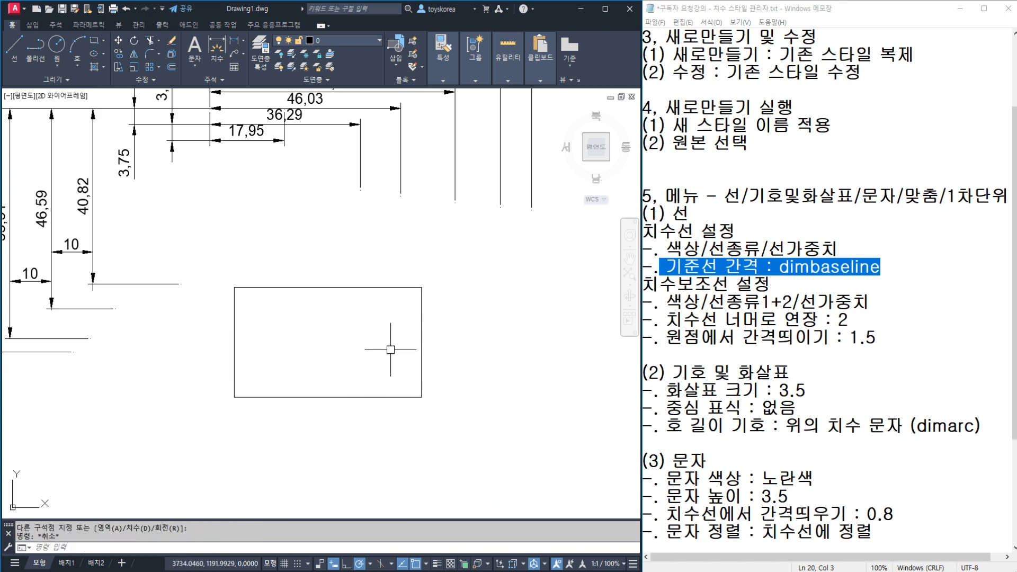
Add a horizontal linear dimension to the rectangle's lower edge, placing its dimension line well below the rectangle
text(dli)
key(Return)
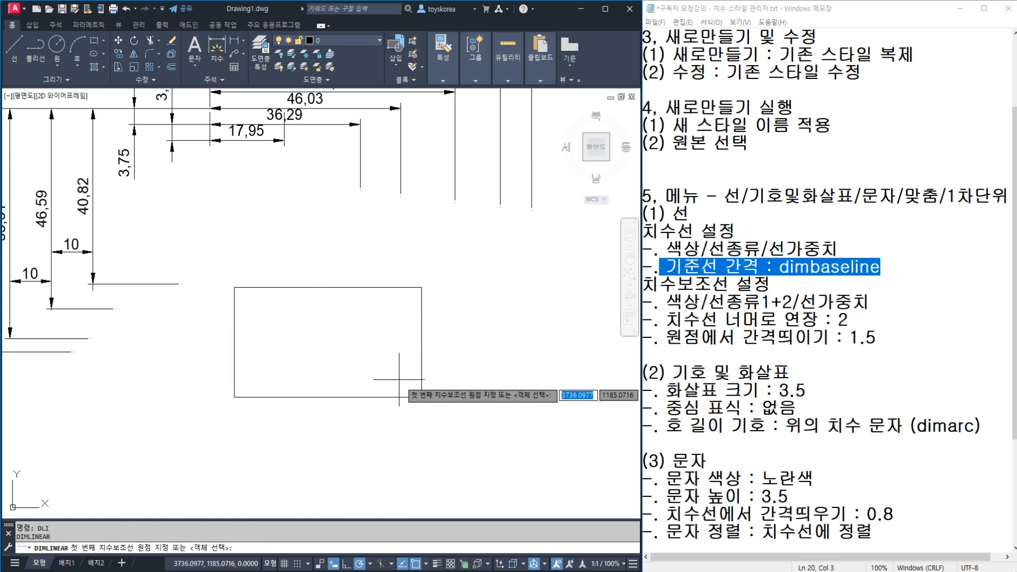
click(234, 397)
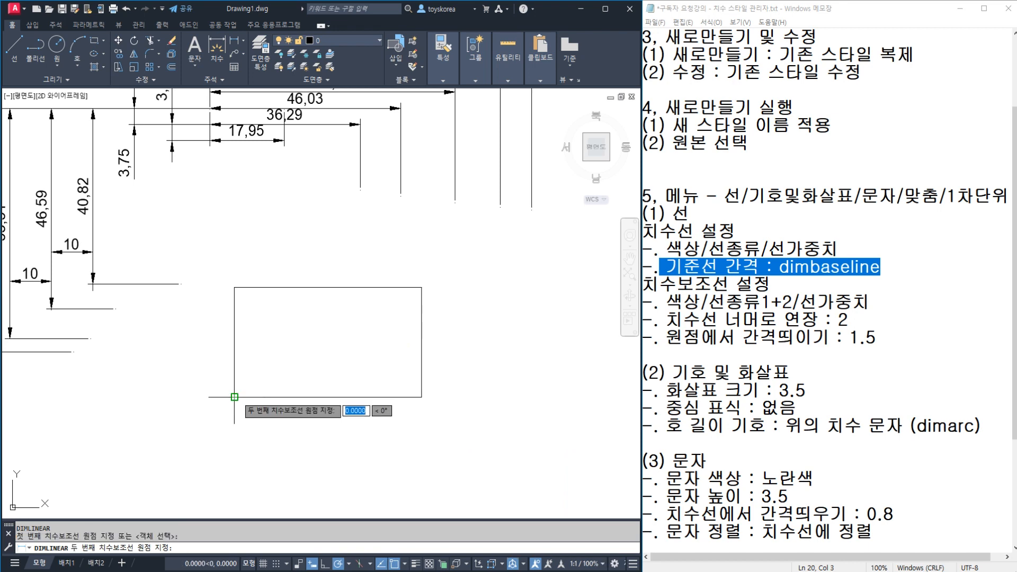
click(422, 397)
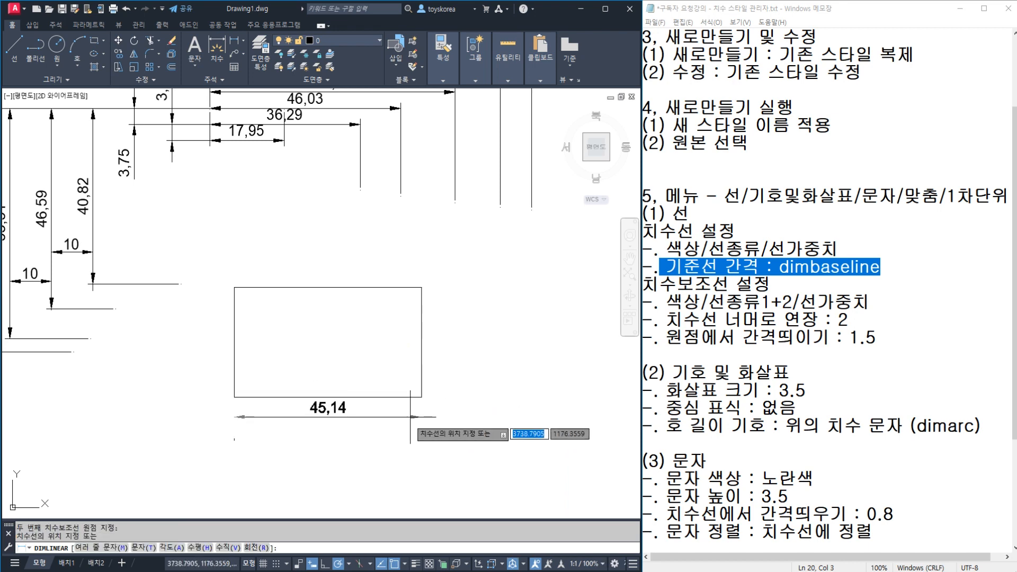
click(383, 483)
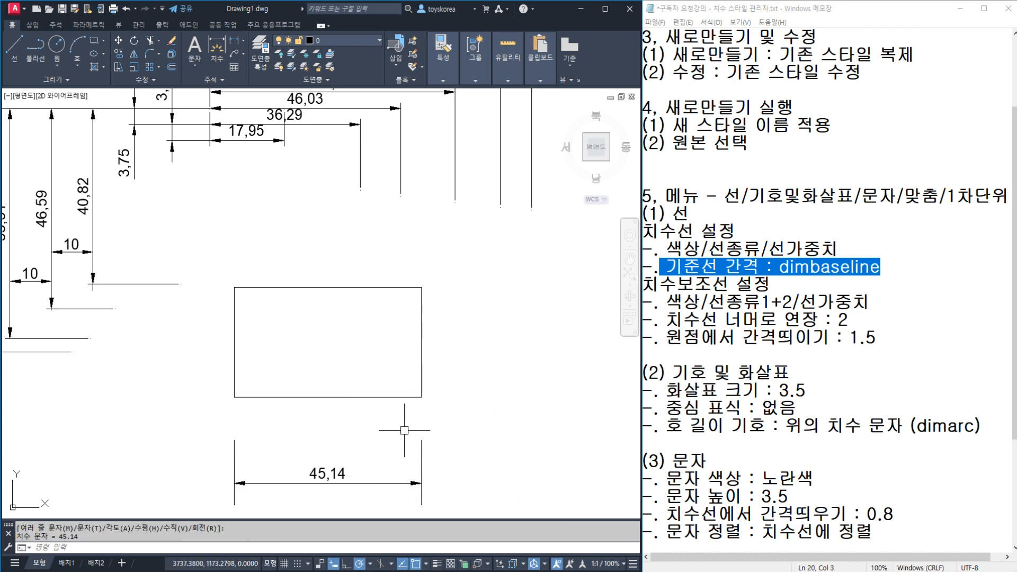
Examine the gaps between the rectangle's lower corners and the extension lines, and compare them with the notes on extension and origin offset
middle_drag(392, 428, 405, 394)
key(ctrl+2)
drag(273, 405, 249, 405)
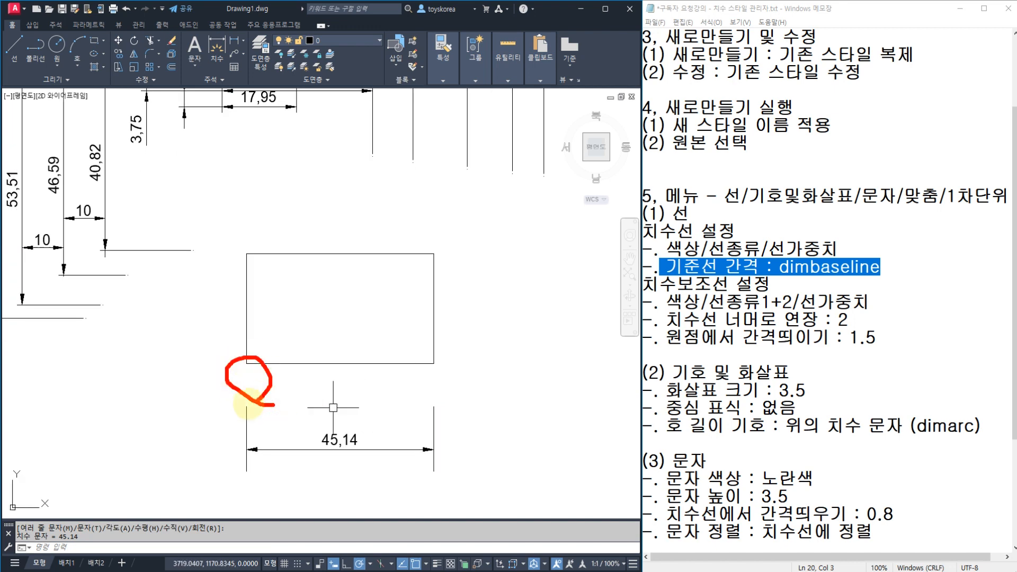
drag(438, 389, 438, 405)
drag(512, 245, 498, 314)
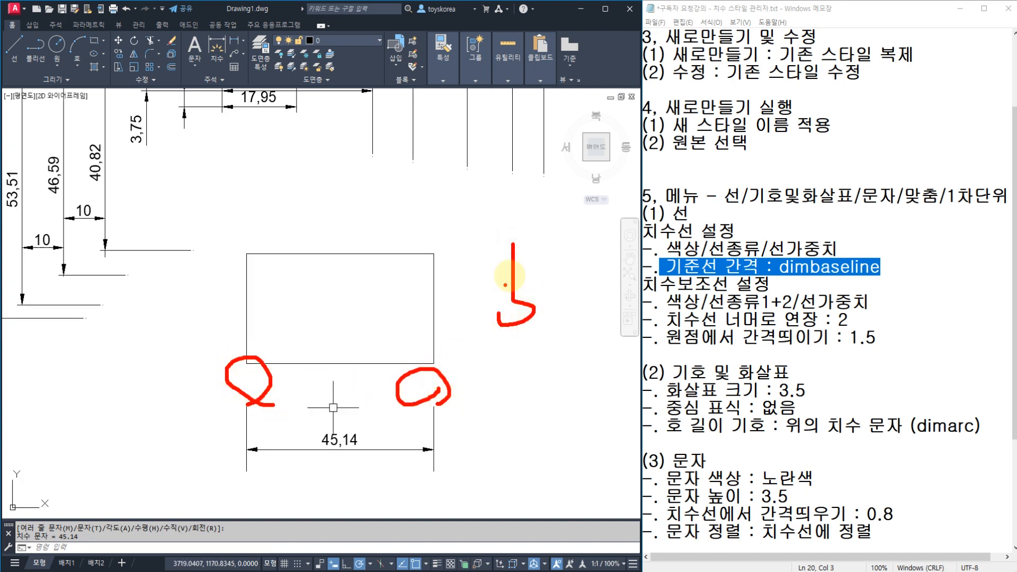
drag(511, 274, 564, 273)
drag(523, 361, 514, 419)
mouse_move(544, 359)
mouse_down()
mouse_move(565, 363)
mouse_move(545, 362)
mouse_up()
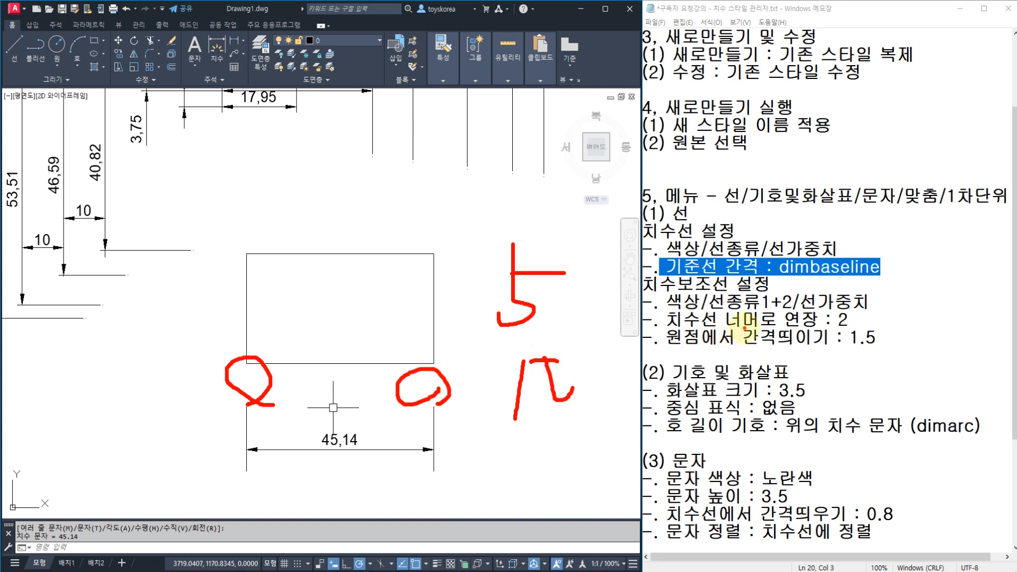
mouse_move(865, 311)
mouse_down()
mouse_move(888, 308)
mouse_move(929, 350)
mouse_up()
key(Escape)
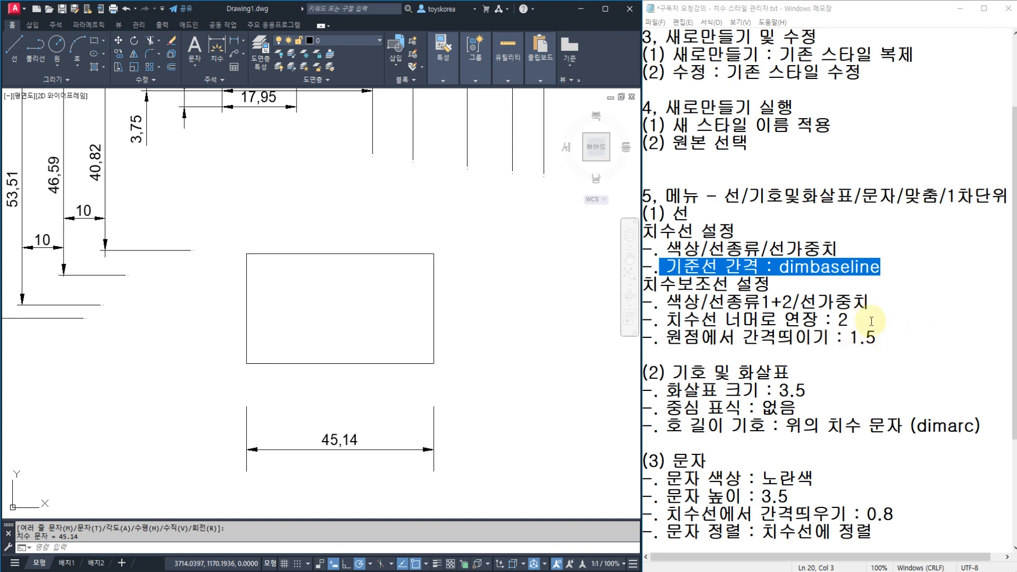
Add a vertical linear dimension from the width dimension's right arrow tip to the lower end of its extension line
click(500, 367)
key(Escape)
middle_drag(498, 388, 498, 343)
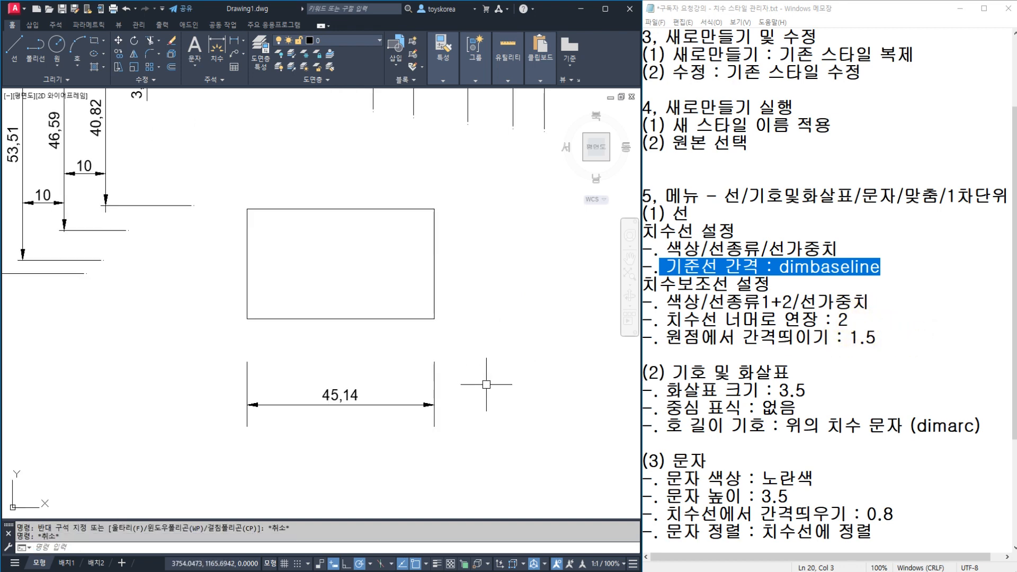
text(dli)
key(Return)
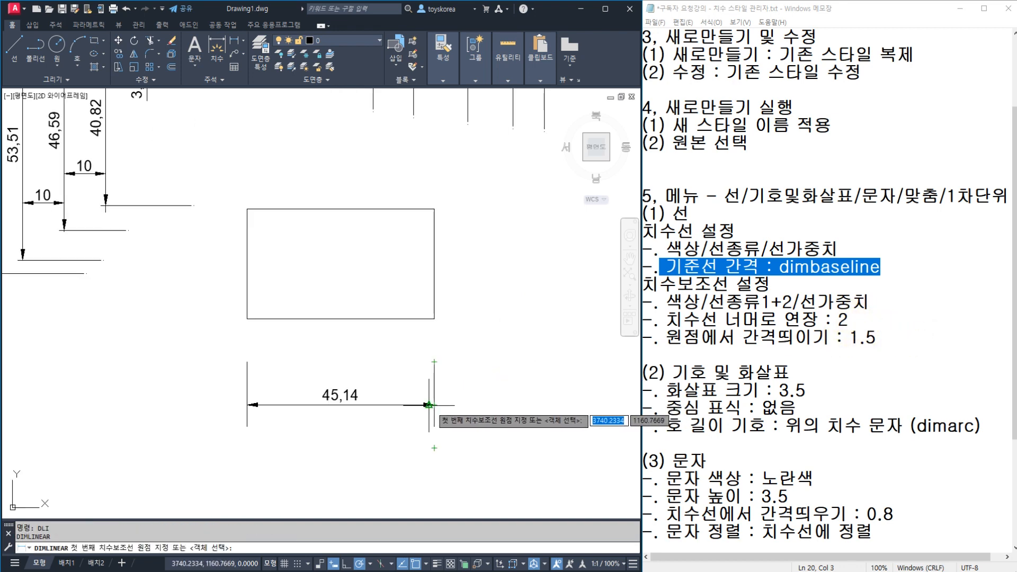
key(Escape)
key(Escape)
key(Return)
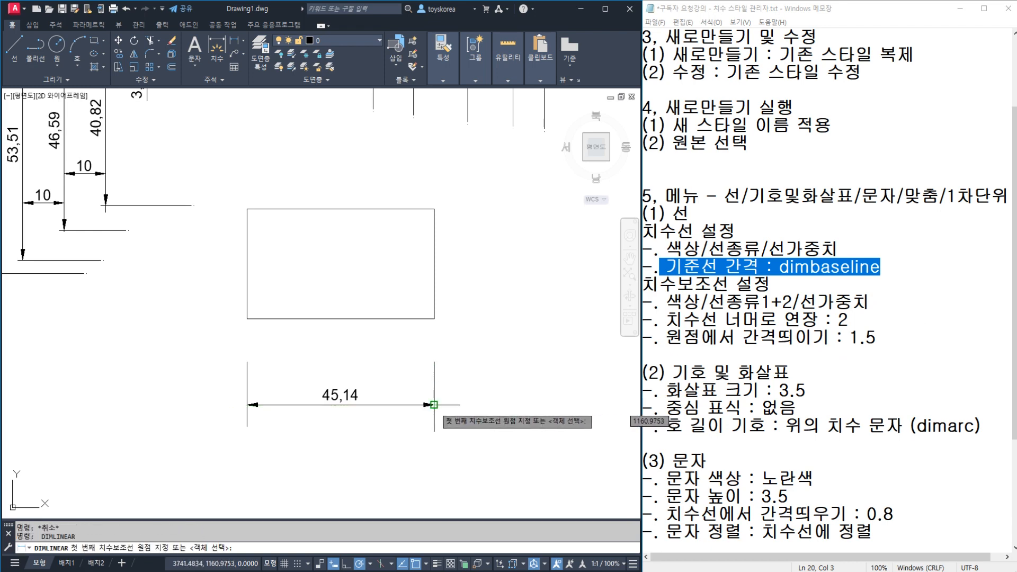
click(445, 406)
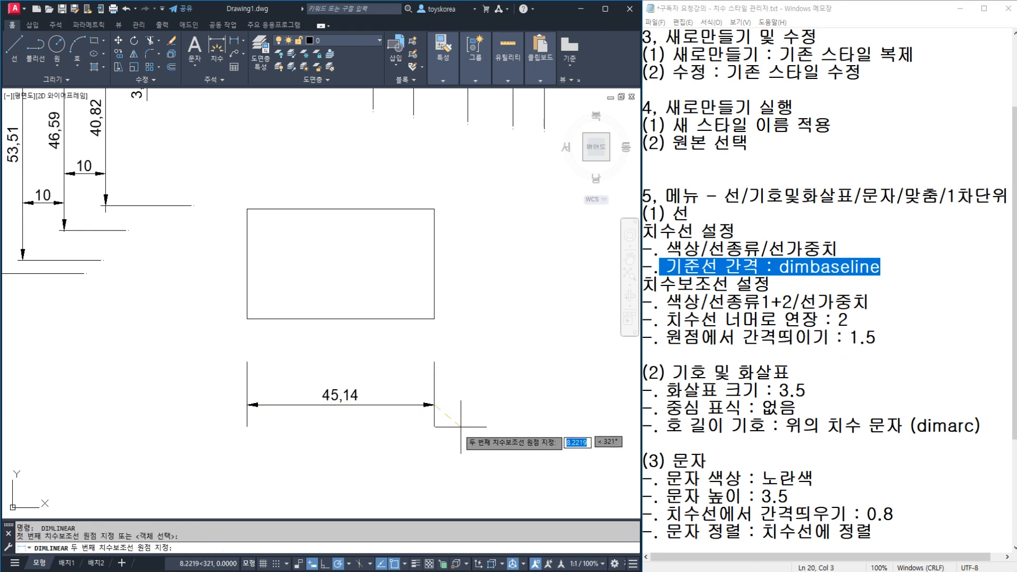
click(433, 426)
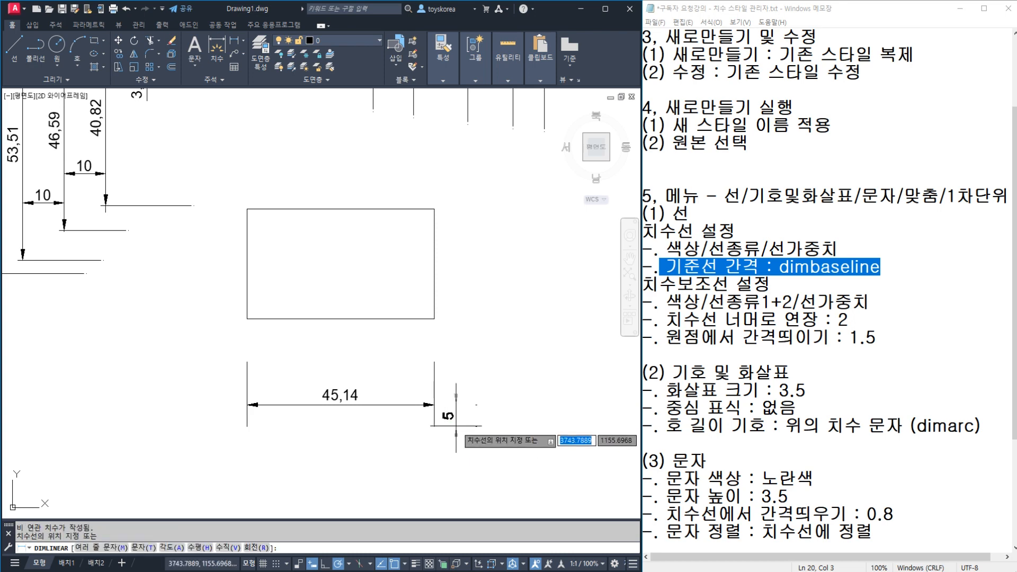
click(489, 425)
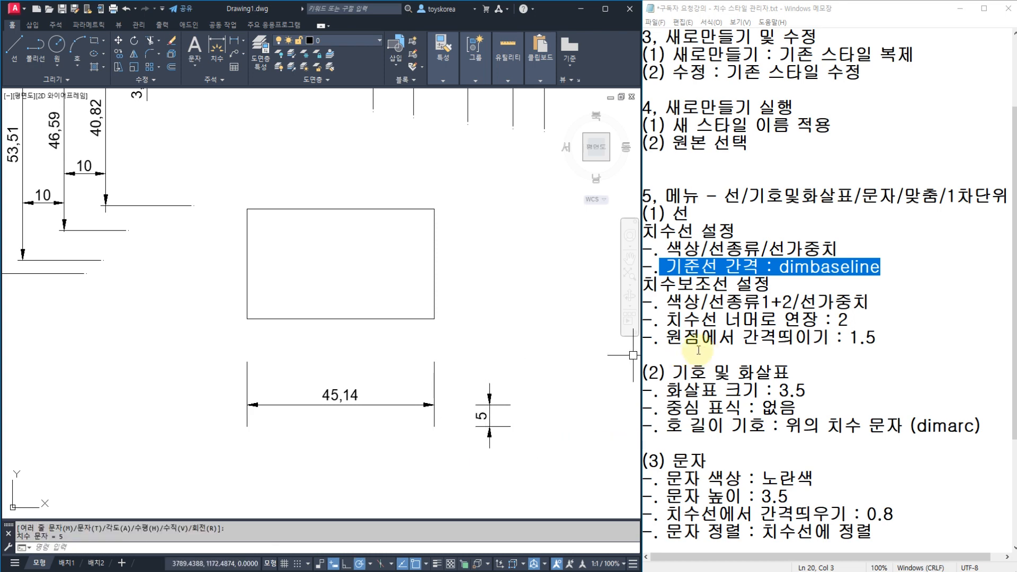
key(Return)
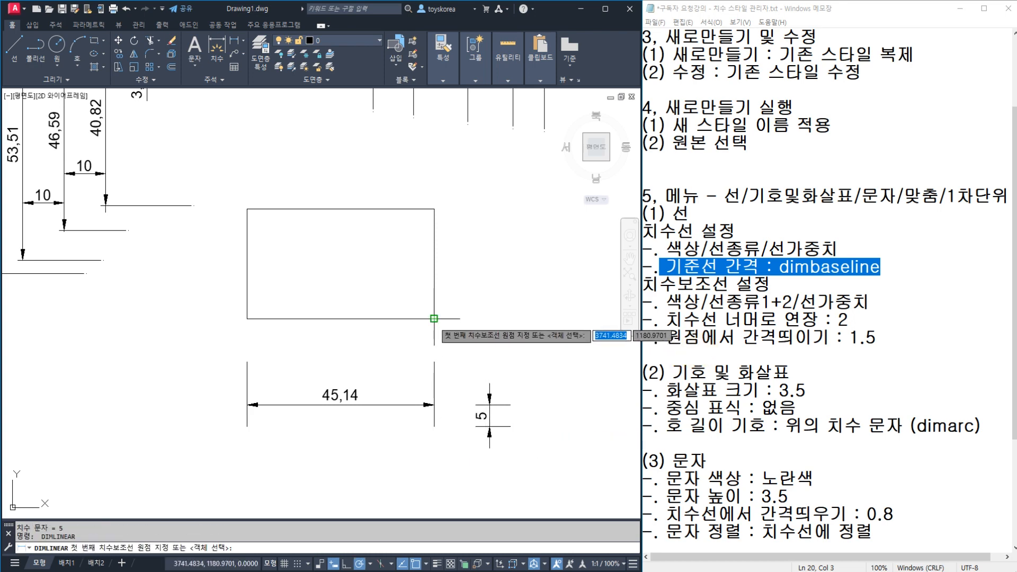
click(434, 318)
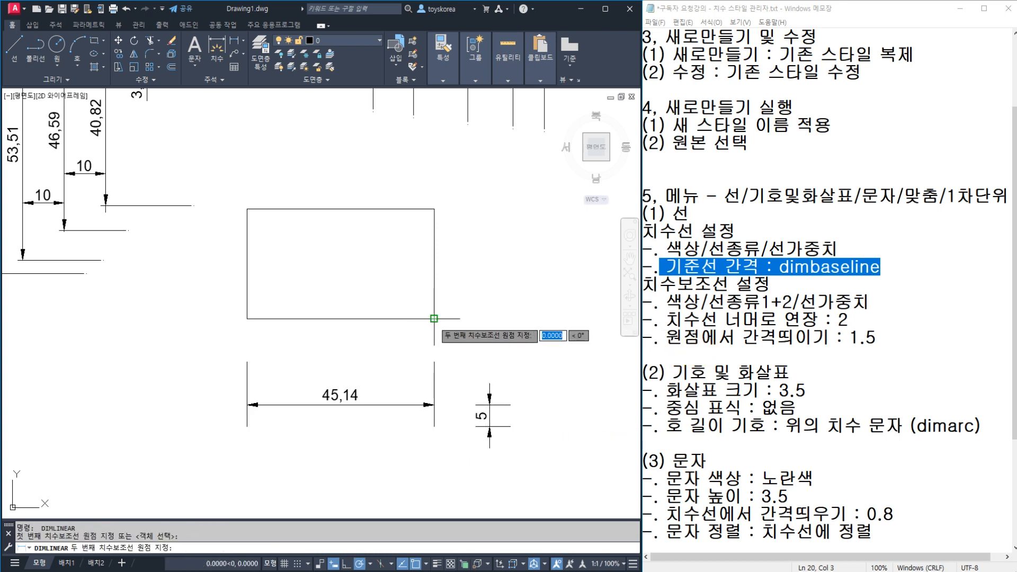
click(433, 362)
key(Return)
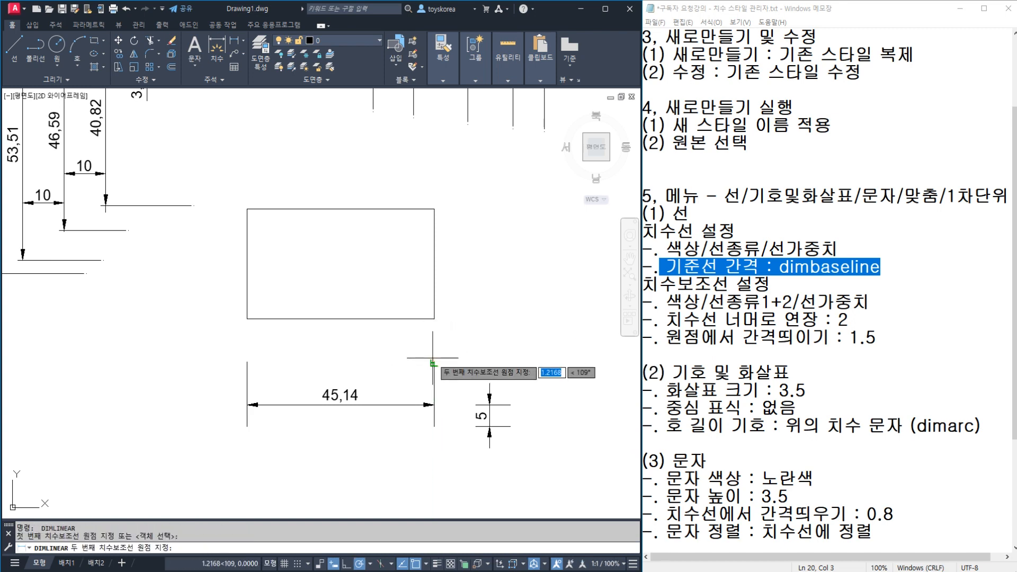
click(434, 362)
click(434, 319)
key(Escape)
Add a vertical linear dimension between the upper end of the right extension line and the rectangle's lower right corner
scroll(433, 344, up, 2)
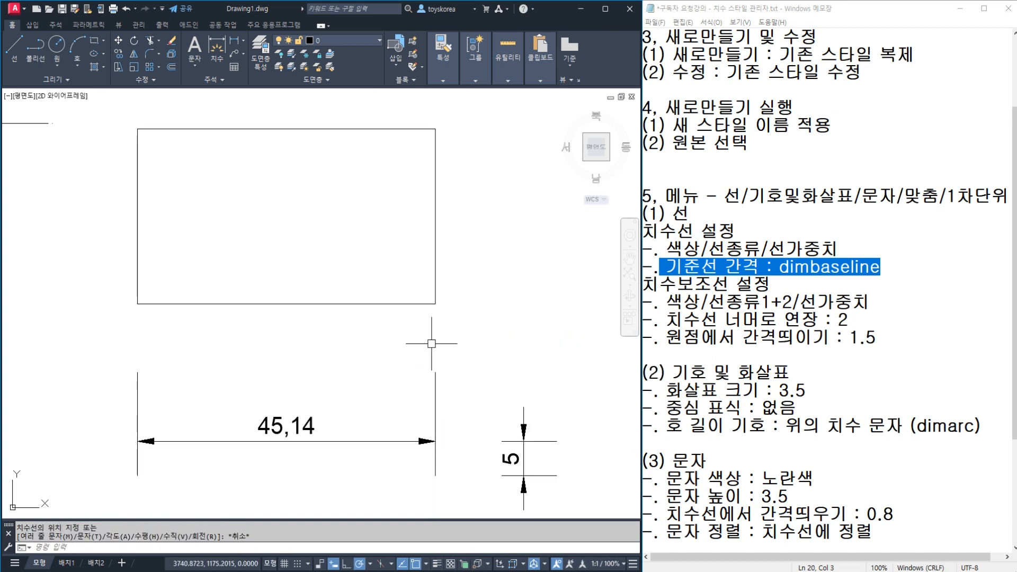
key(Return)
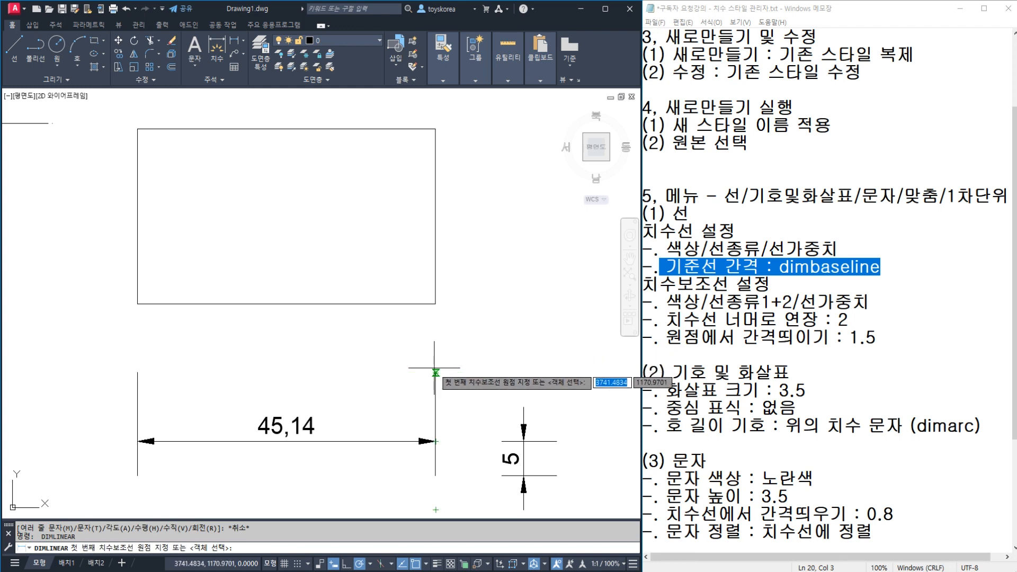
click(435, 368)
click(438, 305)
click(469, 365)
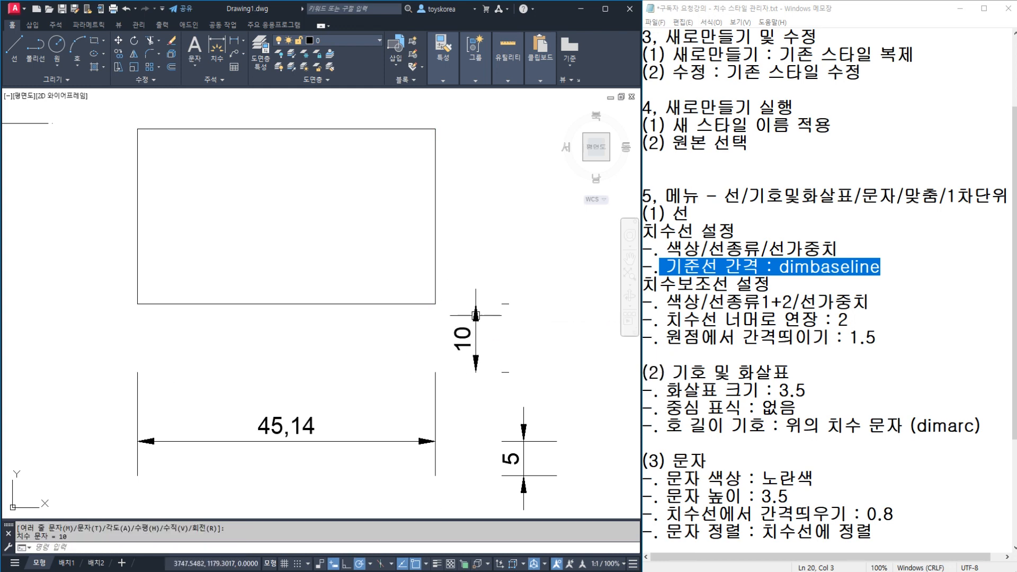
Compare the two vertical gap dimensions with the note lines on extension beyond dimension lines and offset from origin
scroll(459, 367, down, 2)
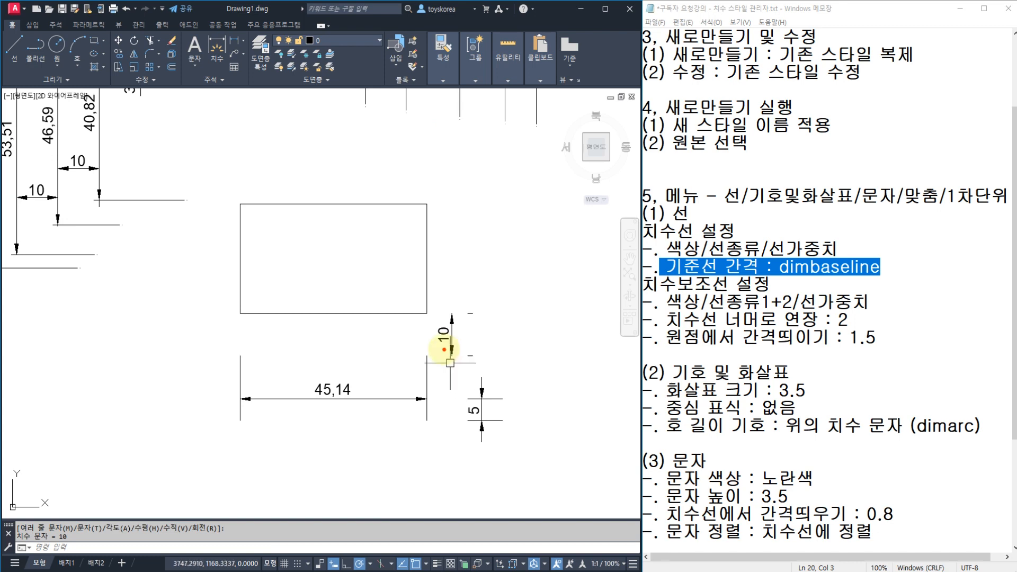
mouse_move(439, 355)
mouse_down()
mouse_move(414, 296)
mouse_move(436, 345)
mouse_move(864, 348)
mouse_move(847, 336)
mouse_move(662, 337)
mouse_up()
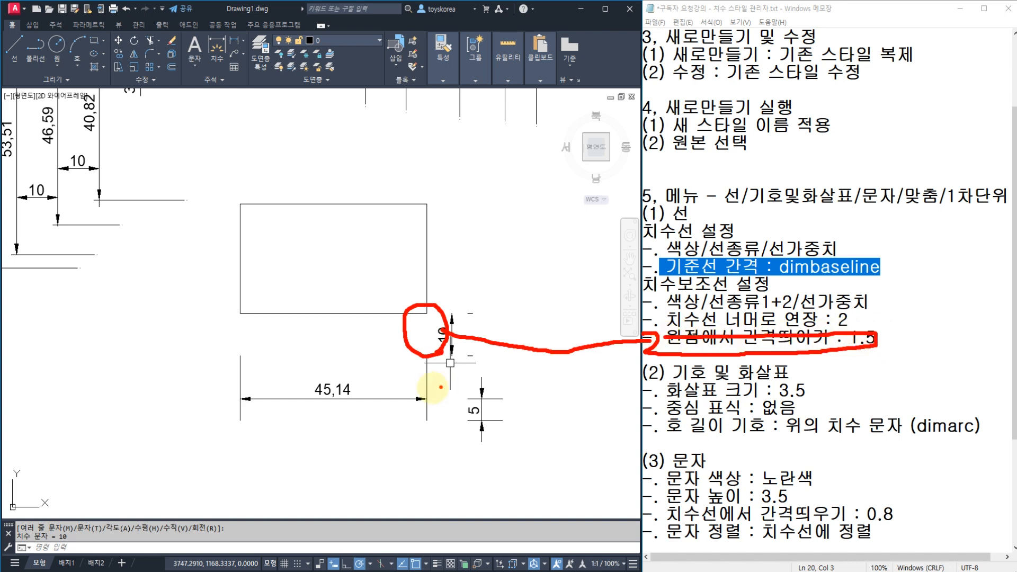
mouse_move(429, 411)
mouse_down()
mouse_move(415, 419)
mouse_move(437, 408)
mouse_up()
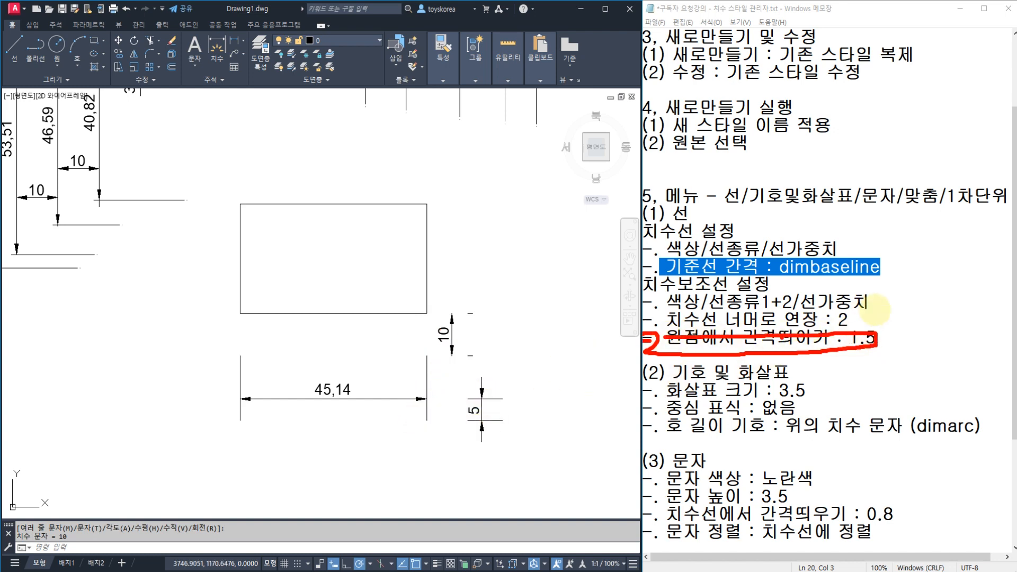
click(861, 319)
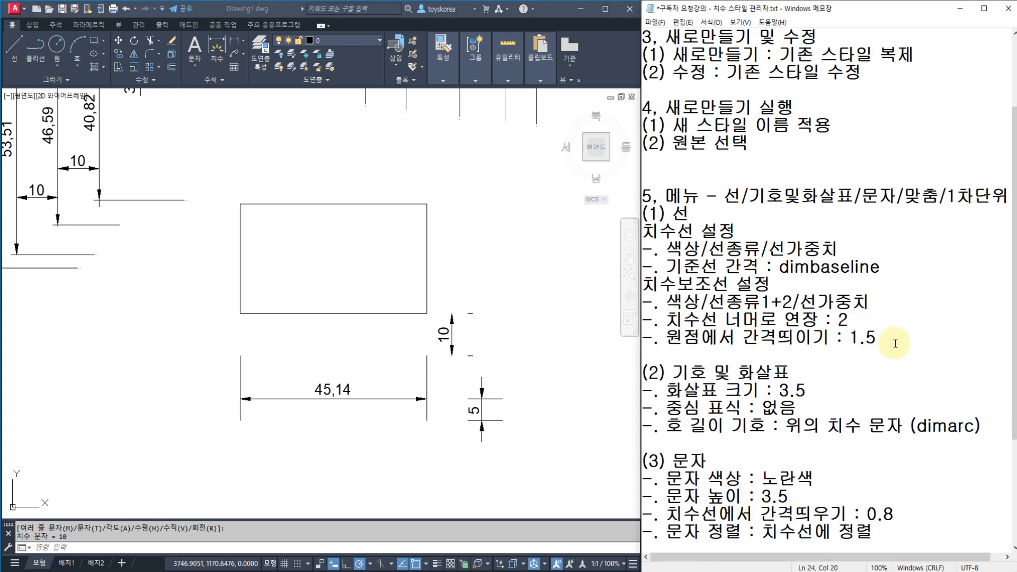
text(ㅇ)
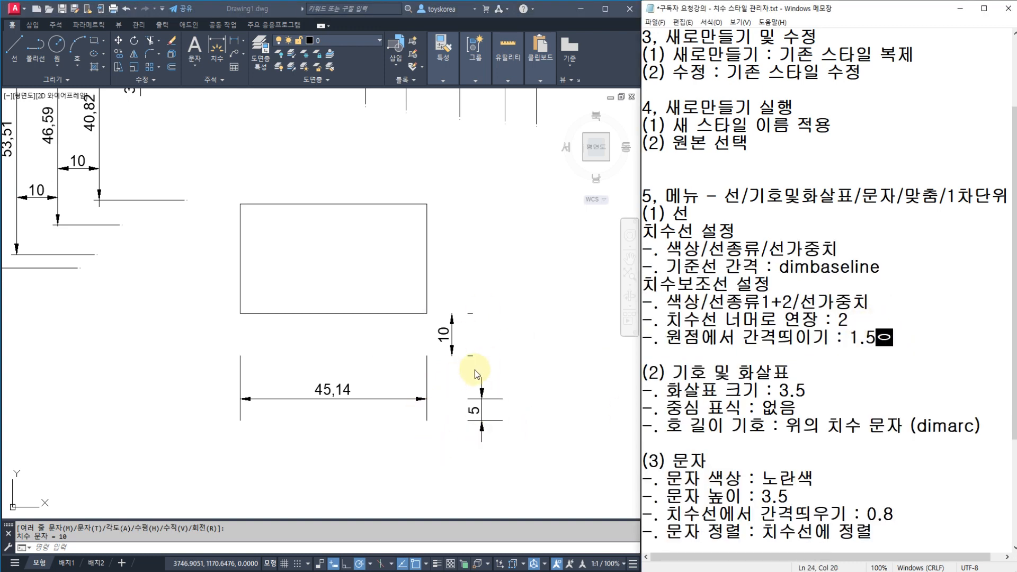
click(495, 357)
key(Escape)
key(Escape)
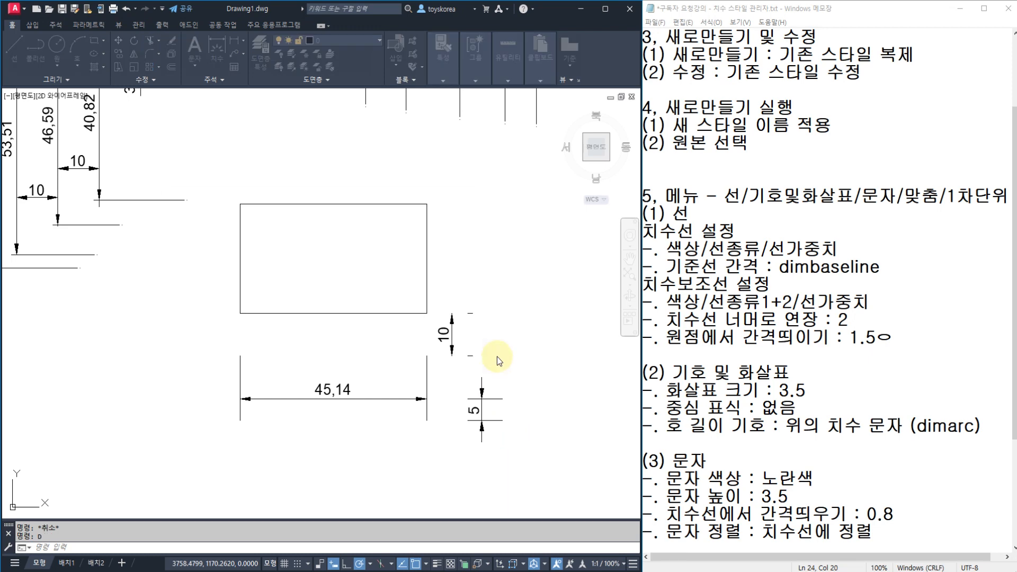
Modify dimension style 1234, setting the extension beyond dimension lines to 2 and the offset from origin to 1.5, and save the changes
text(d)
key(Return)
click(434, 270)
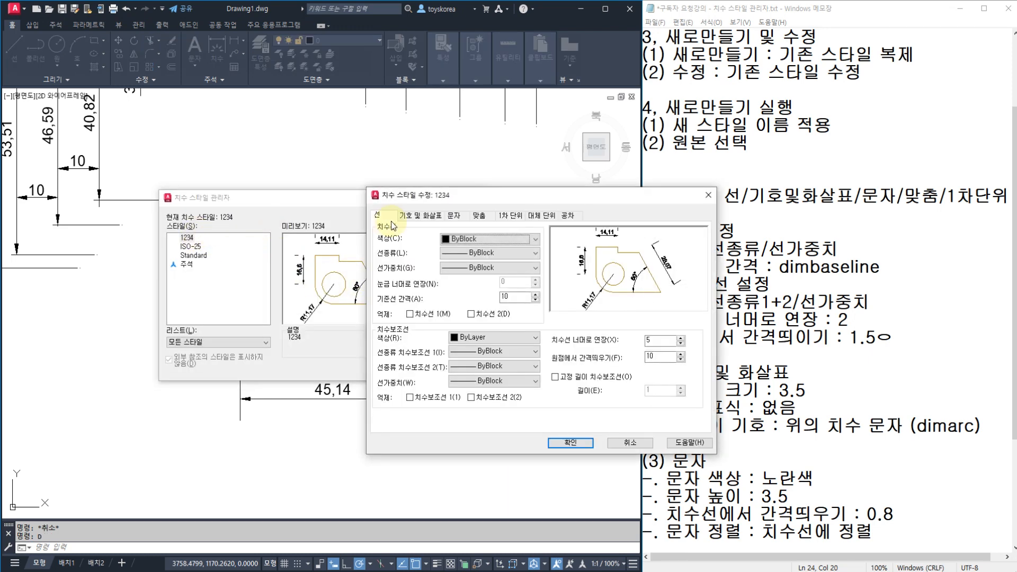
double_click(660, 339)
text(2)
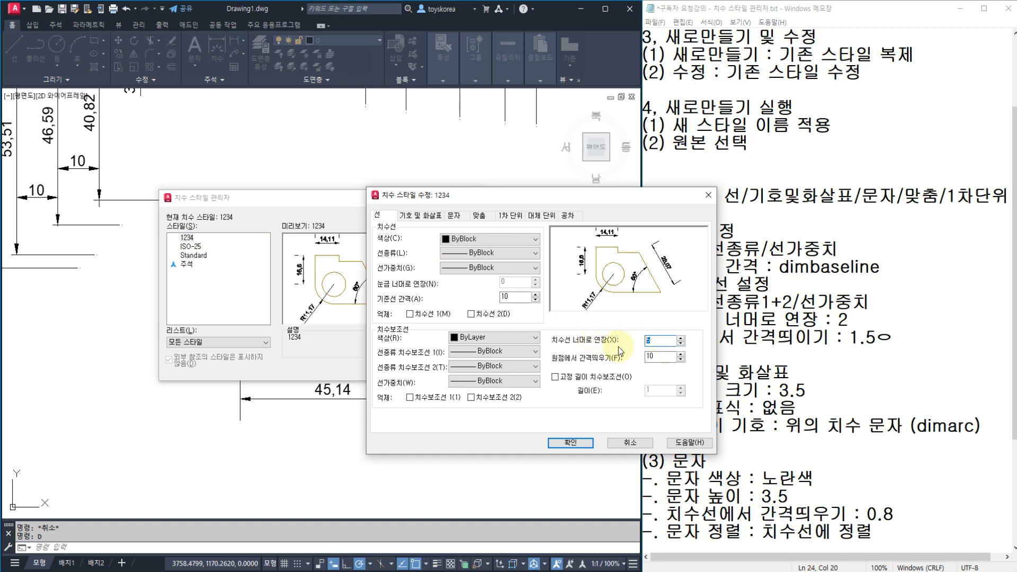
double_click(669, 357)
text(1.5)
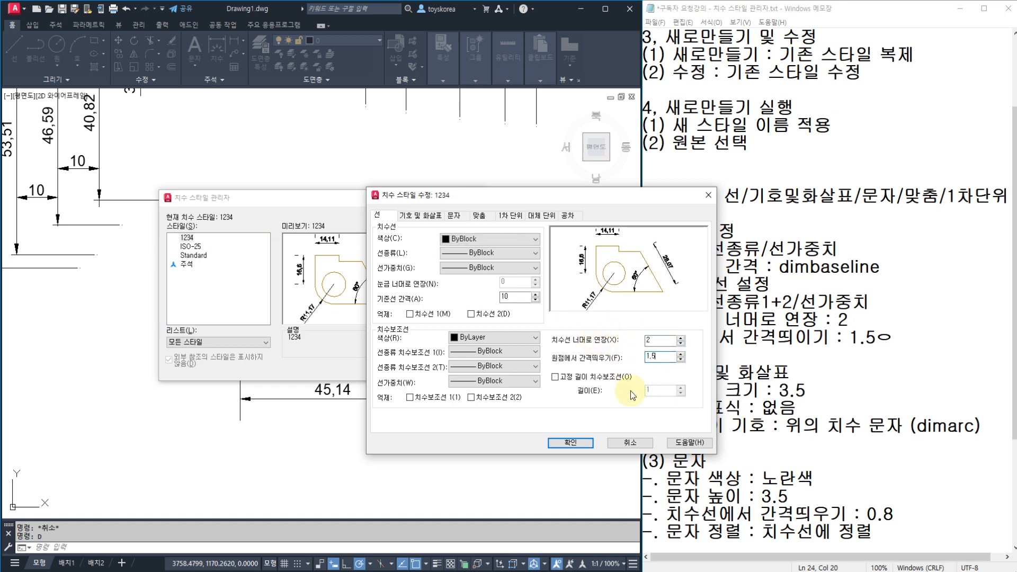
click(570, 443)
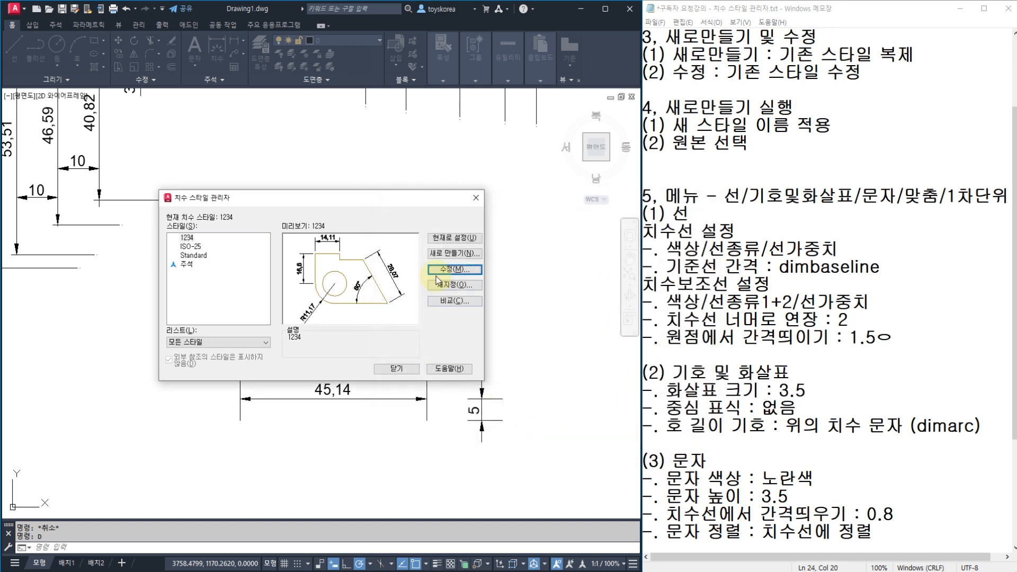
click(416, 369)
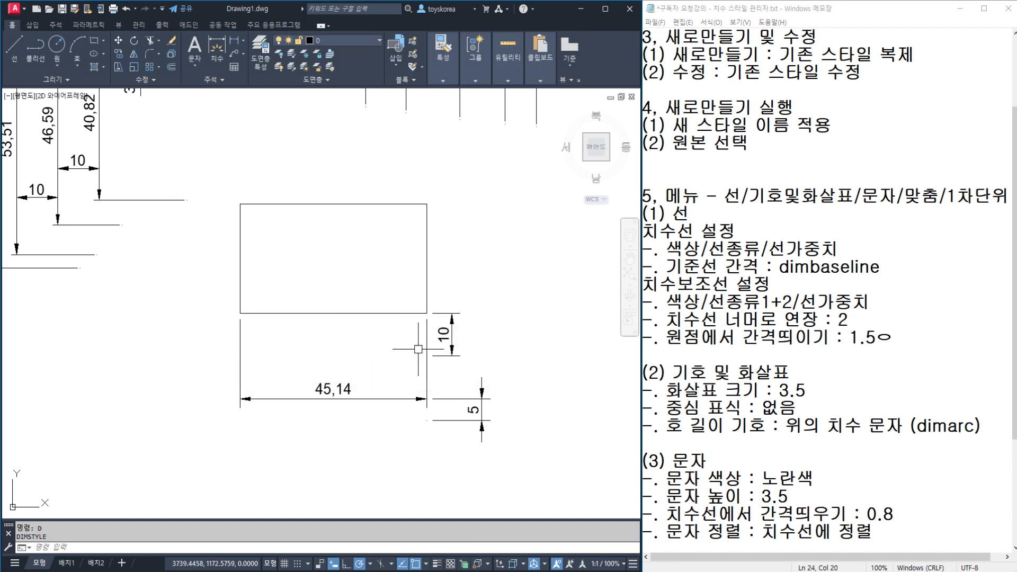
Examine the right extension line's overshoot and its gap from the rectangle's corner against the set values 2 and 1.5
scroll(425, 406, up, 2)
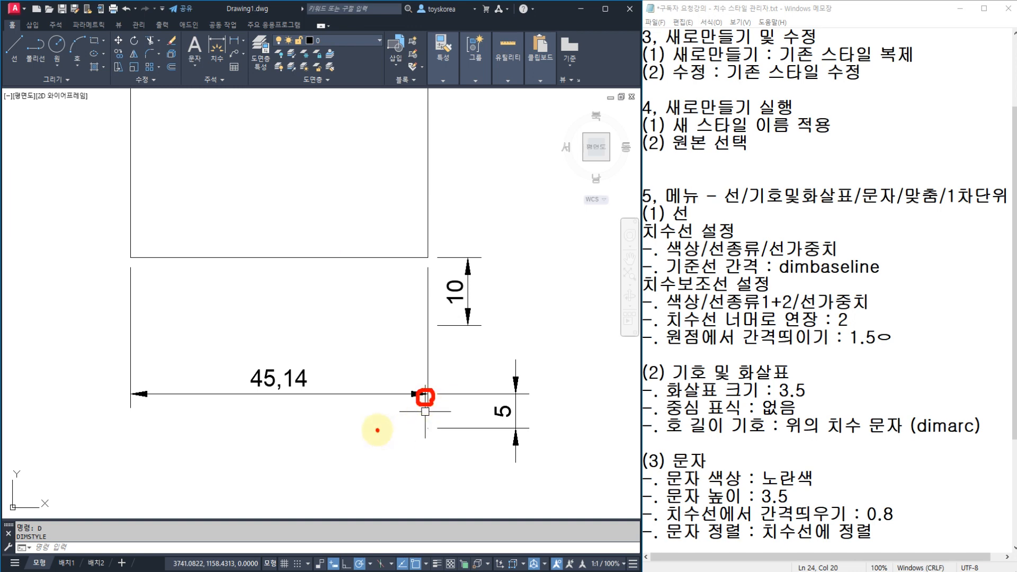
mouse_move(375, 424)
mouse_down()
mouse_move(389, 445)
mouse_move(433, 449)
mouse_up()
drag(430, 267, 423, 268)
mouse_move(365, 283)
mouse_down()
mouse_move(356, 307)
mouse_move(396, 287)
mouse_move(387, 306)
mouse_up()
click(375, 305)
drag(396, 283, 410, 279)
click(413, 291)
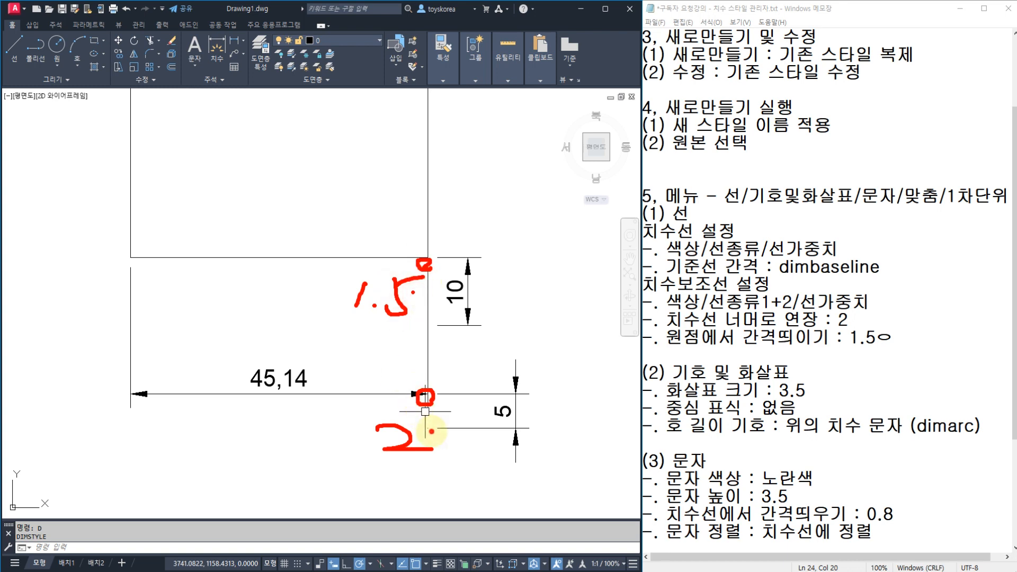
Match the extension line's overshoot and the gap at the rectangle's corner with the note lines specifying 2 and 1.5
mouse_move(431, 432)
mouse_down()
mouse_move(576, 320)
mouse_move(652, 319)
mouse_move(642, 332)
mouse_up()
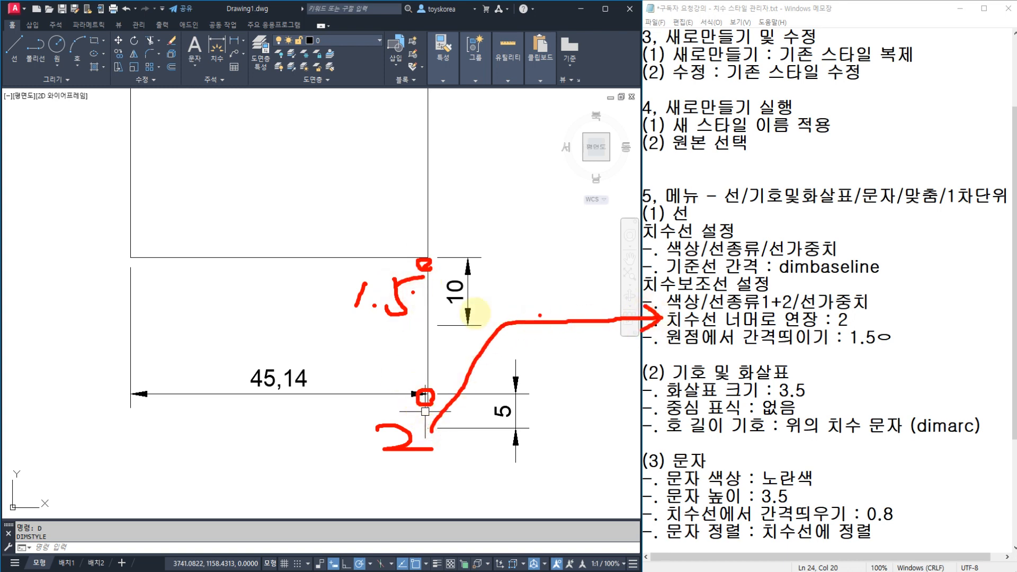
mouse_move(397, 334)
mouse_down()
mouse_move(567, 387)
mouse_move(693, 350)
mouse_move(690, 369)
mouse_up()
key(Escape)
Remove the stray character after 1.5 in the notes' offset from origin line
click(877, 335)
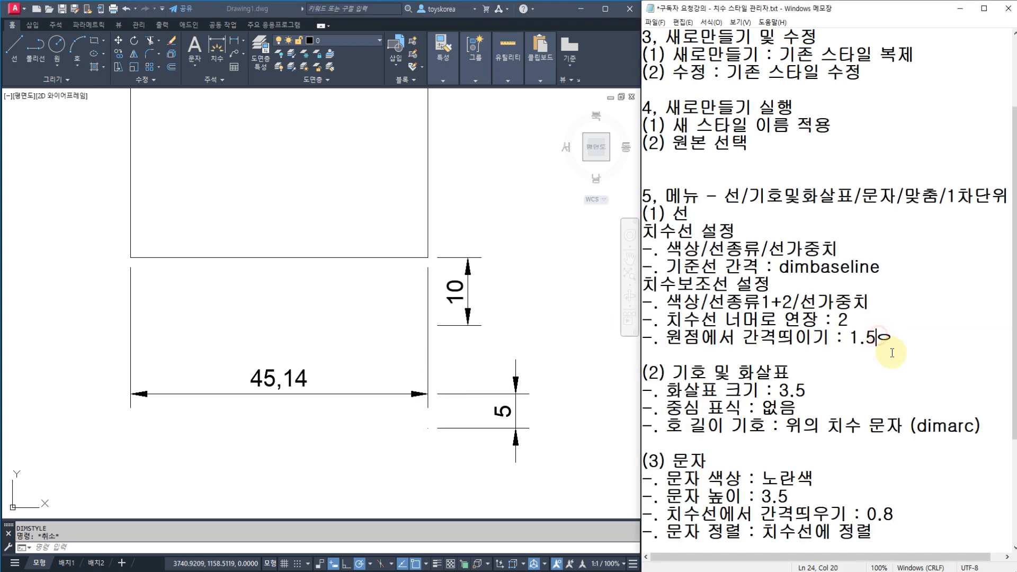
click(850, 320)
scroll(768, 322, down, 1)
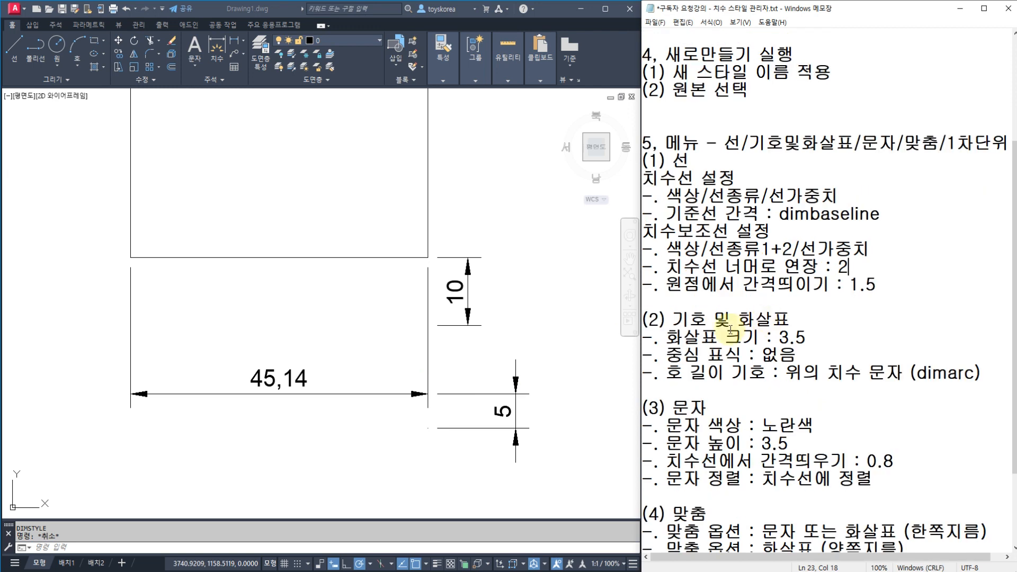
Open dimension style 1234 for modification, preview an arrow size of 10, and set the arrow size to 3.5
click(598, 286)
middle_drag(558, 320, 508, 341)
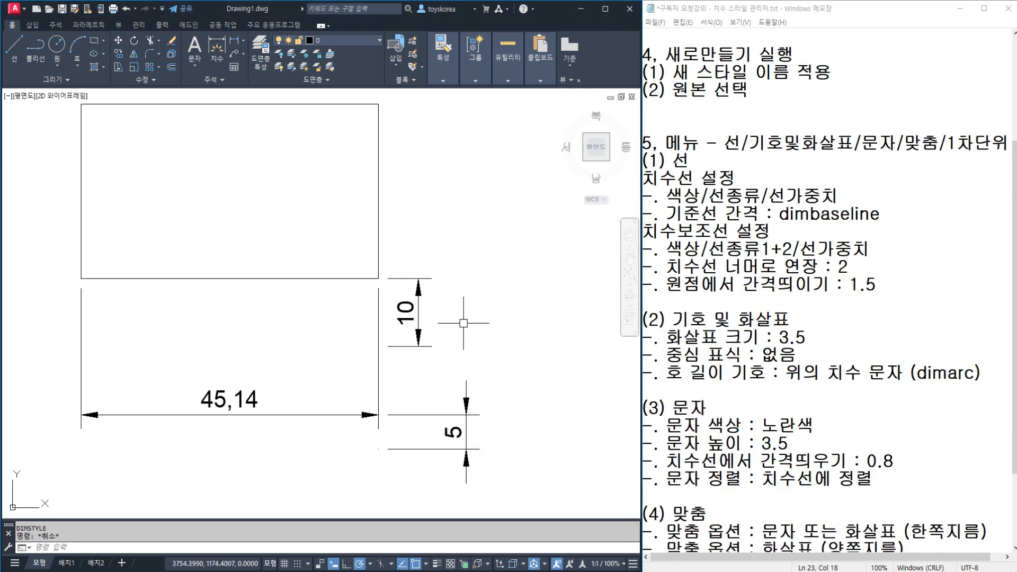
scroll(523, 340, down, 3)
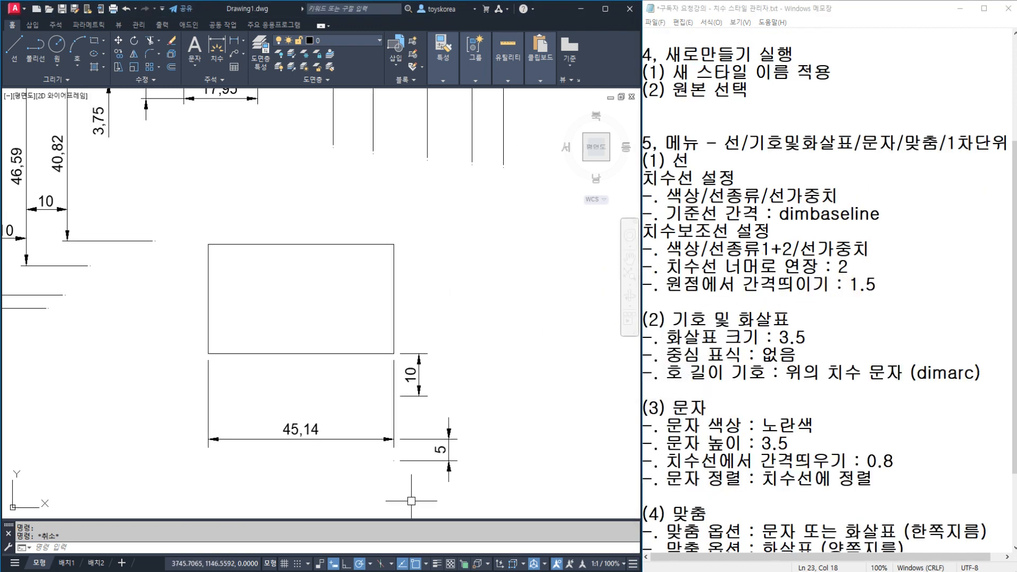
text(D)
key(Return)
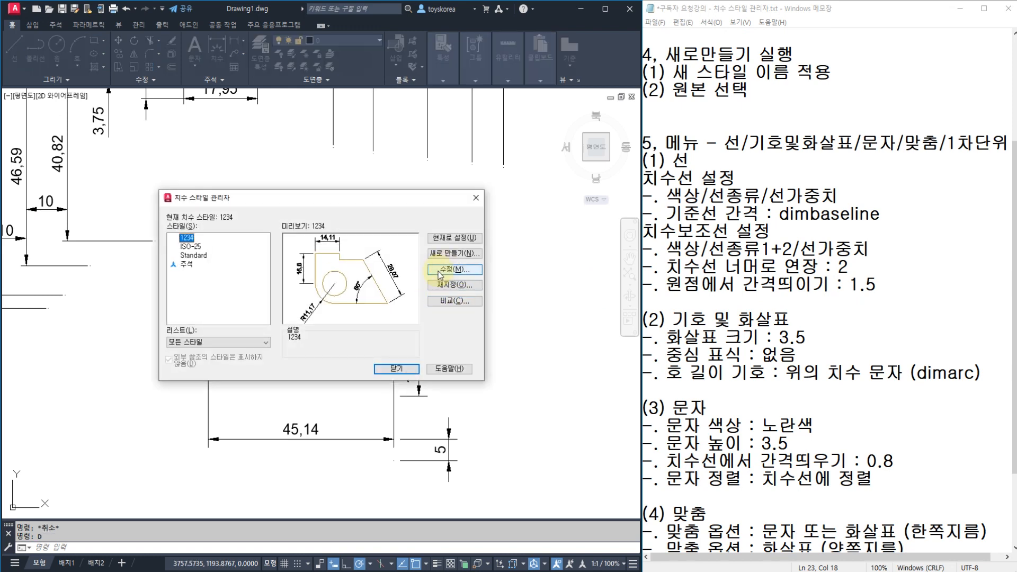
click(439, 273)
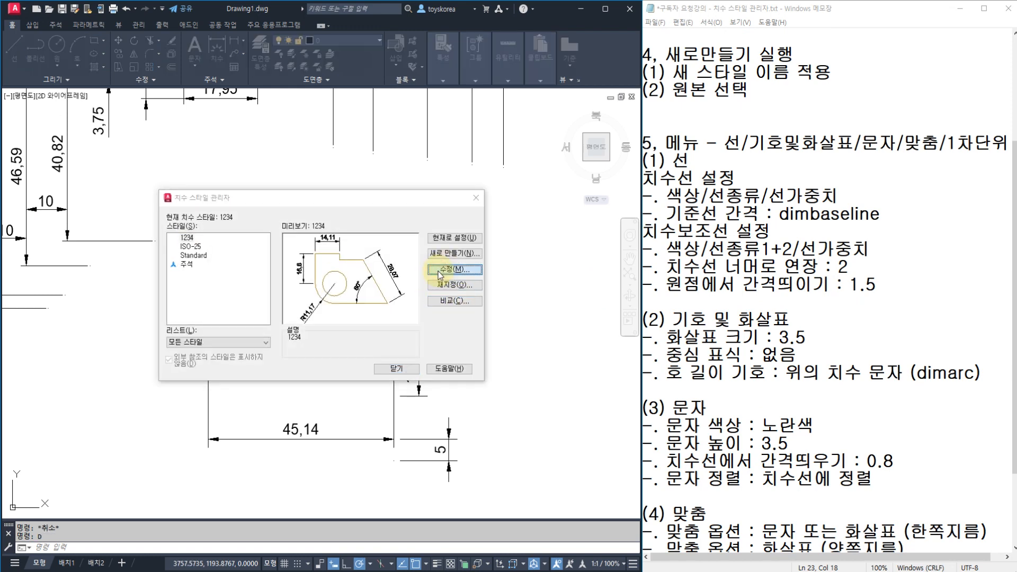
click(425, 217)
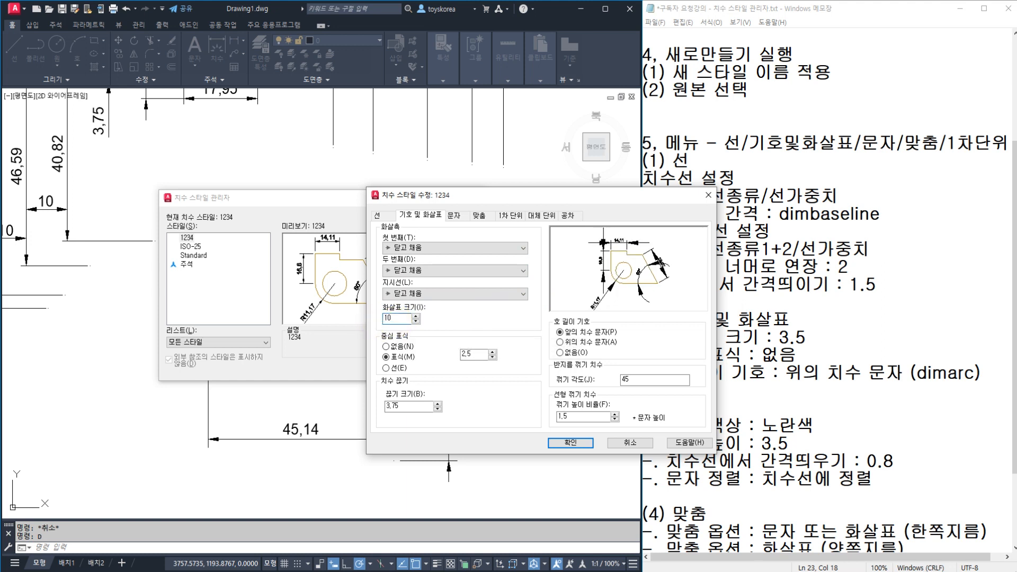
double_click(407, 320)
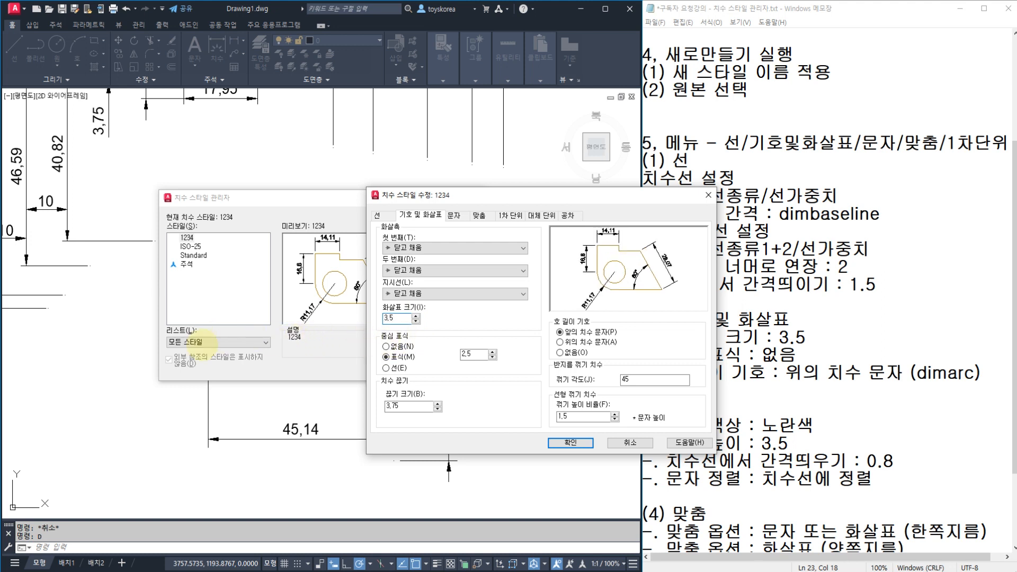
Examine the center mark option in style 1234, using marked-up circles and radius arrows to illustrate where the mark applies
mouse_move(178, 315)
mouse_down()
mouse_move(37, 333)
mouse_move(261, 435)
mouse_move(135, 294)
mouse_up()
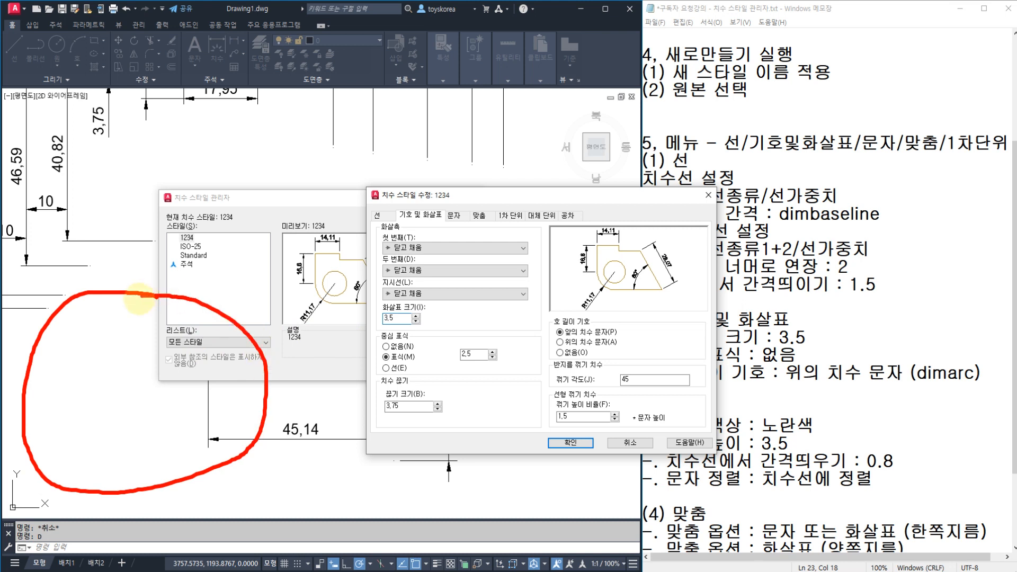
mouse_move(339, 188)
mouse_down()
mouse_move(254, 349)
mouse_move(373, 176)
mouse_up()
drag(603, 204, 478, 322)
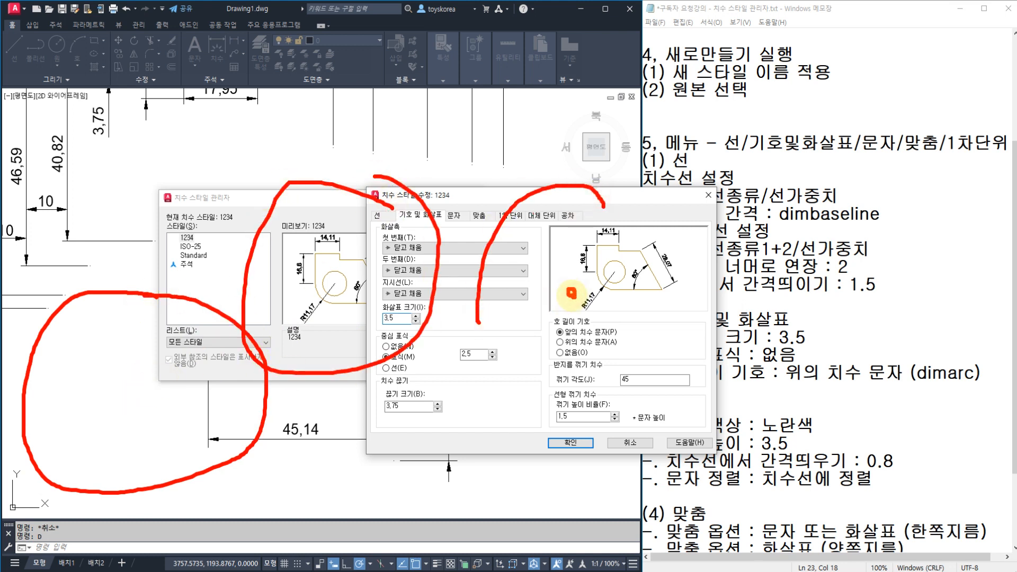
drag(606, 206, 495, 259)
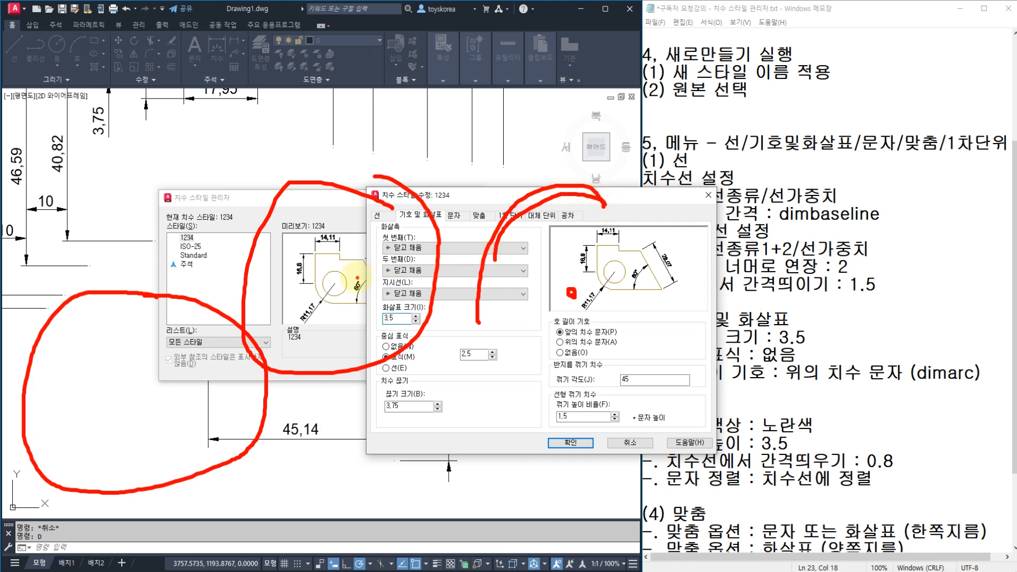
drag(342, 278, 372, 196)
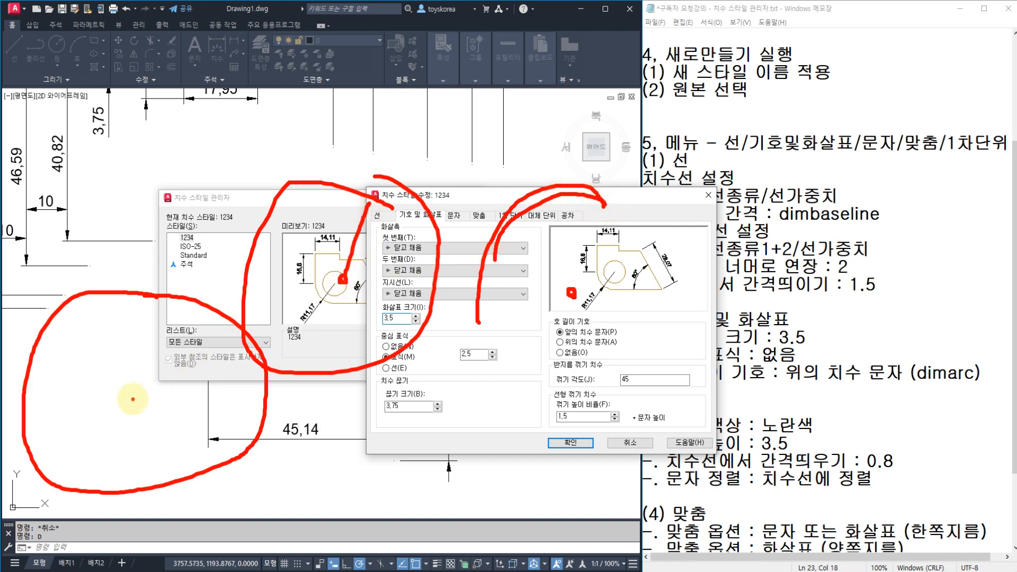
mouse_move(135, 395)
mouse_down()
mouse_move(148, 297)
mouse_move(123, 318)
mouse_move(161, 318)
mouse_up()
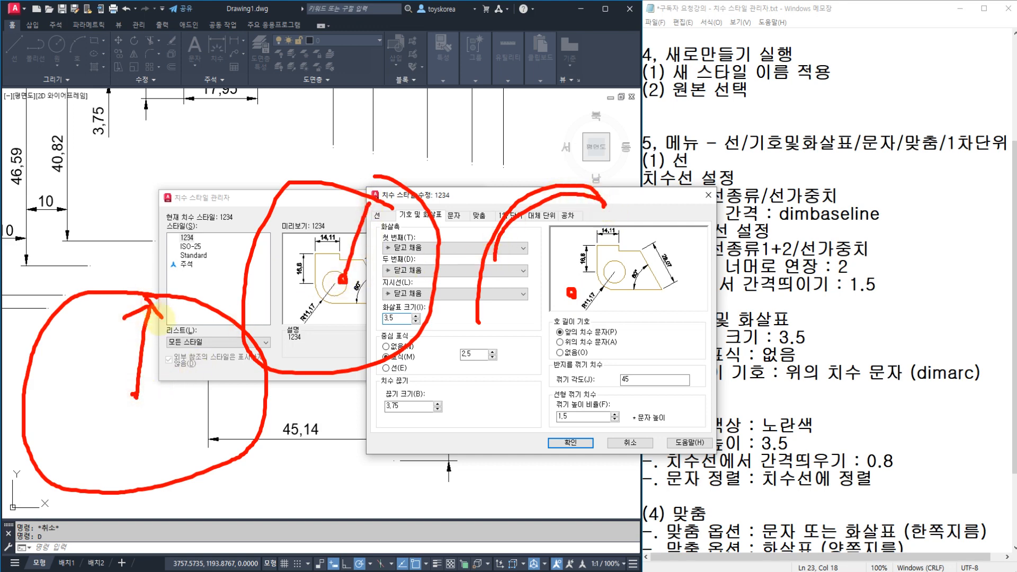
click(134, 394)
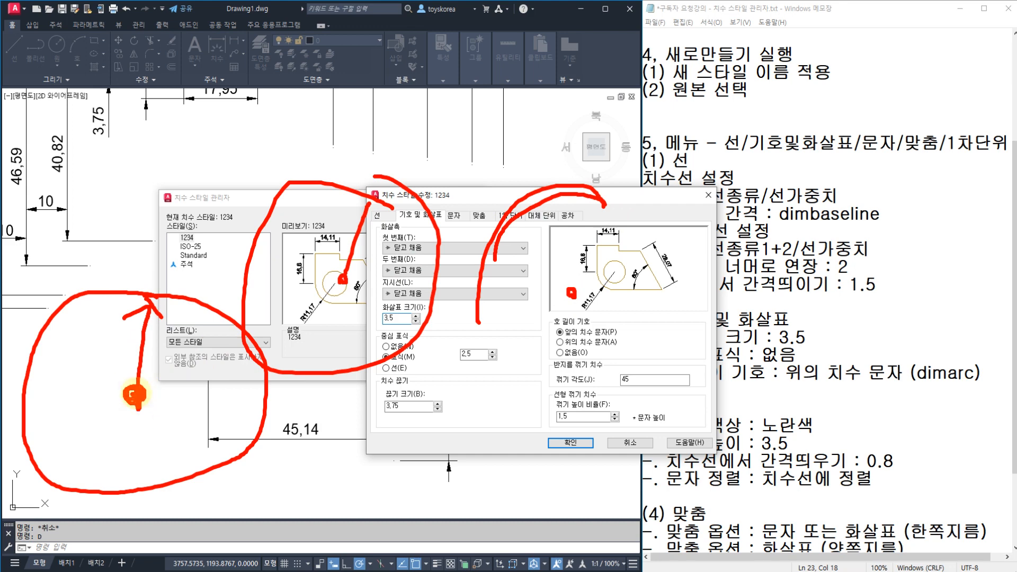
mouse_move(160, 382)
mouse_down()
mouse_move(172, 399)
mouse_move(197, 375)
mouse_up()
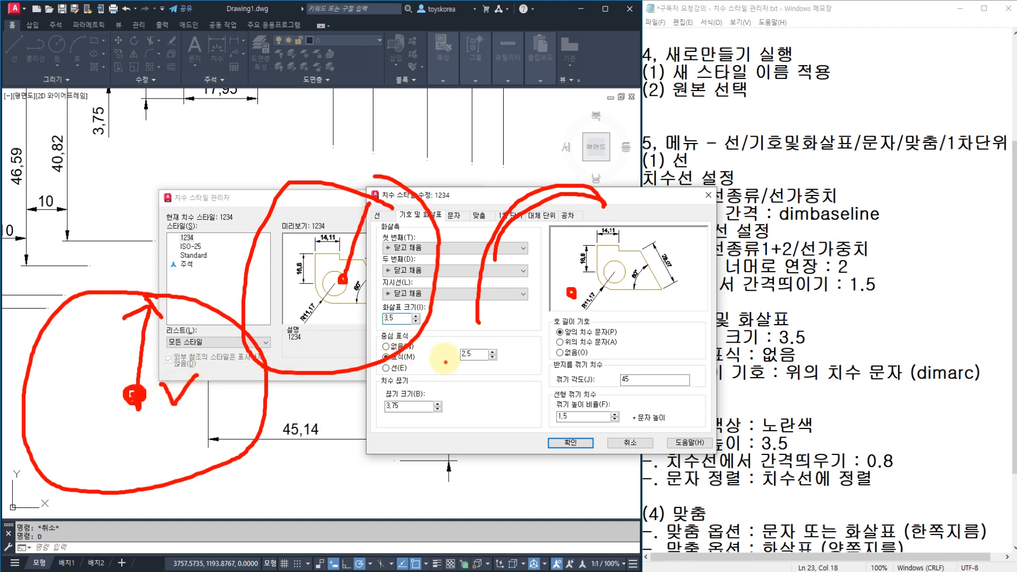
Set the center marks of dimension style 1234 to none
key(Escape)
click(399, 348)
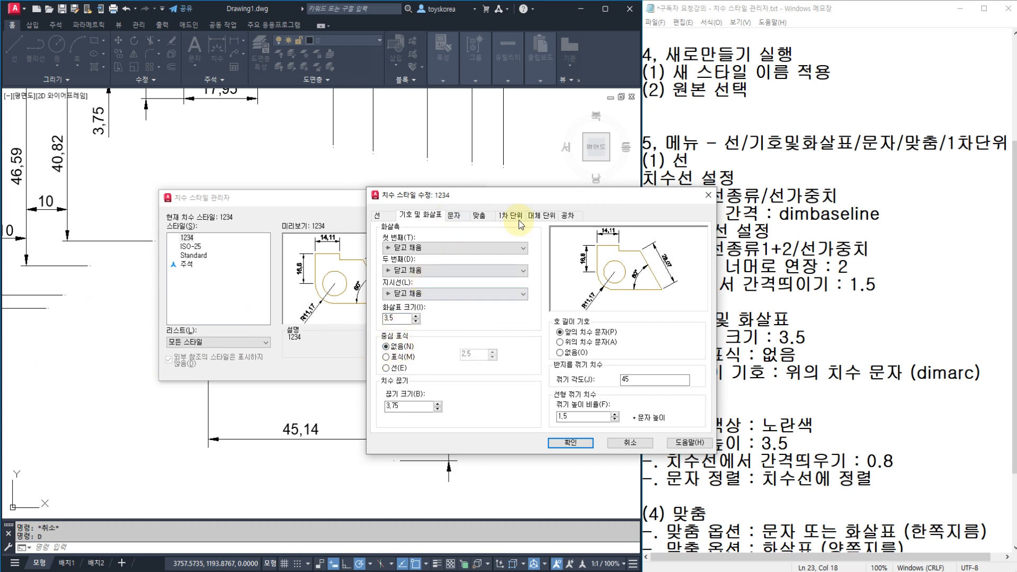
drag(504, 204, 381, 217)
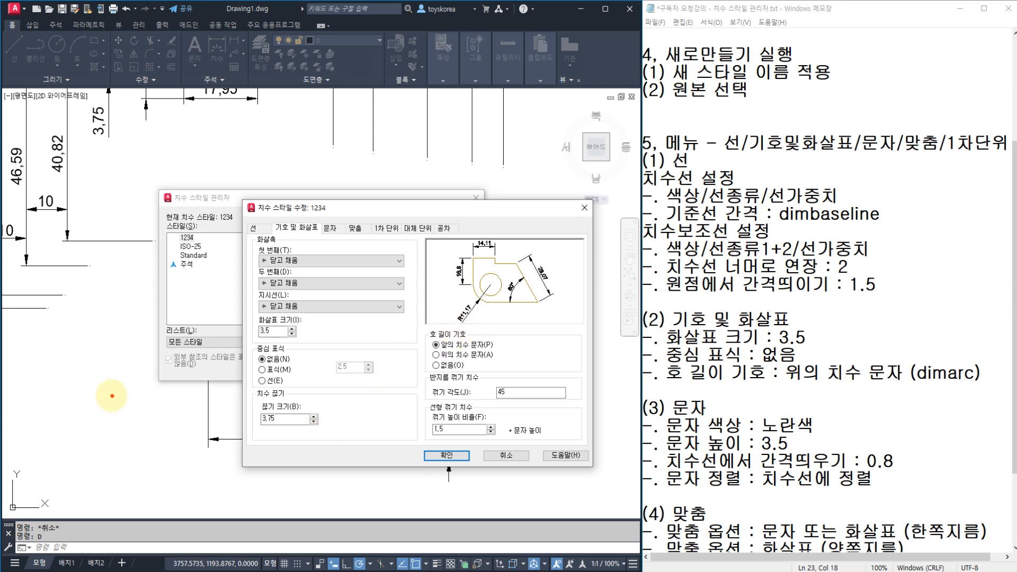
Examine the arc length symbol placement options alongside the dimarc note line, using marked-up arcs to illustrate the symbol's position
mouse_move(87, 416)
mouse_down()
mouse_move(110, 403)
mouse_move(228, 399)
mouse_move(233, 413)
mouse_up()
mouse_move(455, 441)
mouse_down()
mouse_move(444, 424)
mouse_move(424, 461)
mouse_move(465, 424)
mouse_up()
click(287, 415)
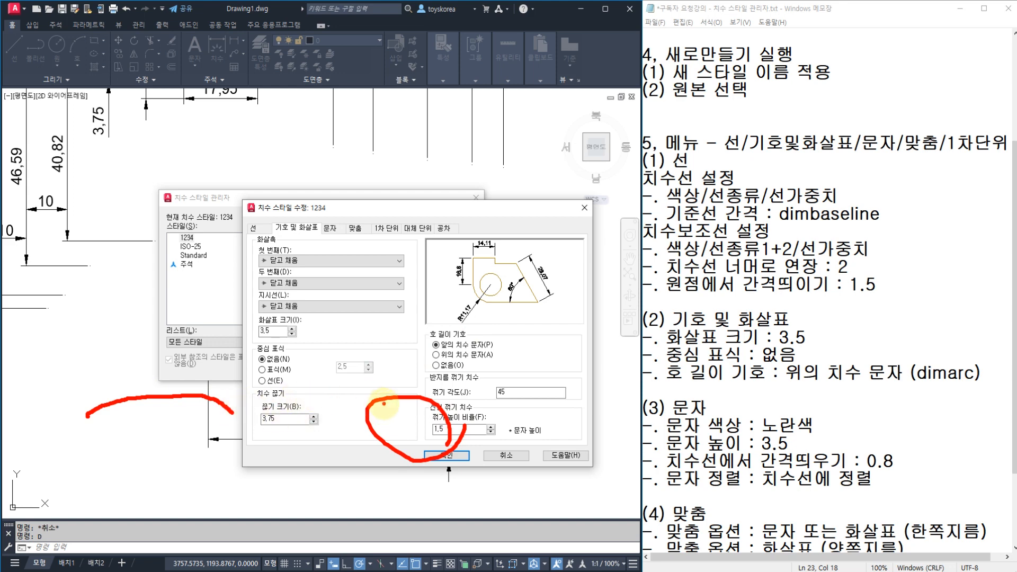
mouse_move(383, 404)
mouse_down()
mouse_move(418, 391)
mouse_move(382, 469)
mouse_move(389, 402)
mouse_up()
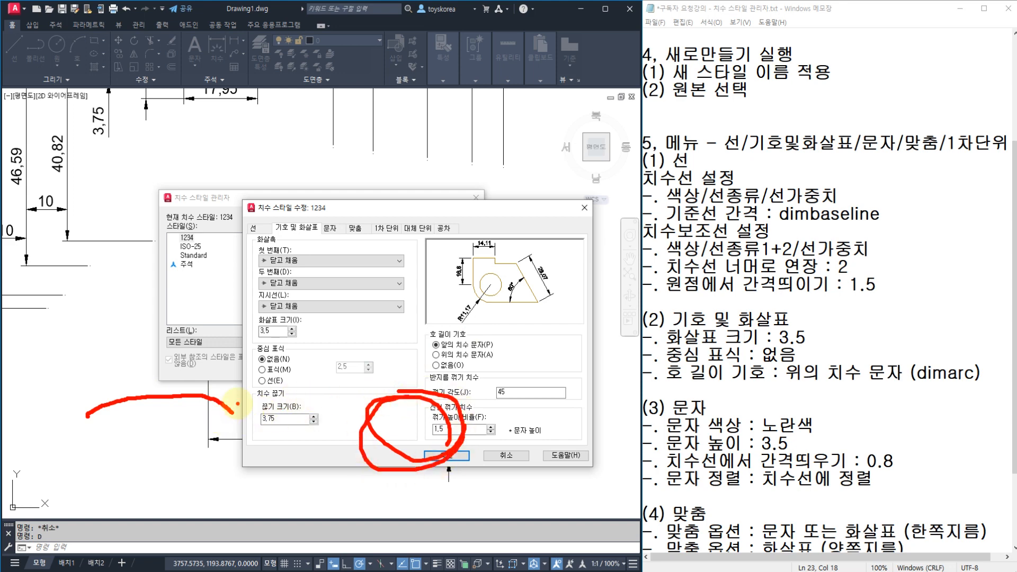
drag(238, 404, 225, 428)
mouse_move(91, 430)
mouse_down()
mouse_move(79, 406)
mouse_move(234, 377)
mouse_move(208, 396)
mouse_up()
mouse_move(92, 363)
mouse_down()
mouse_move(72, 383)
mouse_move(89, 393)
mouse_up()
click(118, 349)
mouse_move(175, 324)
mouse_down()
mouse_move(100, 299)
mouse_move(169, 331)
mouse_up()
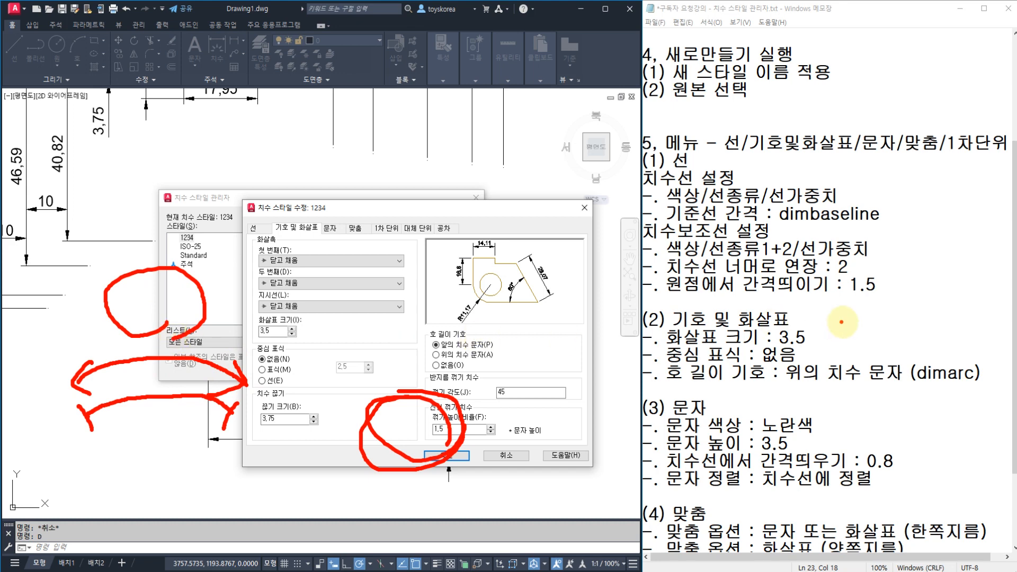
mouse_move(972, 392)
mouse_down()
mouse_move(932, 334)
mouse_move(983, 366)
mouse_move(979, 384)
mouse_up()
drag(668, 382, 740, 382)
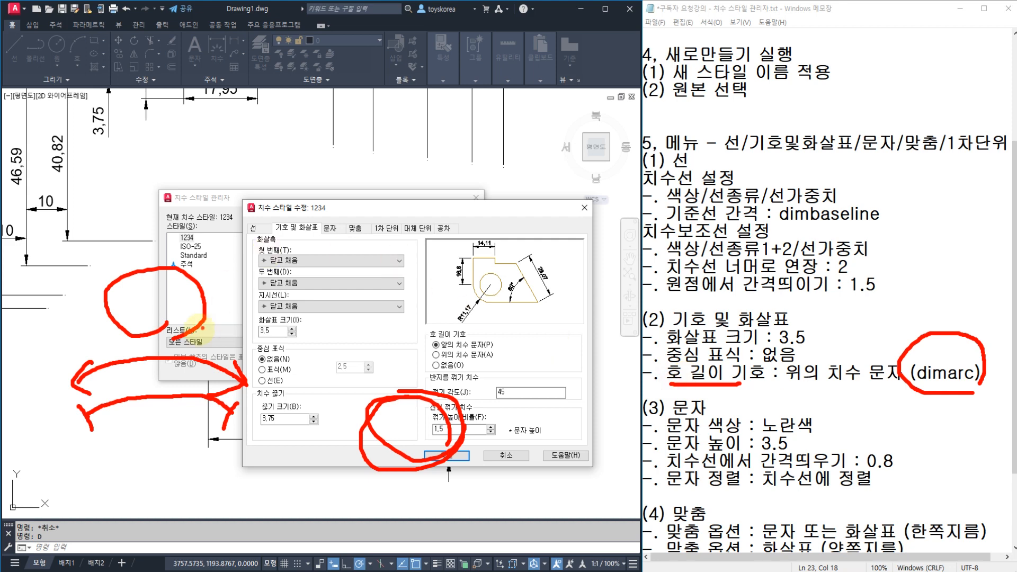
drag(142, 300, 143, 324)
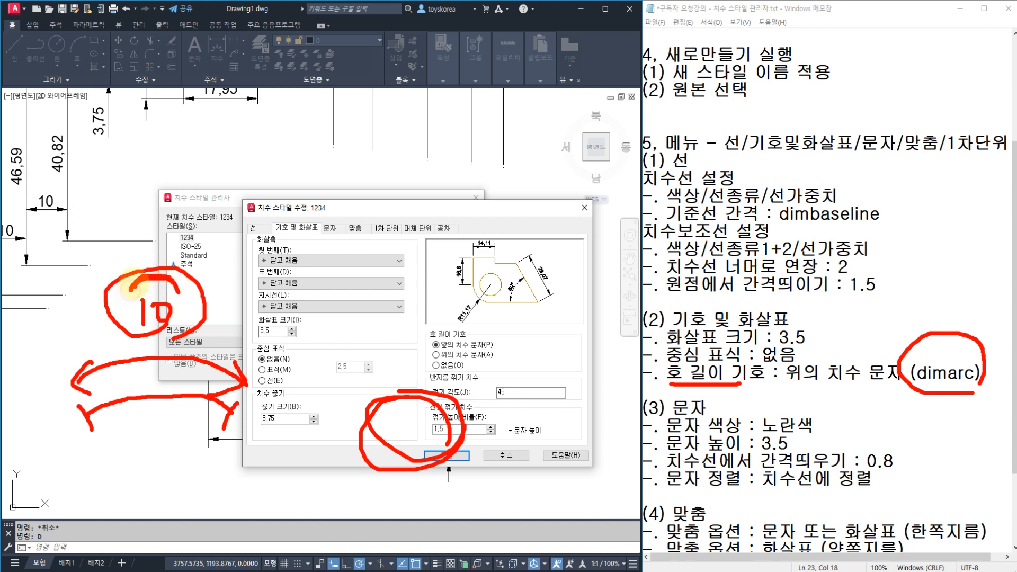
drag(132, 287, 166, 286)
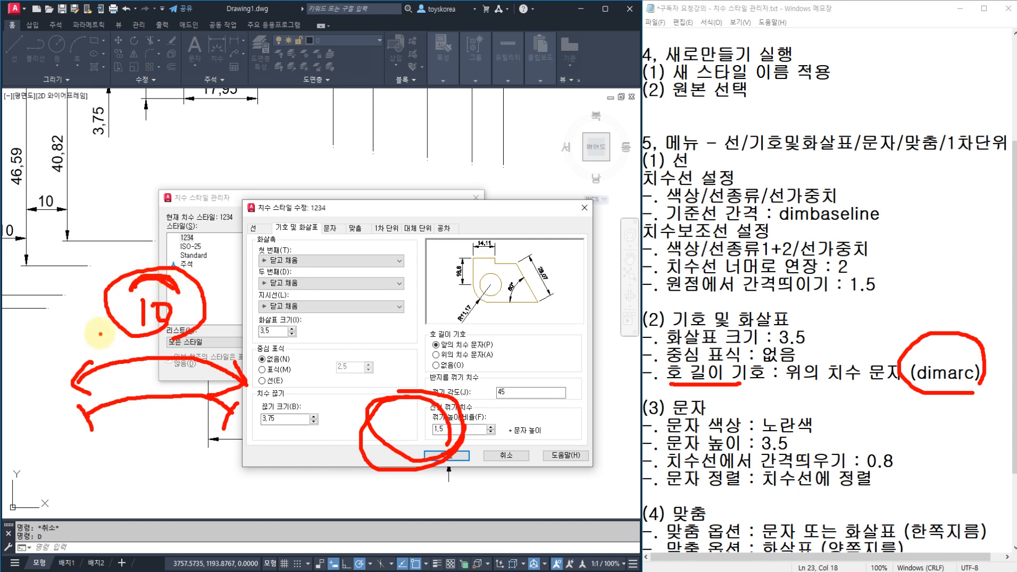
drag(95, 317, 130, 324)
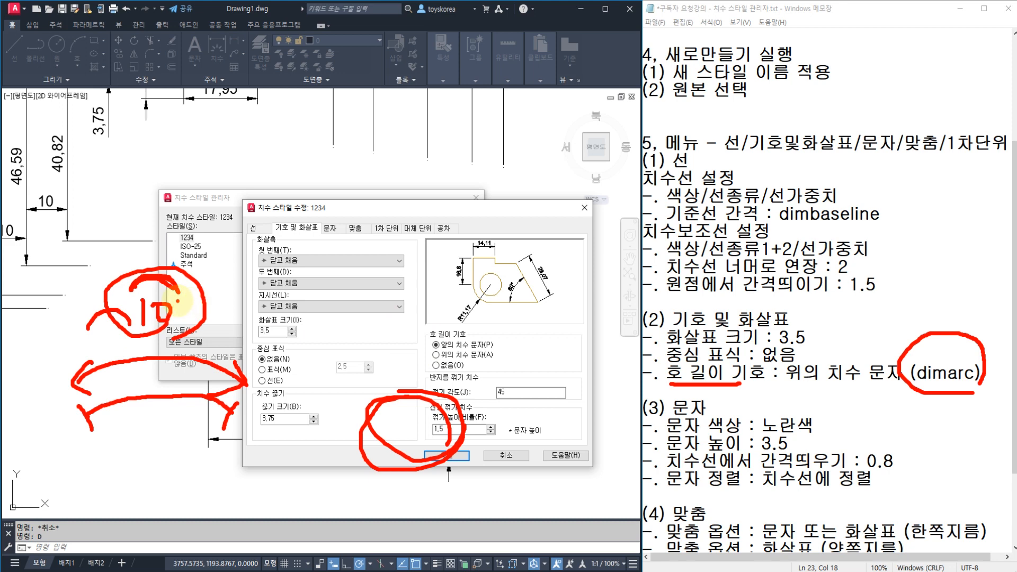
click(420, 351)
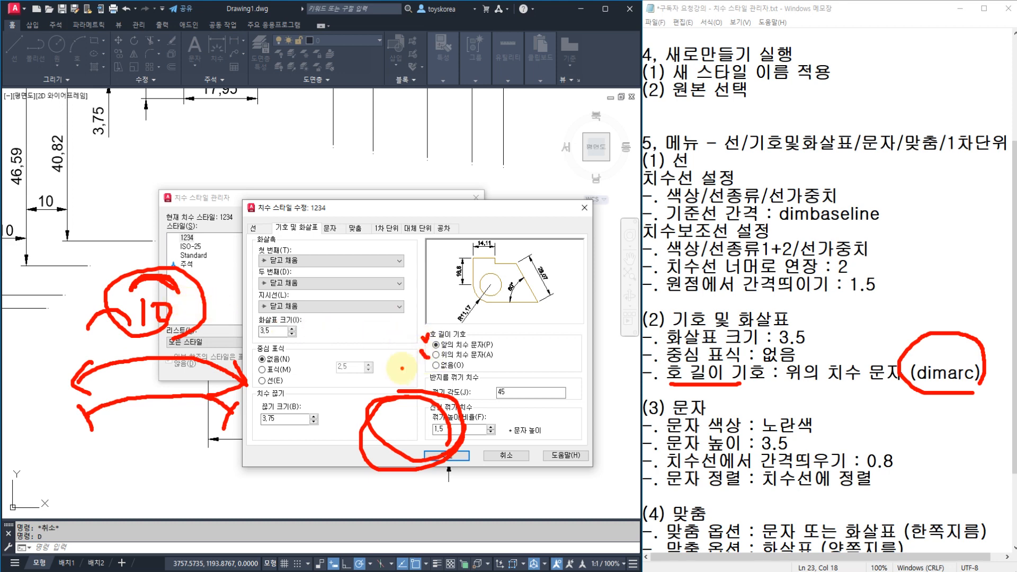
Place the arc length symbol above the dimension text in style 1234, save the changes and close the style manager
key(Escape)
click(435, 355)
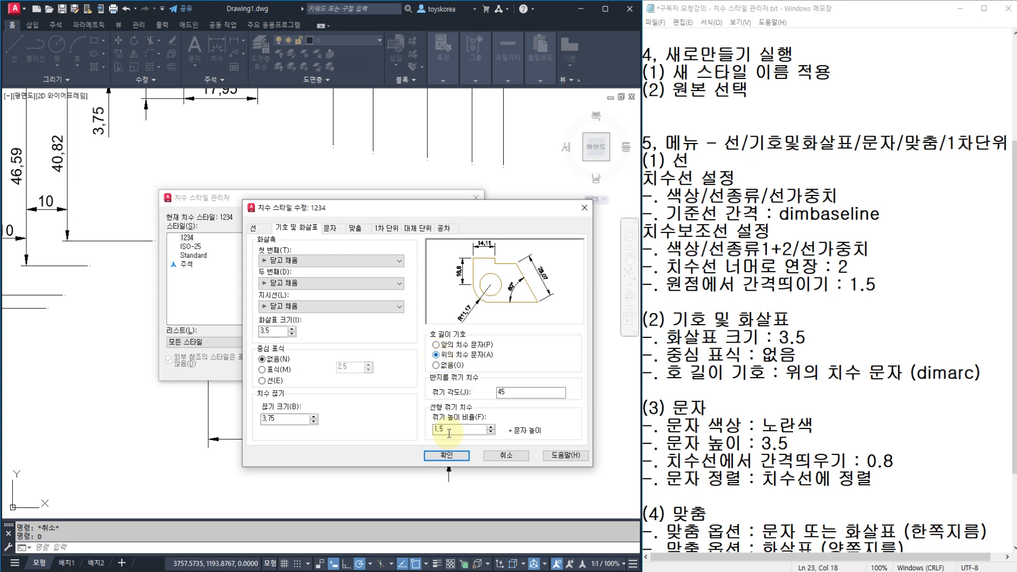
click(446, 456)
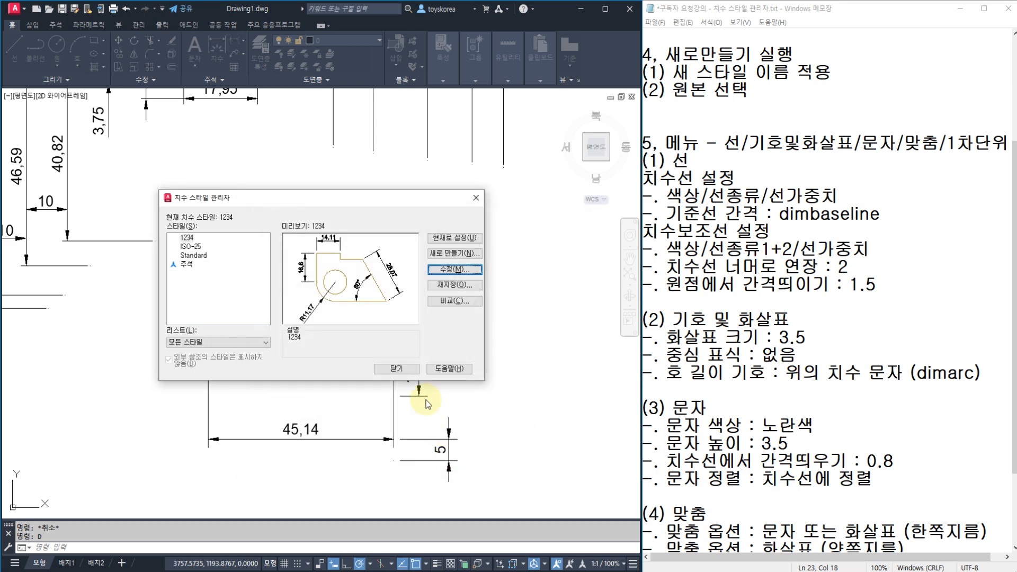
click(397, 368)
Draw a large, nearly closed three-point arc to the right of the dimensioned rectangle
middle_drag(456, 350, 428, 352)
text(a)
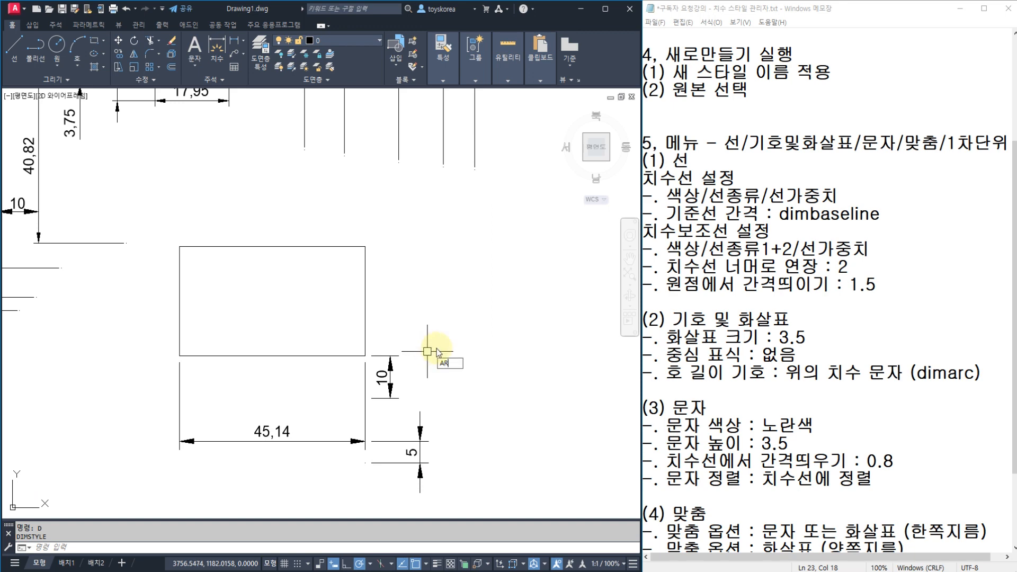
key(Return)
click(469, 355)
click(535, 284)
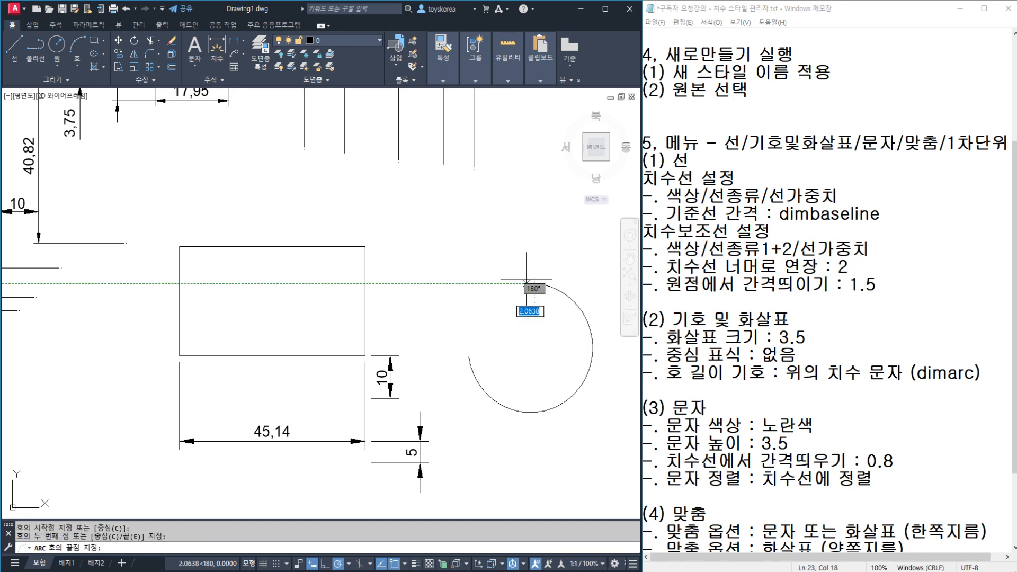
click(433, 274)
key(Escape)
middle_drag(485, 297, 418, 304)
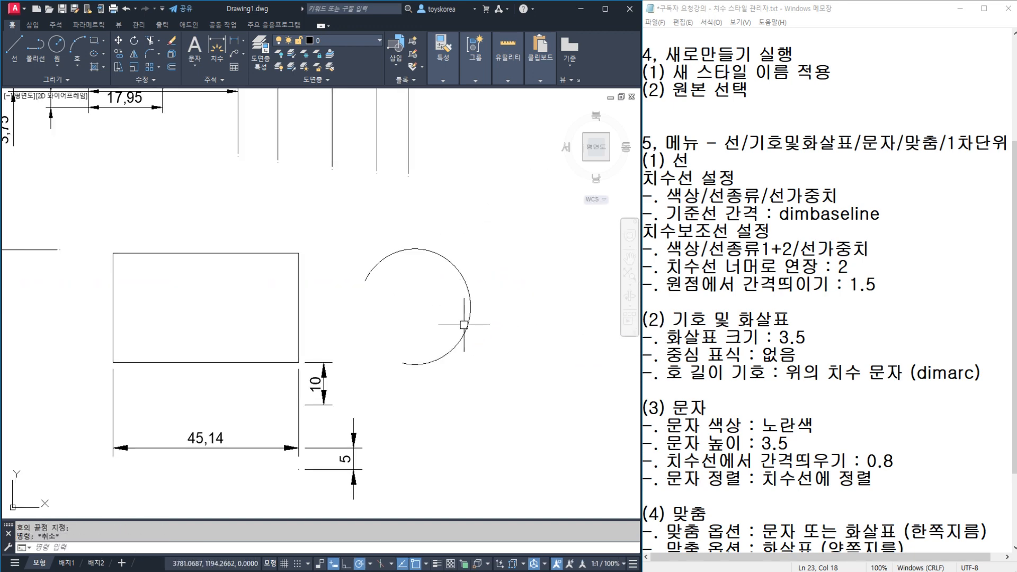
text(DA)
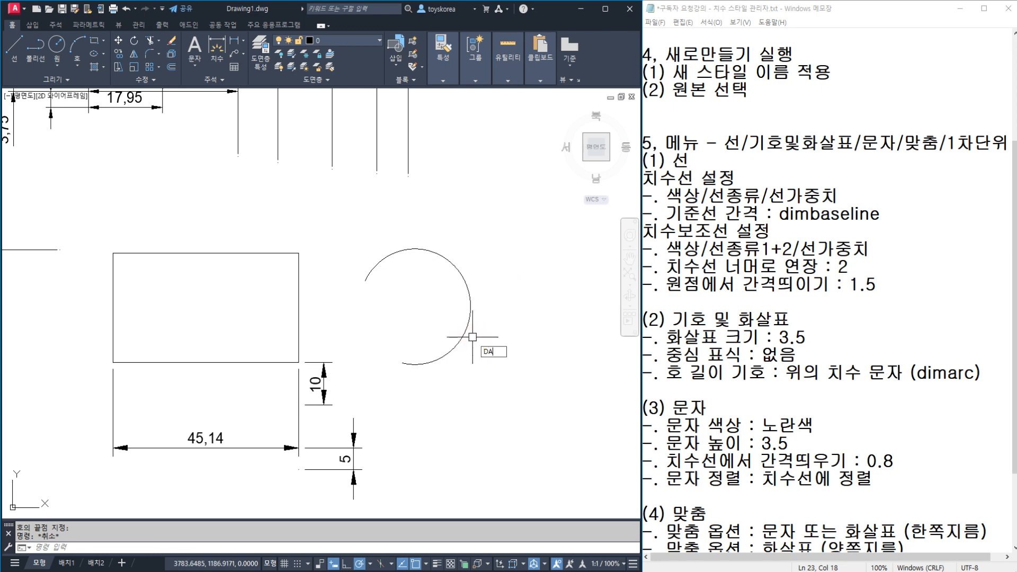
text(MARC)
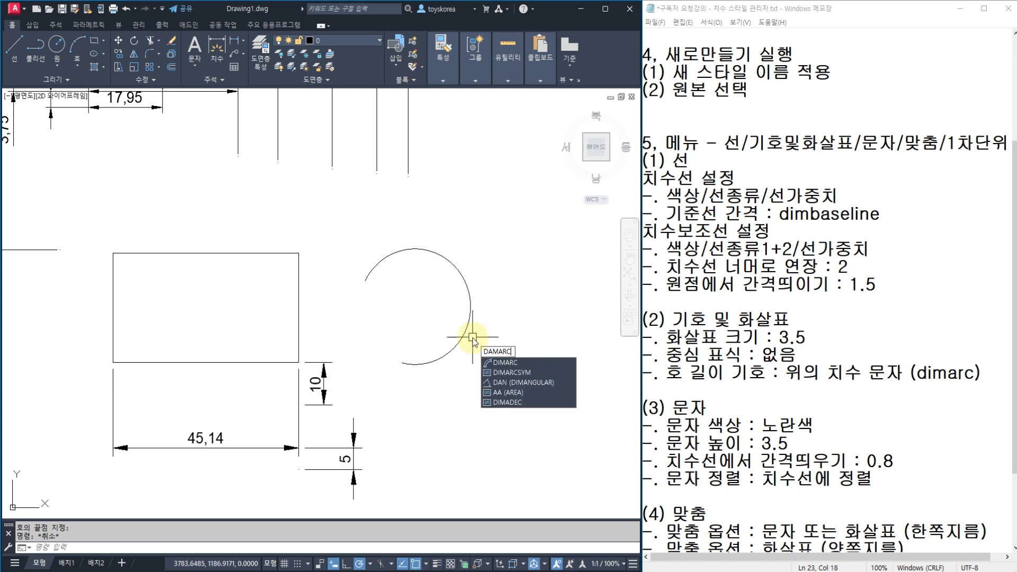
key(Return)
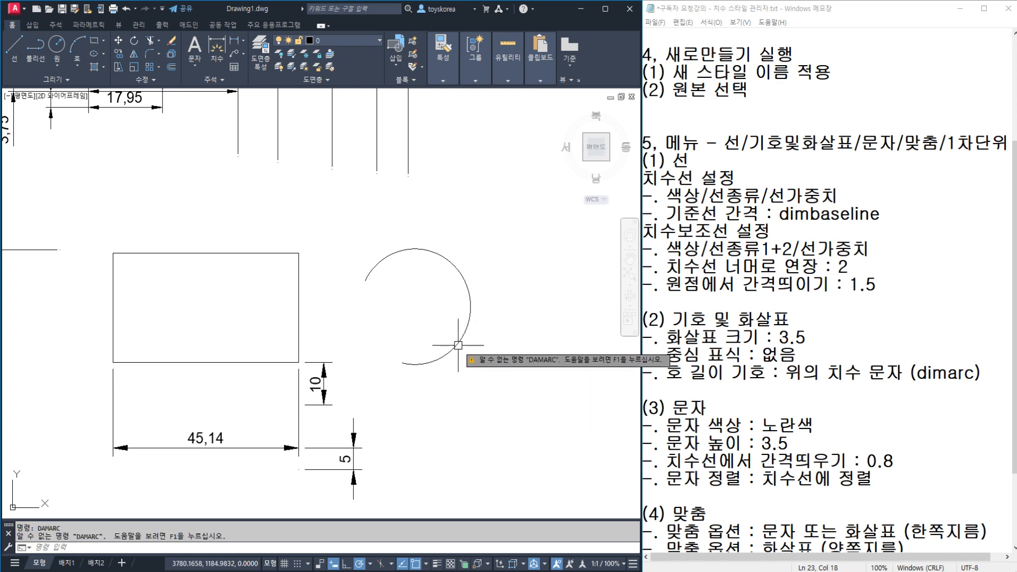
key(Escape)
Add an arc length dimension with DIMARC to the large arc, placing it outside the arc
click(458, 345)
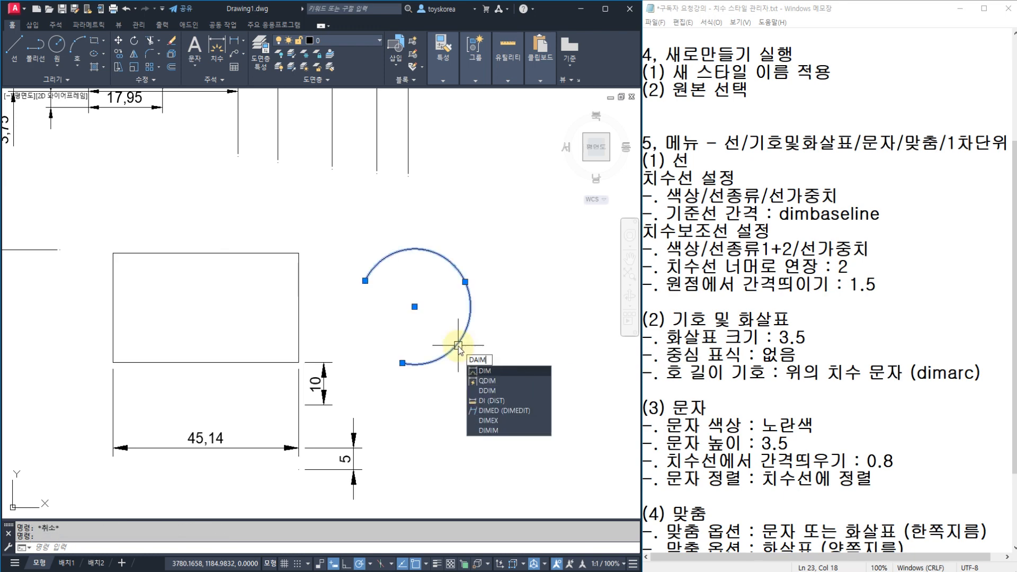
key(Escape)
text(DIM)
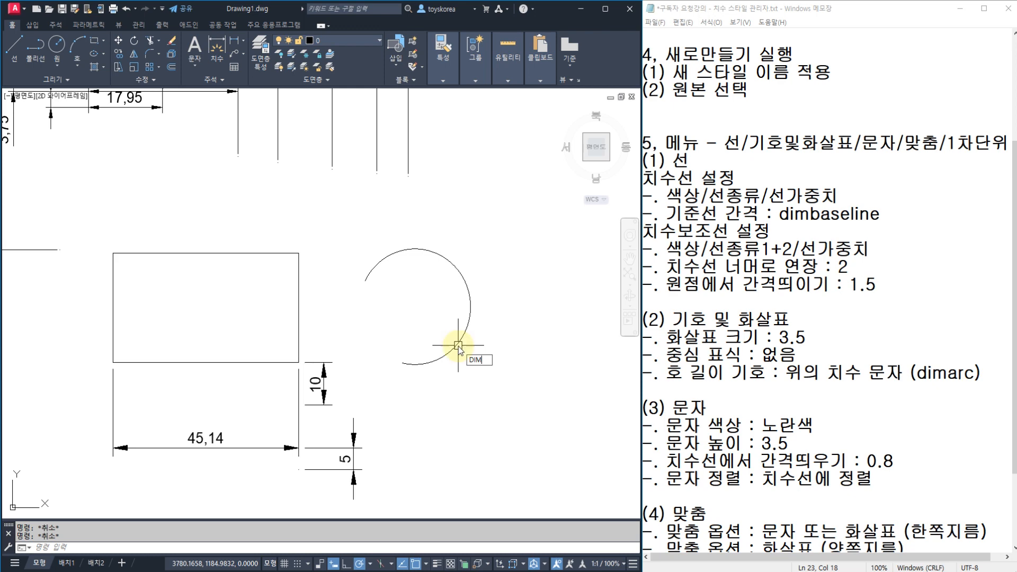
text(ARC)
key(Return)
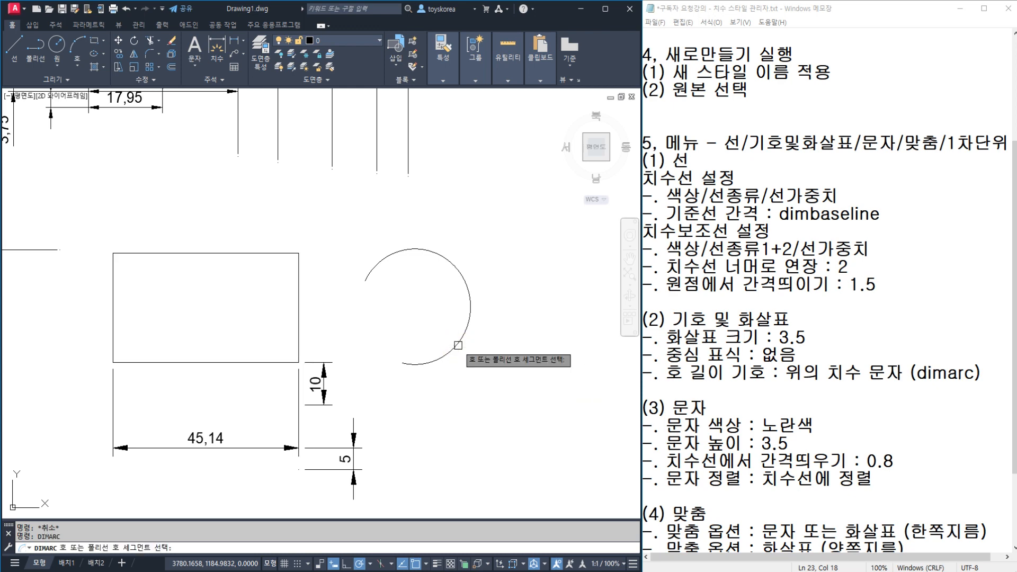
click(470, 302)
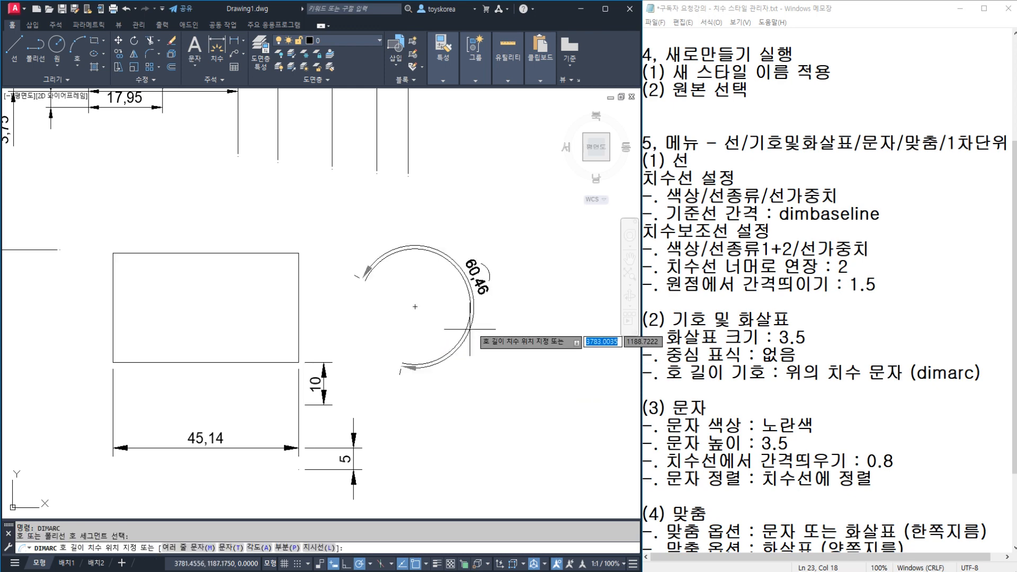
click(492, 288)
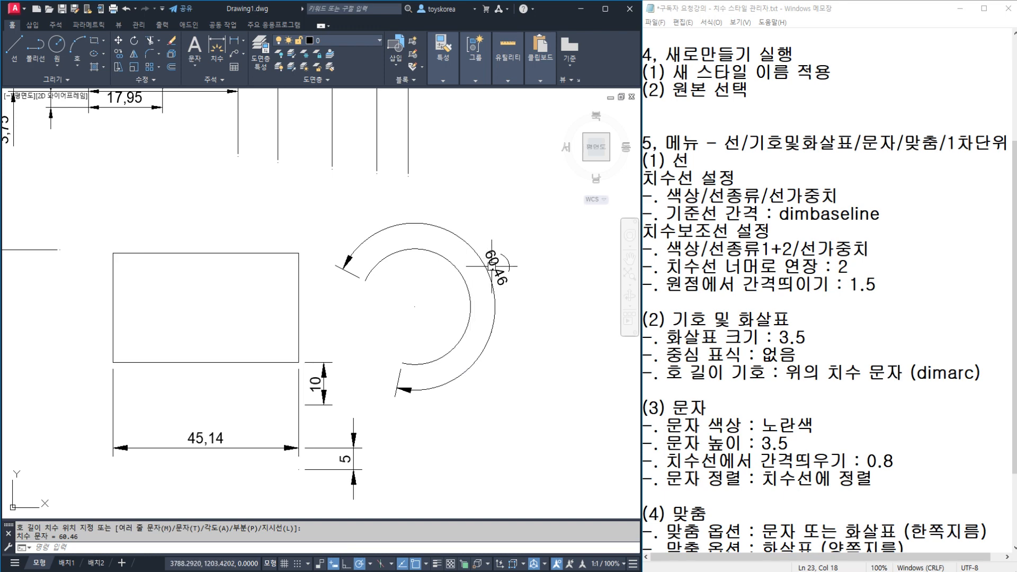
Examine the symbol's position above the new arc length dimension's text against the dimarc note line, using on-screen markings
scroll(503, 281, up, 5)
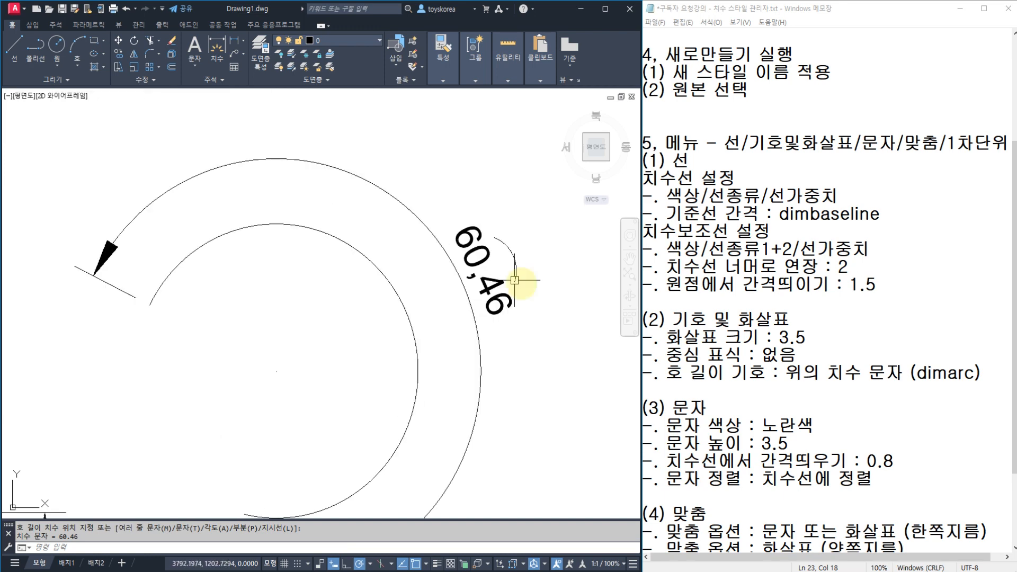
mouse_move(529, 293)
mouse_down()
mouse_move(505, 227)
mouse_move(535, 276)
mouse_up()
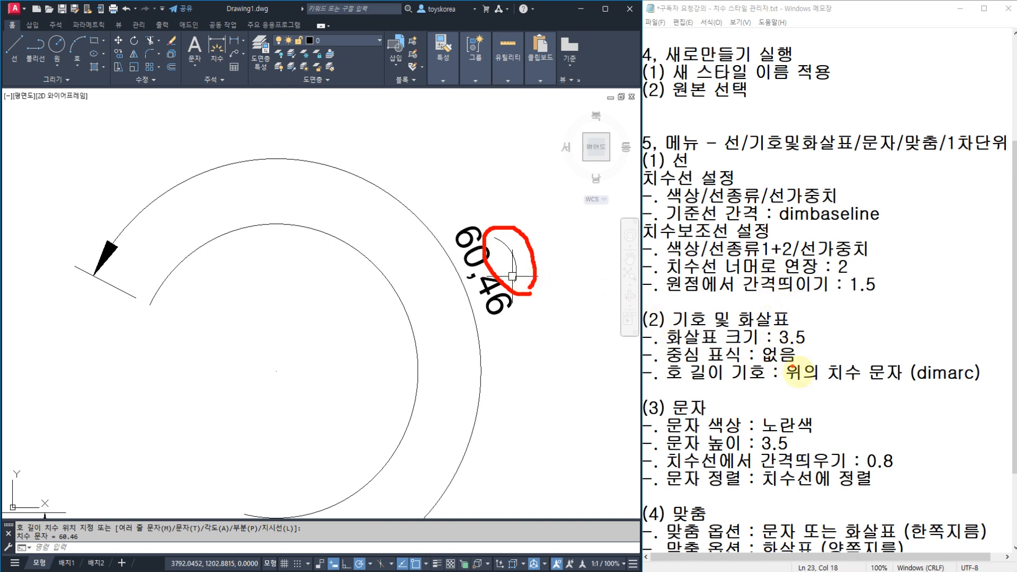
mouse_move(776, 378)
mouse_down()
mouse_move(805, 385)
mouse_move(783, 384)
mouse_up()
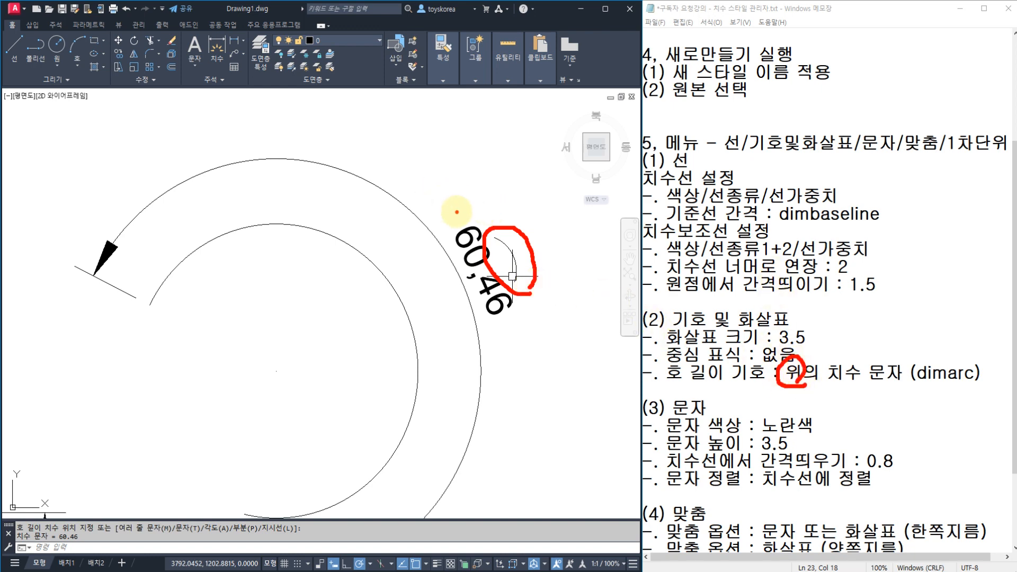
mouse_move(453, 190)
mouse_down()
mouse_move(456, 212)
mouse_move(433, 179)
mouse_up()
mouse_move(462, 177)
mouse_down()
mouse_move(425, 196)
mouse_move(458, 189)
mouse_up()
drag(513, 238, 540, 220)
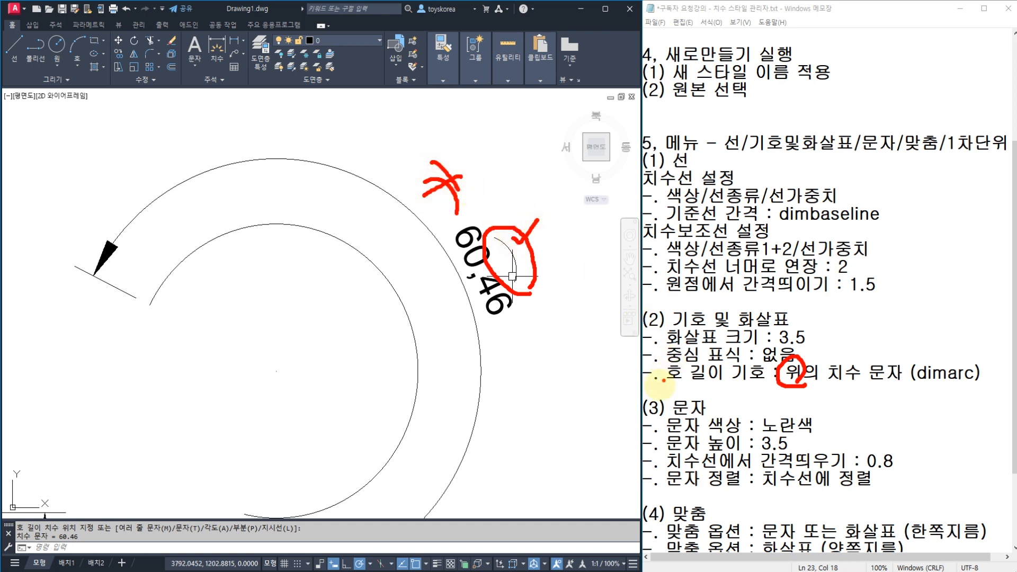
mouse_move(659, 370)
mouse_down()
mouse_move(644, 389)
mouse_move(638, 377)
mouse_up()
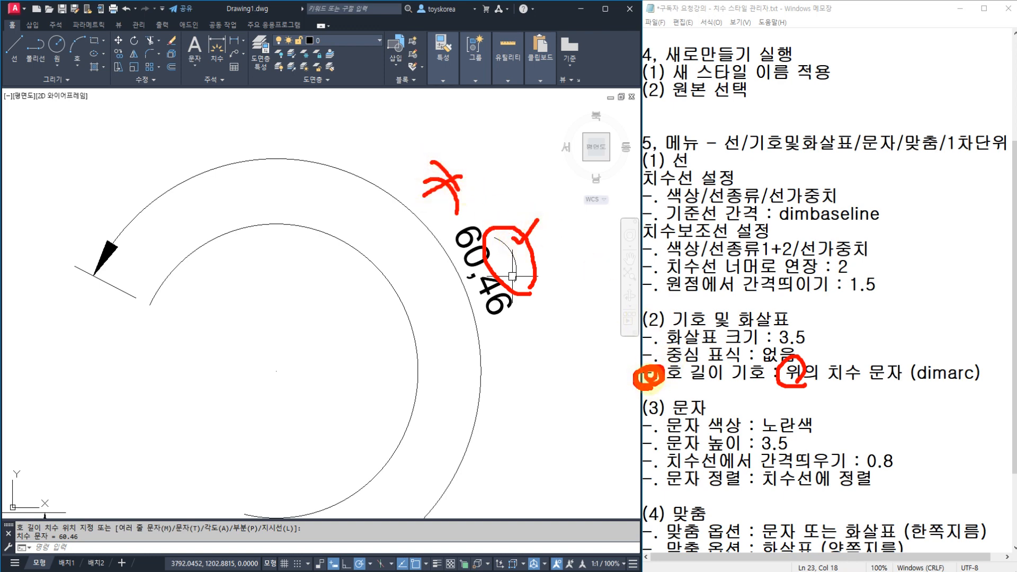
mouse_move(919, 393)
mouse_down()
mouse_move(979, 393)
mouse_move(977, 345)
mouse_move(921, 345)
mouse_move(918, 394)
mouse_up()
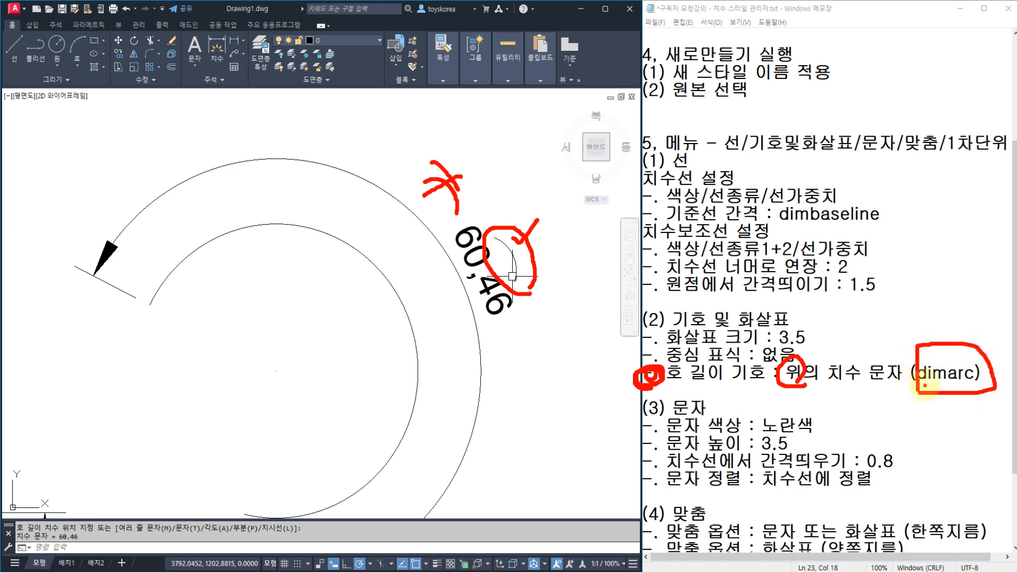
drag(936, 350, 959, 336)
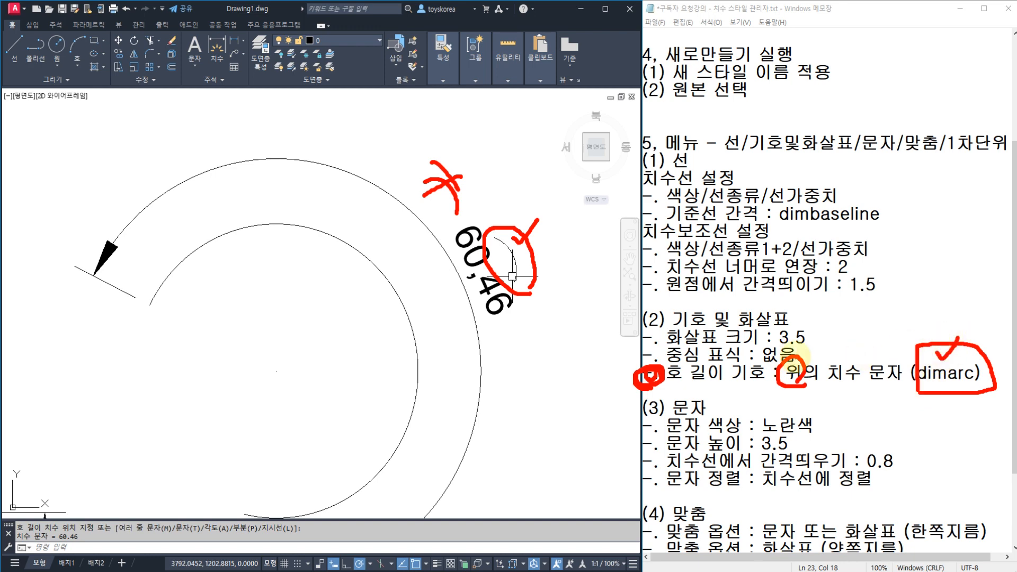
key(Escape)
scroll(401, 351, down, 2)
scroll(401, 351, down, 3)
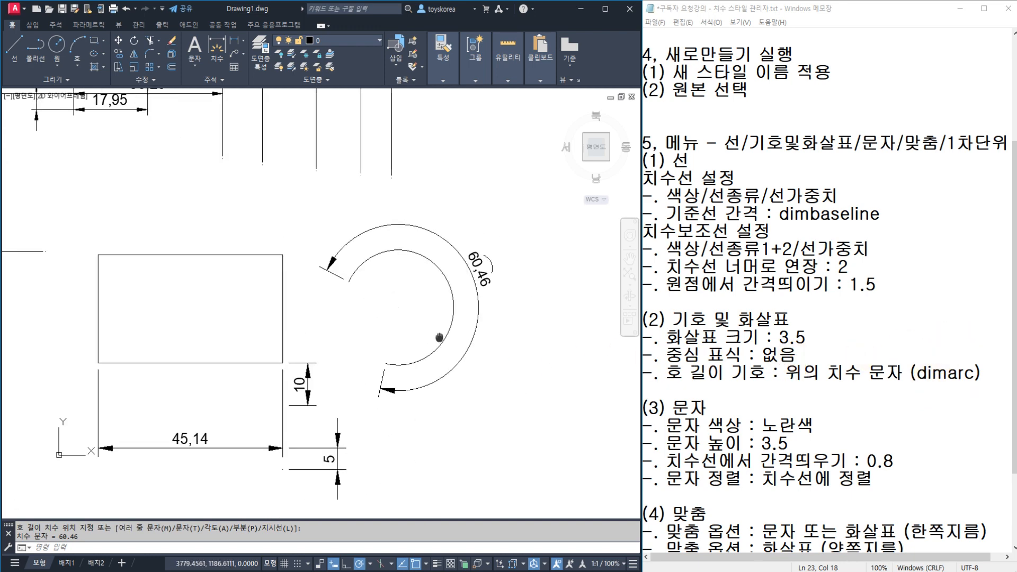
Open dimension style 1234 for modification and set its text color to yellow, following the text section of the notes
click(740, 402)
scroll(746, 401, down, 2)
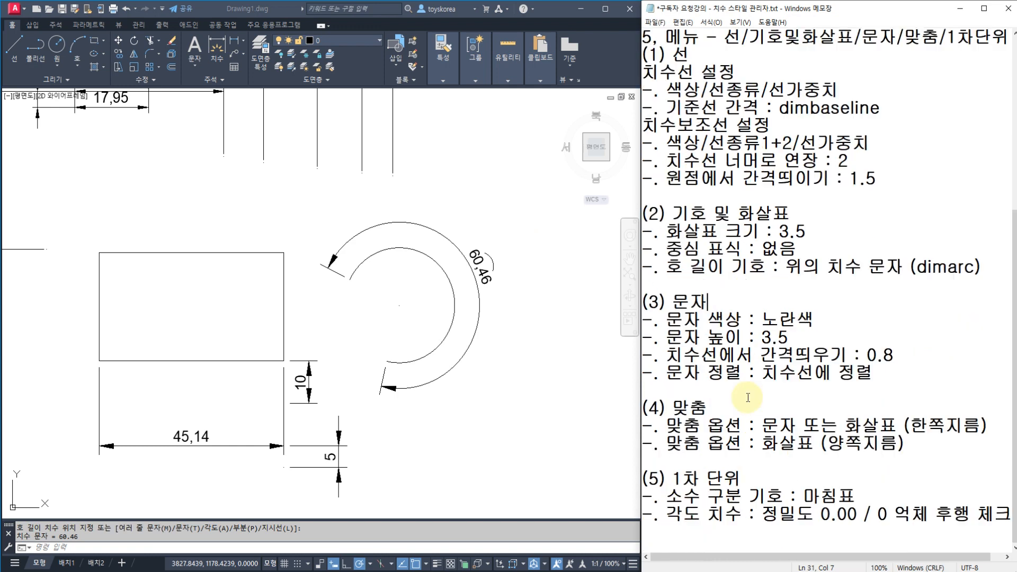
key(Escape)
key(Escape)
middle_drag(413, 391, 358, 359)
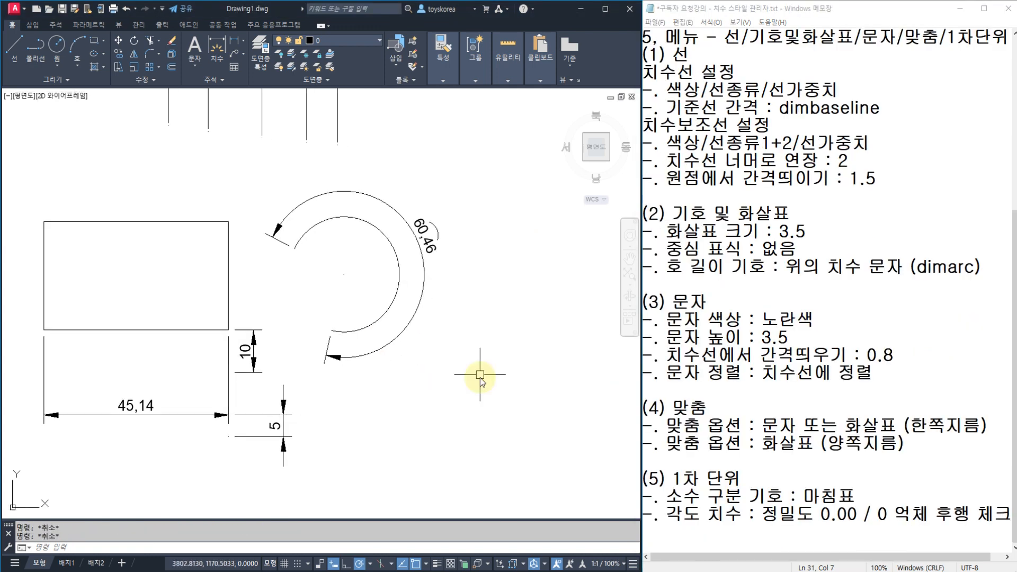
text(D)
key(Return)
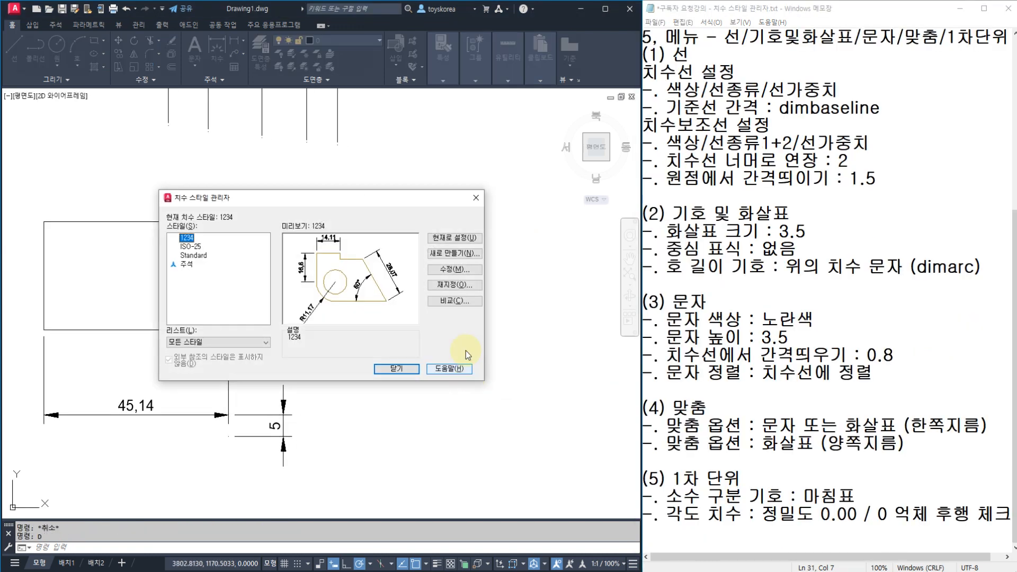
click(460, 270)
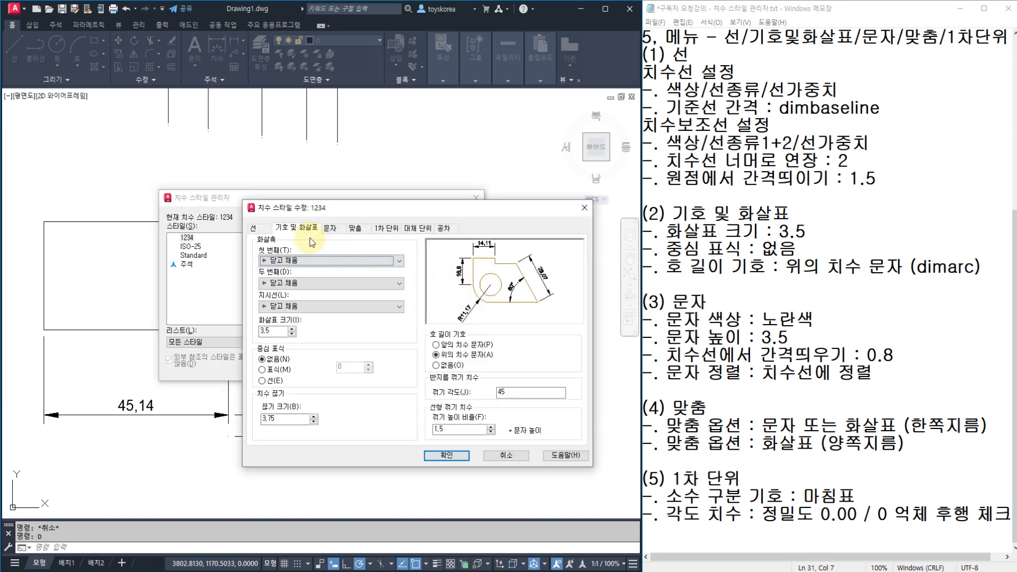
click(330, 228)
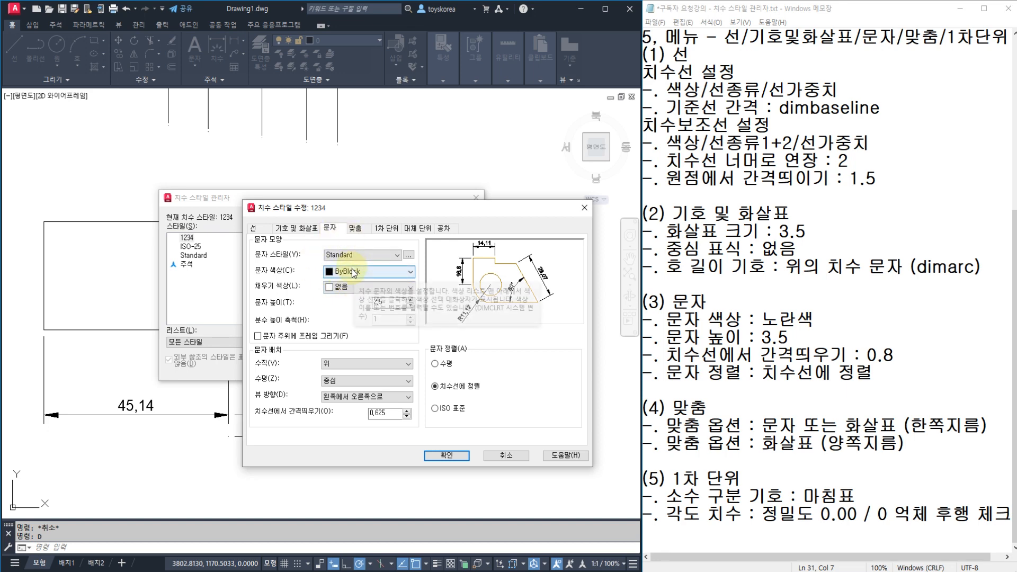
click(351, 272)
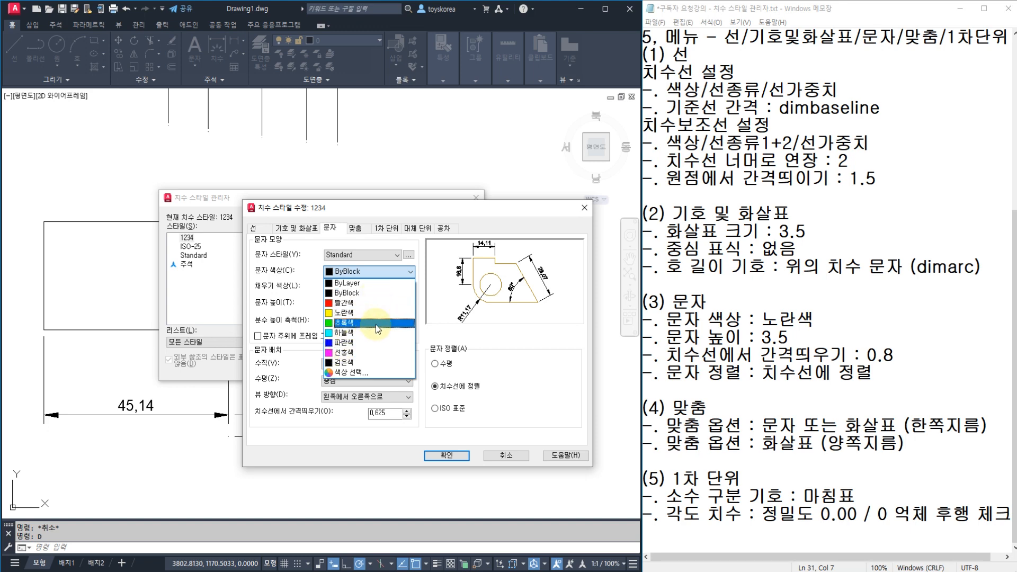
click(362, 315)
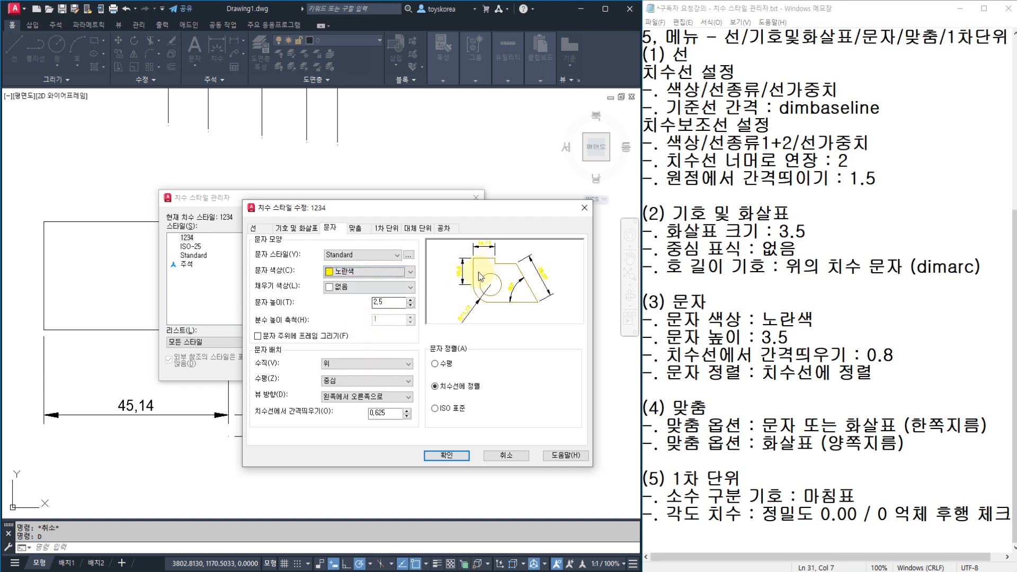
Set the dimension text color of style 1234 to ByLayer and the text height to 3.5
click(383, 271)
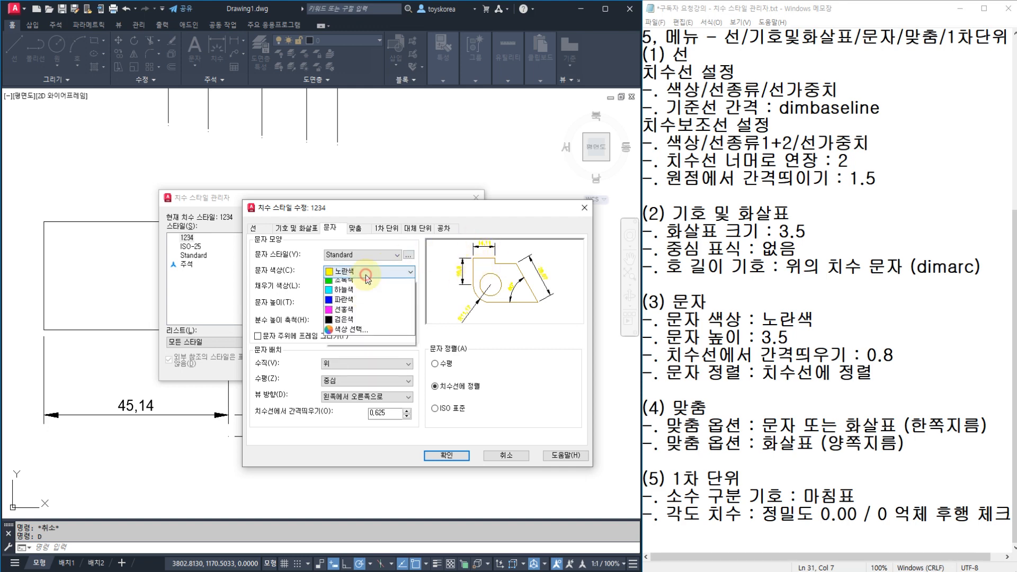
click(350, 284)
double_click(387, 302)
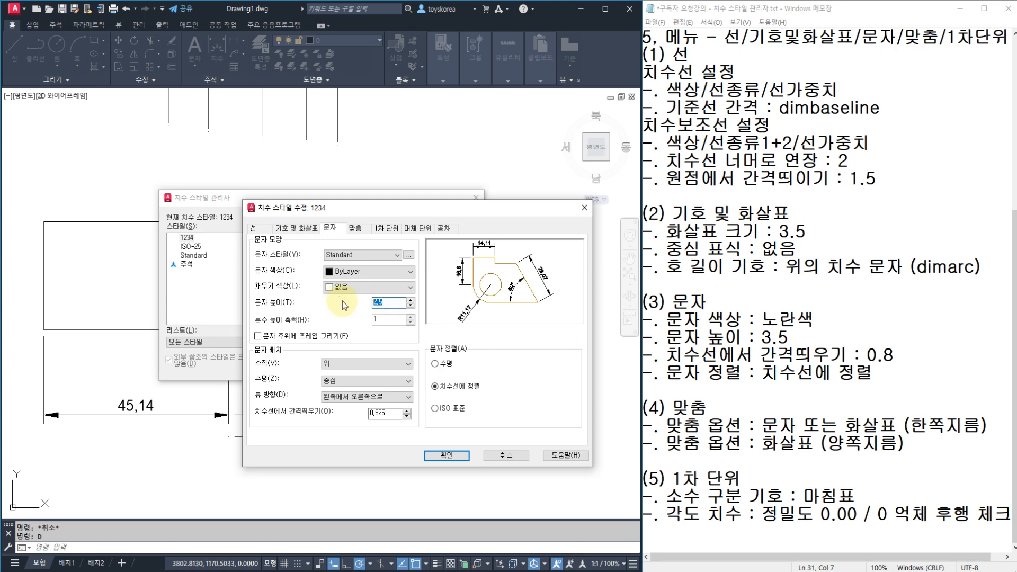
text(3,)
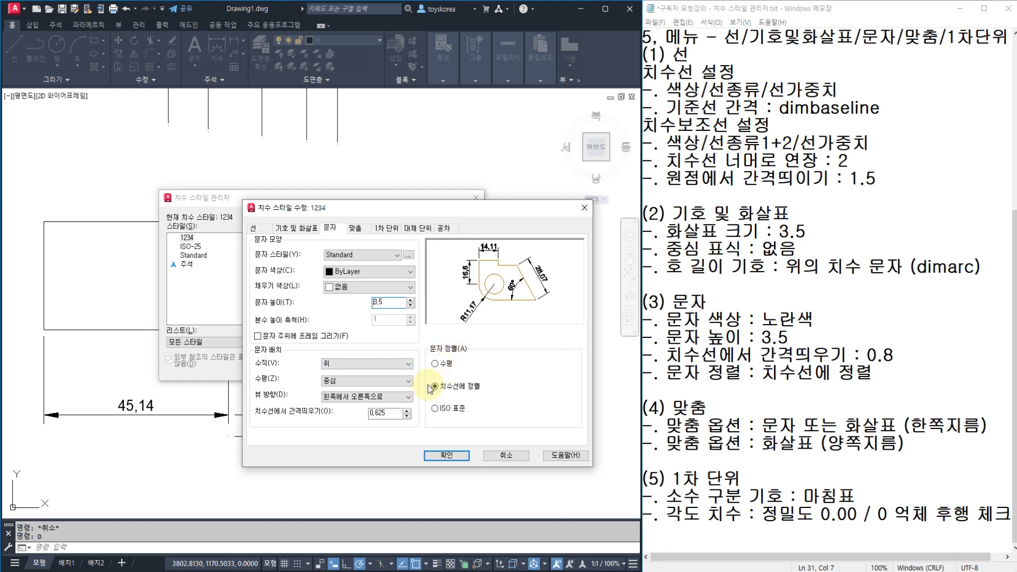
Compare horizontal text alignment with alignment to the dimension line in the preview, ending on the dimension line option
click(434, 365)
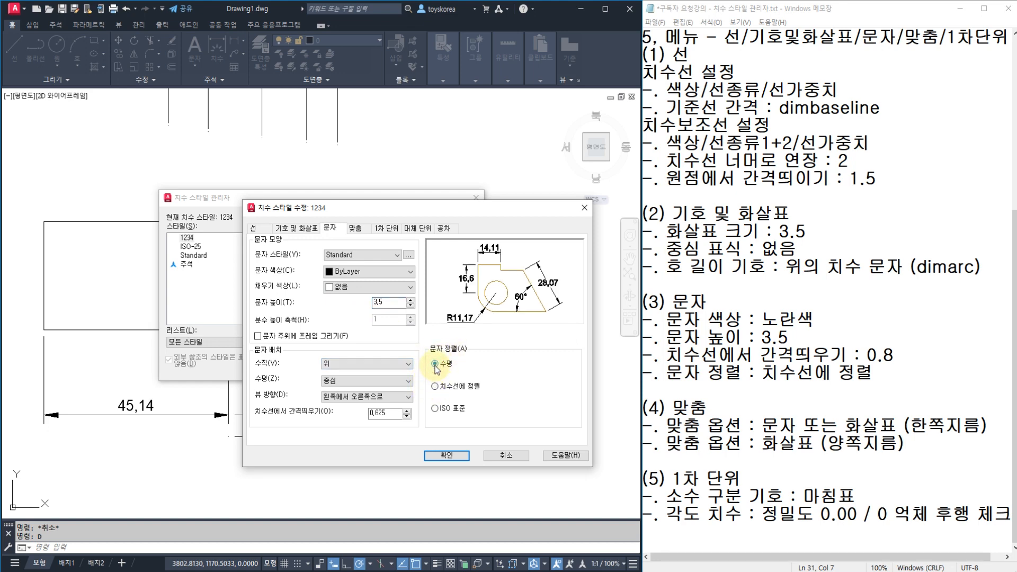
click(435, 388)
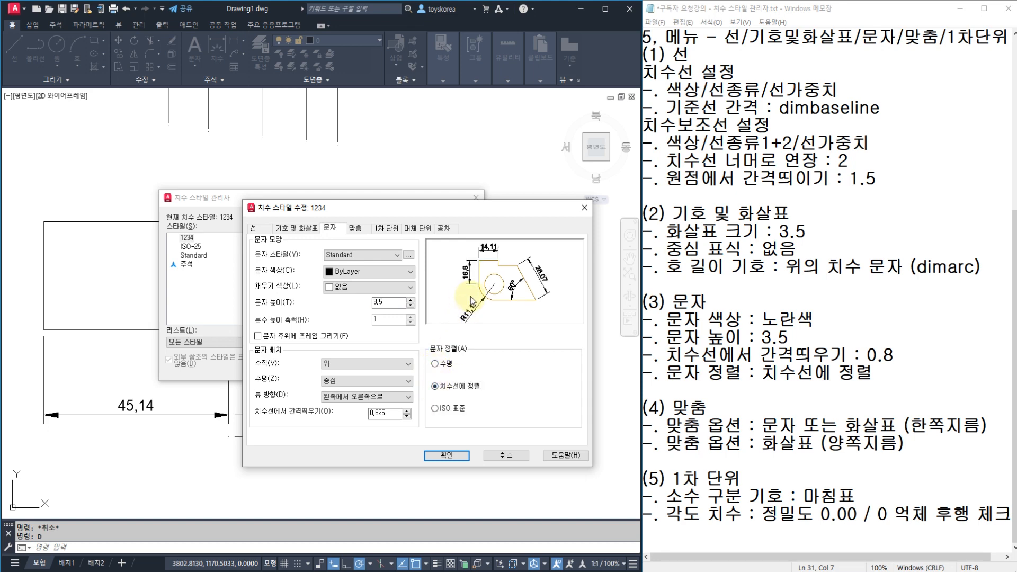
click(435, 364)
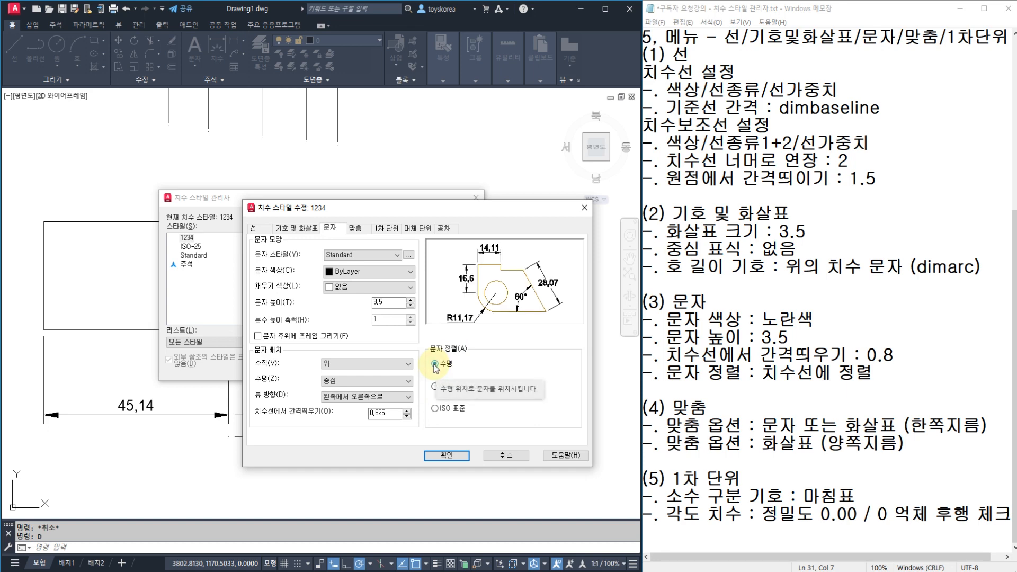
click(435, 386)
click(434, 364)
click(435, 386)
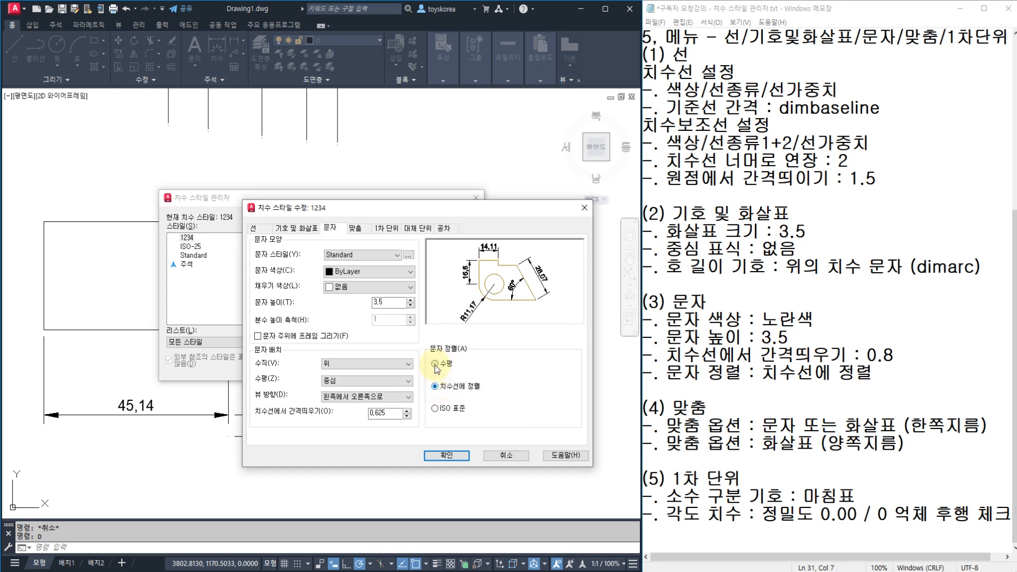
click(435, 364)
click(435, 386)
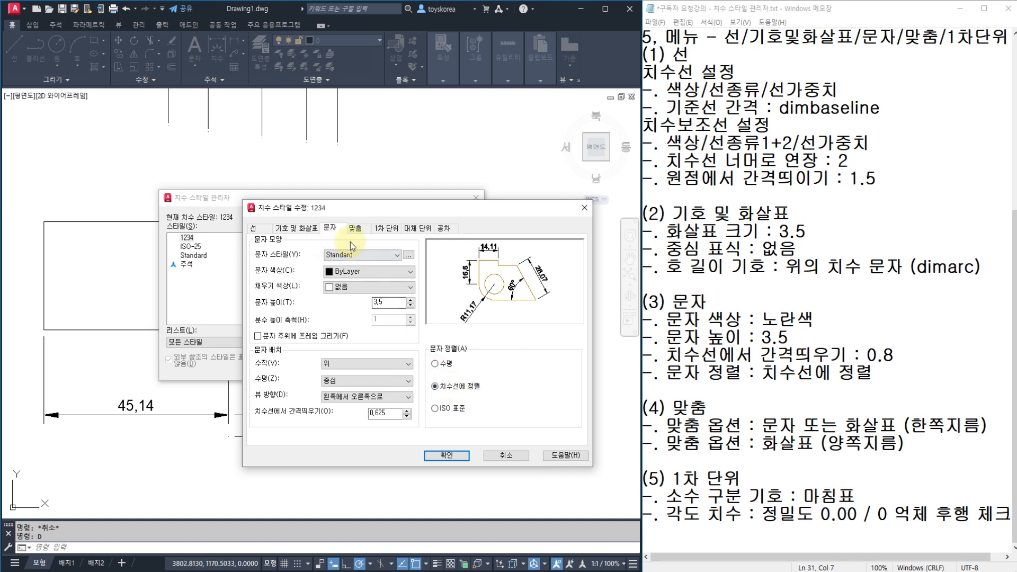
Review the fit options of style 1234 beside the notes, save the style changes and close the style manager
click(358, 230)
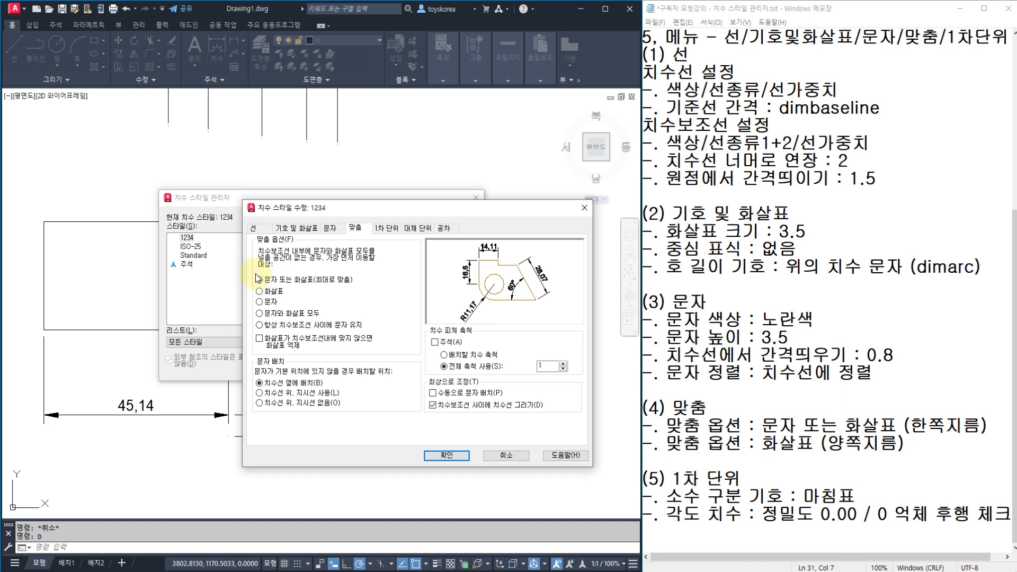
click(446, 456)
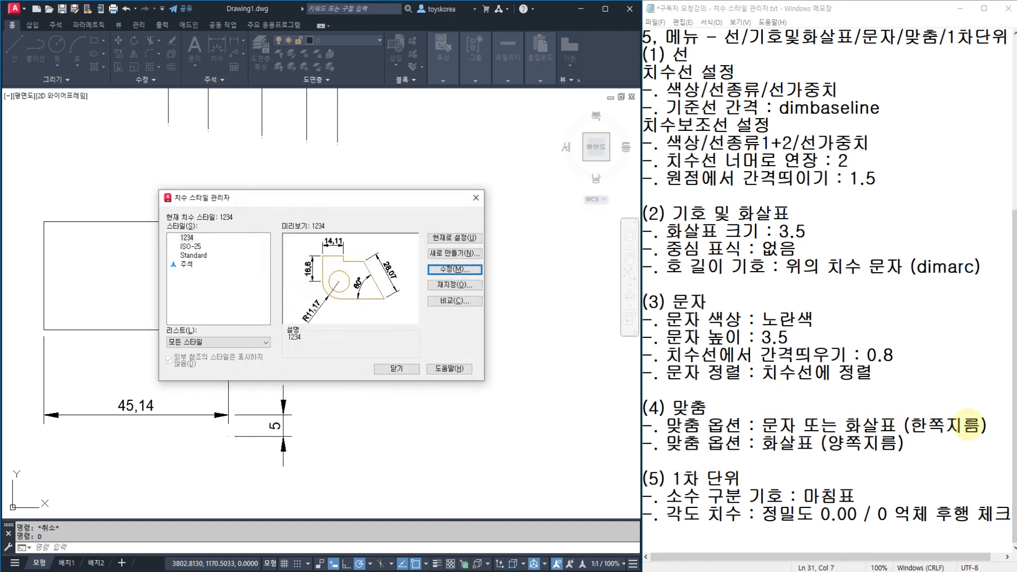
drag(965, 424, 917, 422)
click(818, 424)
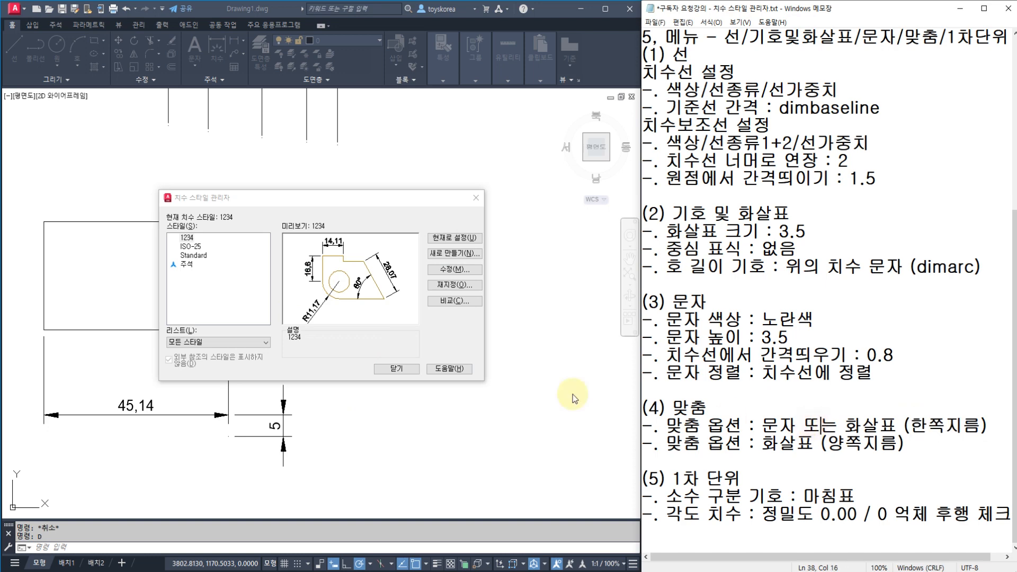
click(396, 368)
Draw a circle about 32 units in diameter below and to the right of the dimensioned arc
middle_drag(445, 339, 399, 325)
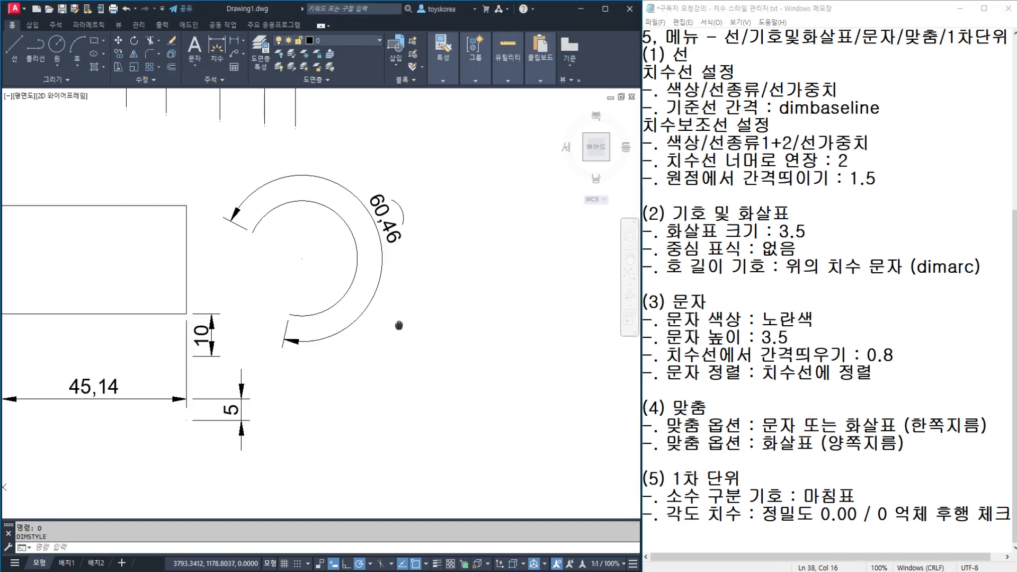
scroll(398, 325, down, 2)
text(c)
key(Return)
click(437, 398)
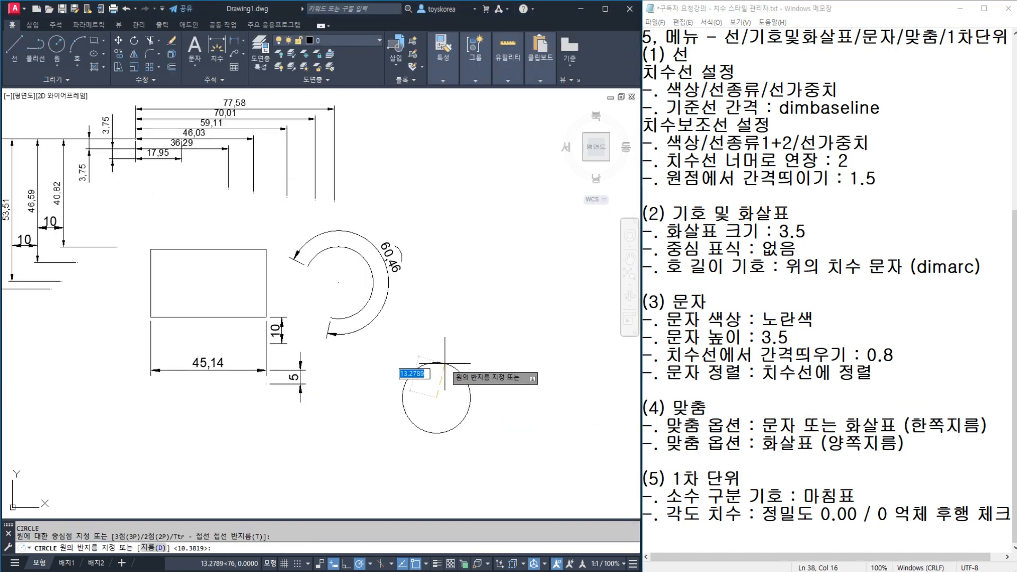
click(445, 357)
key(Escape)
key(Escape)
Add two diameter dimensions to the circle, one with its text inside and one with its text outside at the lower right
text(DDI)
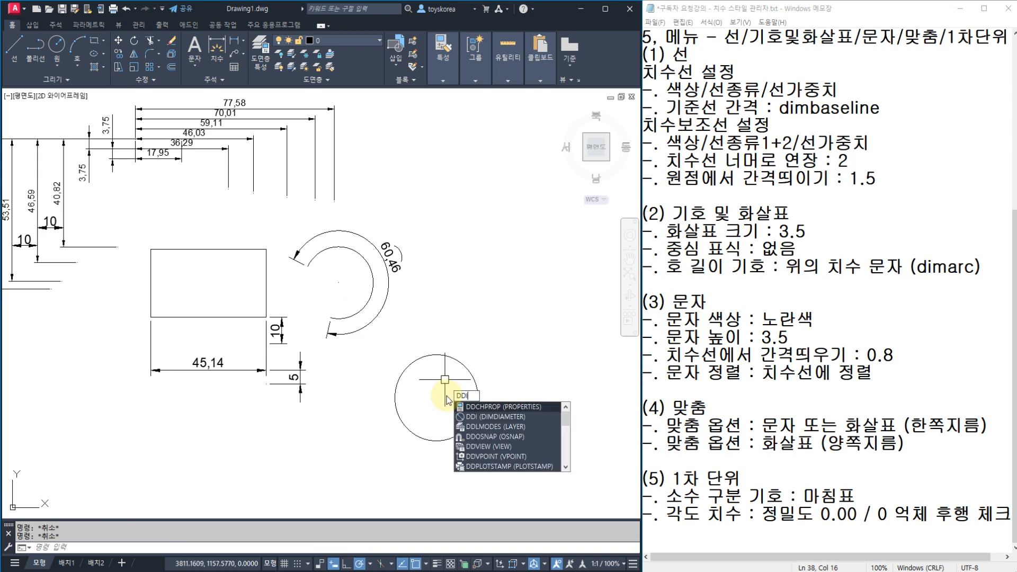
key(Return)
click(462, 367)
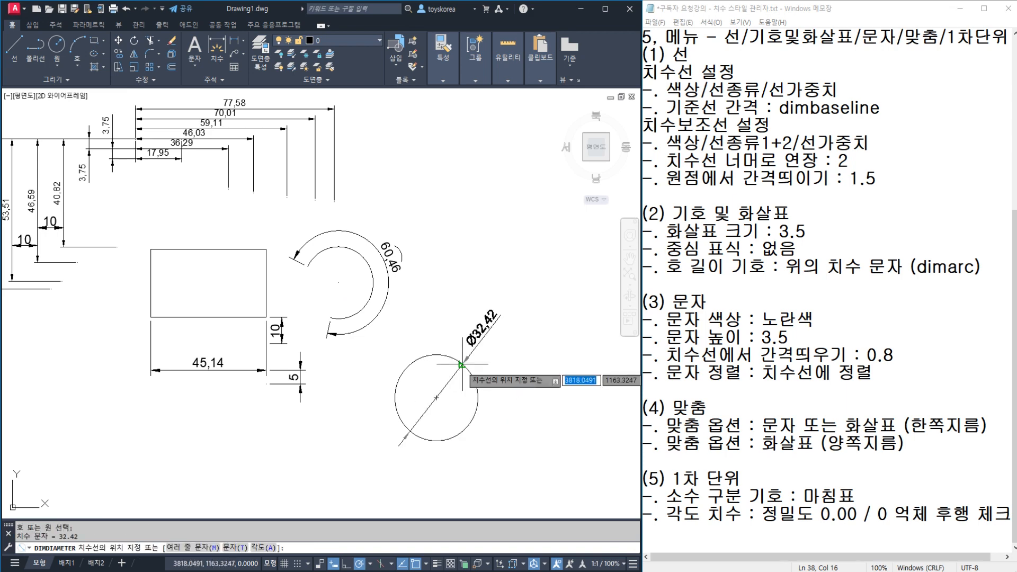
click(456, 388)
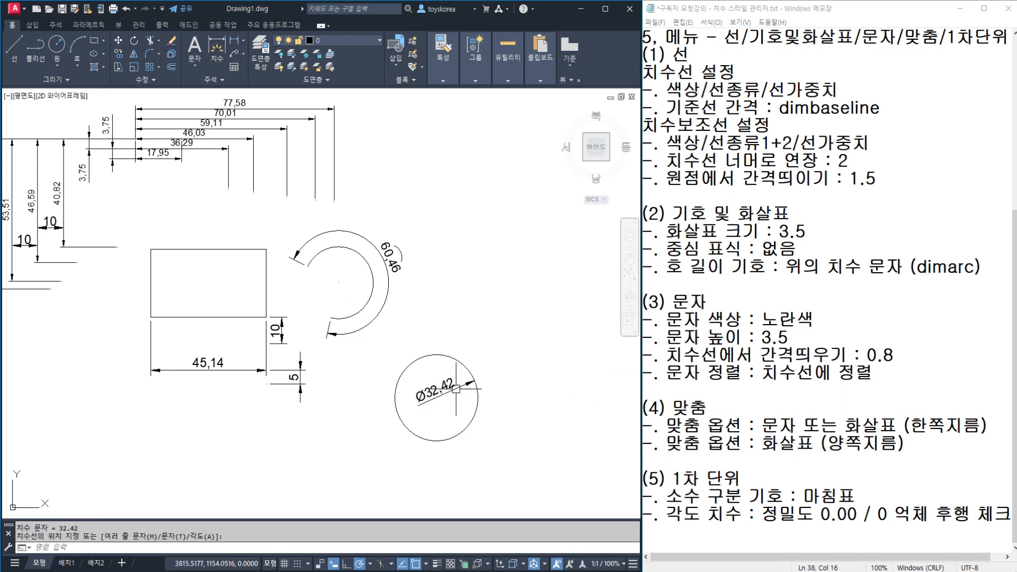
key(Return)
click(464, 427)
click(490, 441)
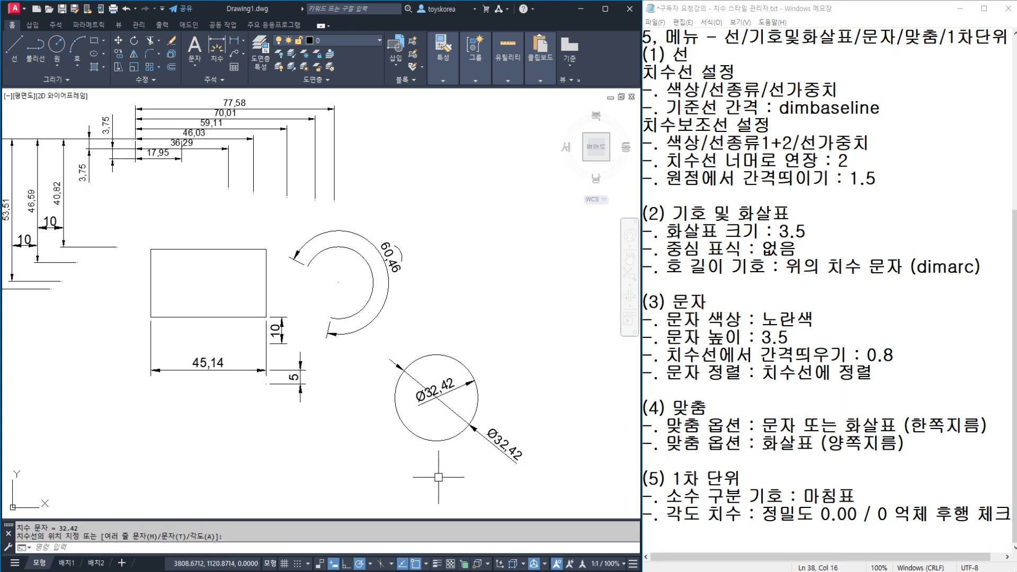
Draw a second, slightly larger circle below and to the left of the dimensioned circle
middle_drag(439, 477, 493, 348)
text(c)
key(Return)
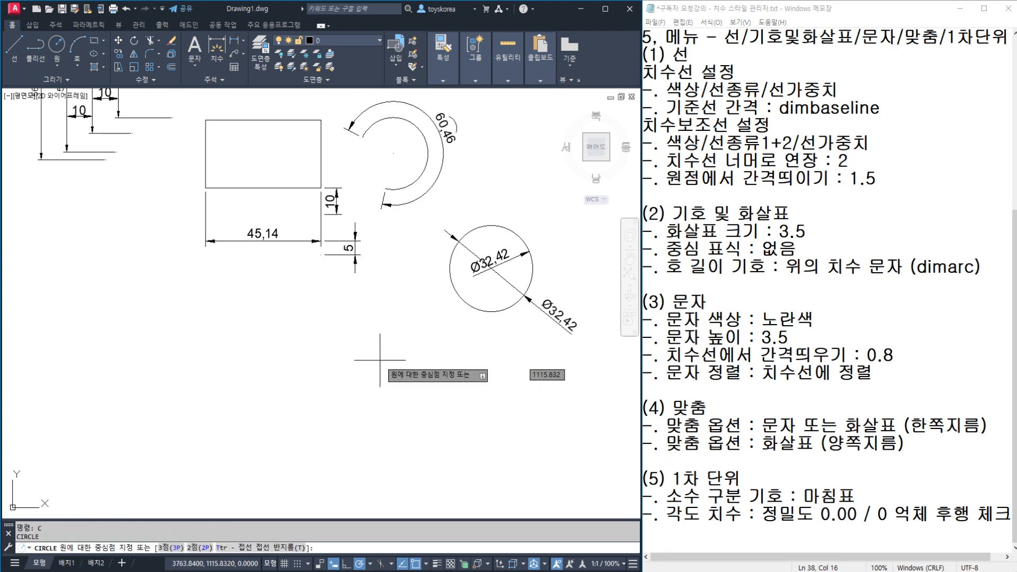
click(380, 360)
click(345, 325)
key(Escape)
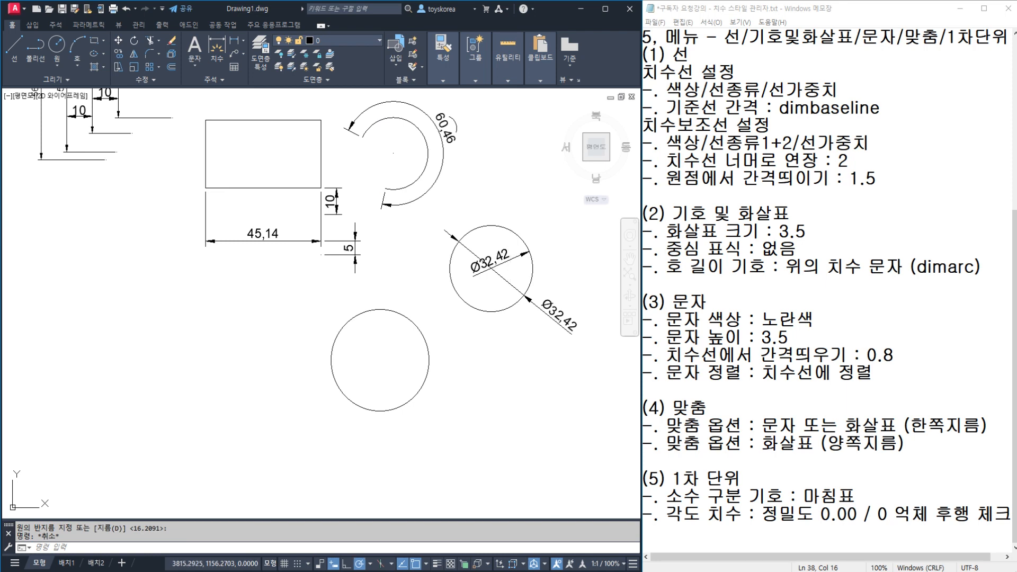
Examine the inner diameter dimension's arrowheads against the text-or-arrows fit option in the notes
click(498, 264)
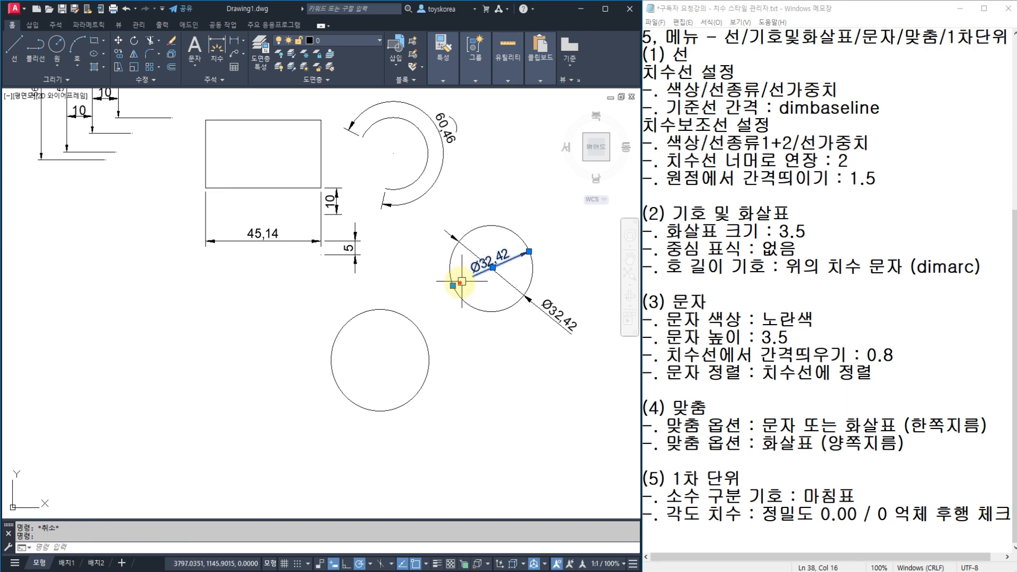
drag(455, 288, 474, 276)
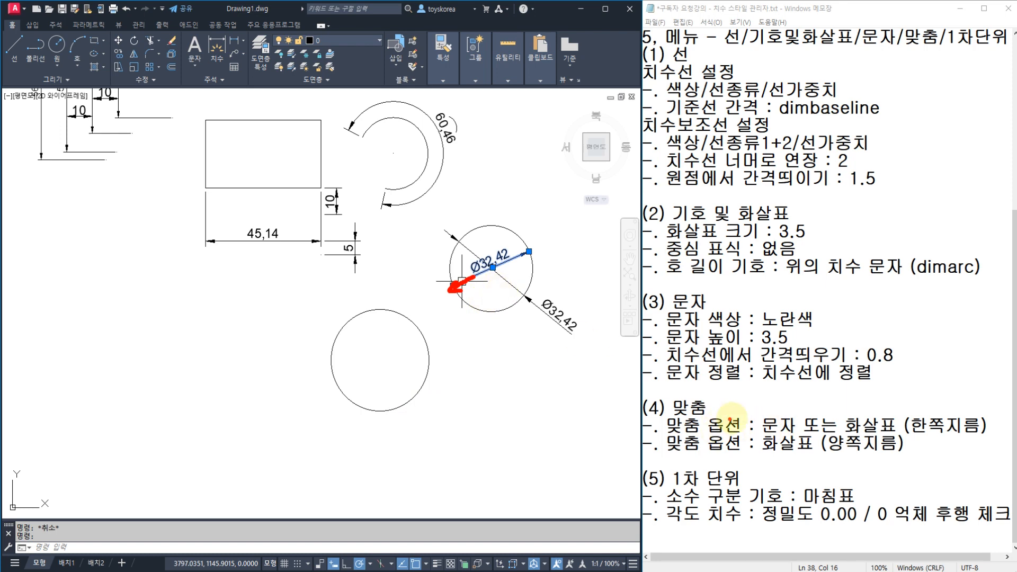
mouse_move(745, 407)
mouse_down()
mouse_move(753, 427)
mouse_move(894, 432)
mouse_move(948, 395)
mouse_move(985, 427)
mouse_move(924, 435)
mouse_up()
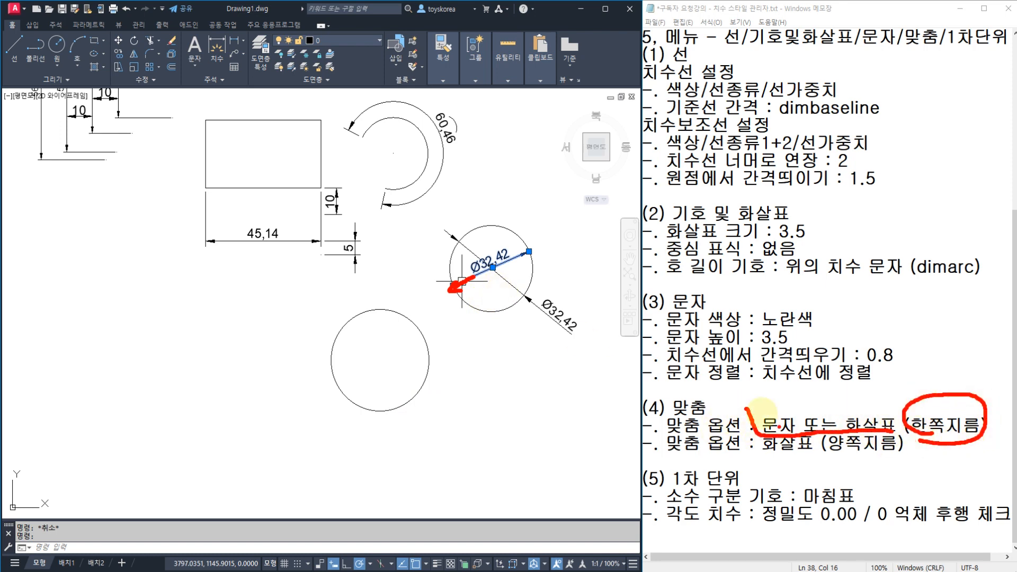
key(Escape)
key(Escape)
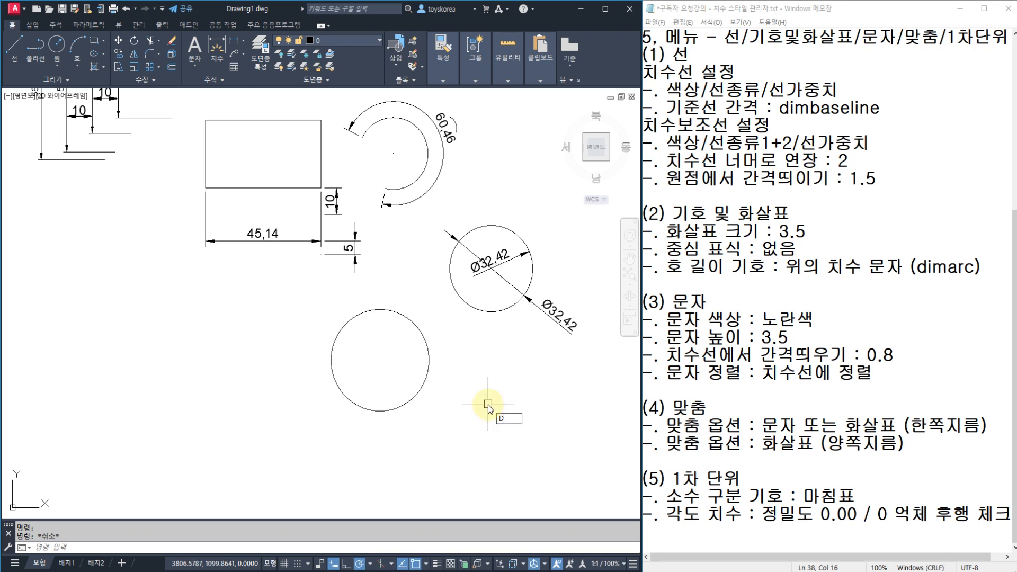
Set the fit option of style 1234 to arrows and close the style manager
text(d)
key(Return)
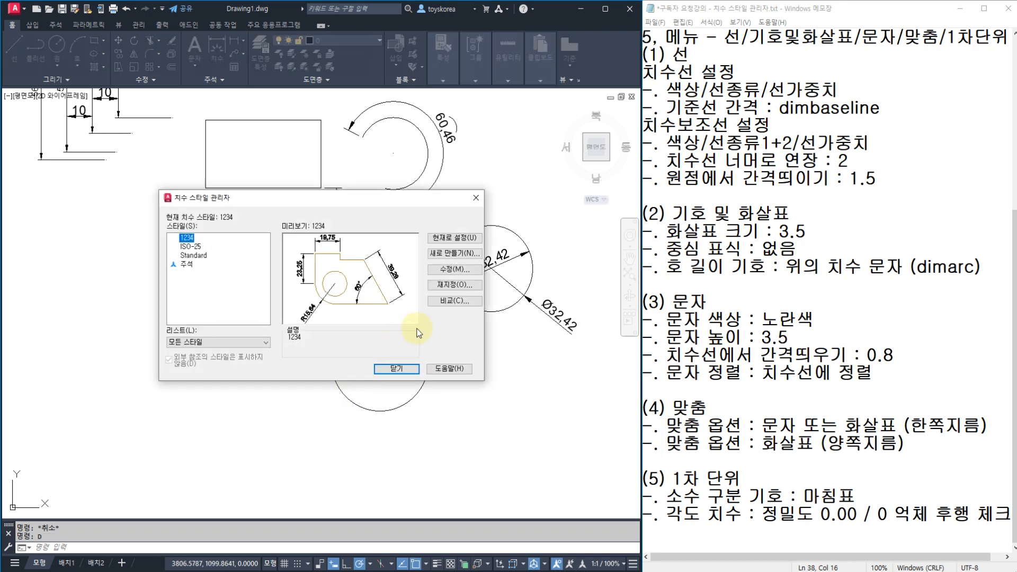
click(448, 270)
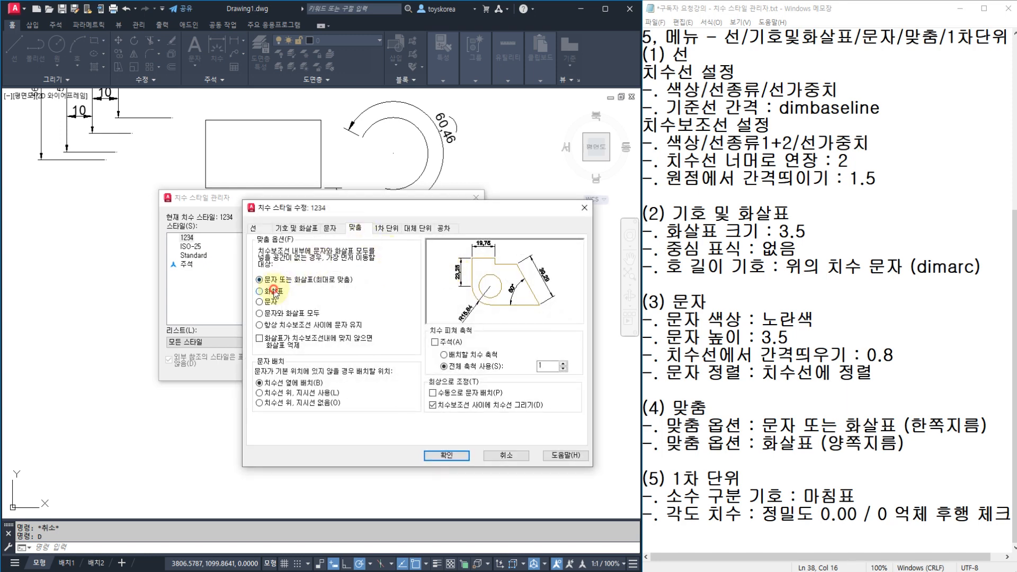
click(447, 455)
click(398, 369)
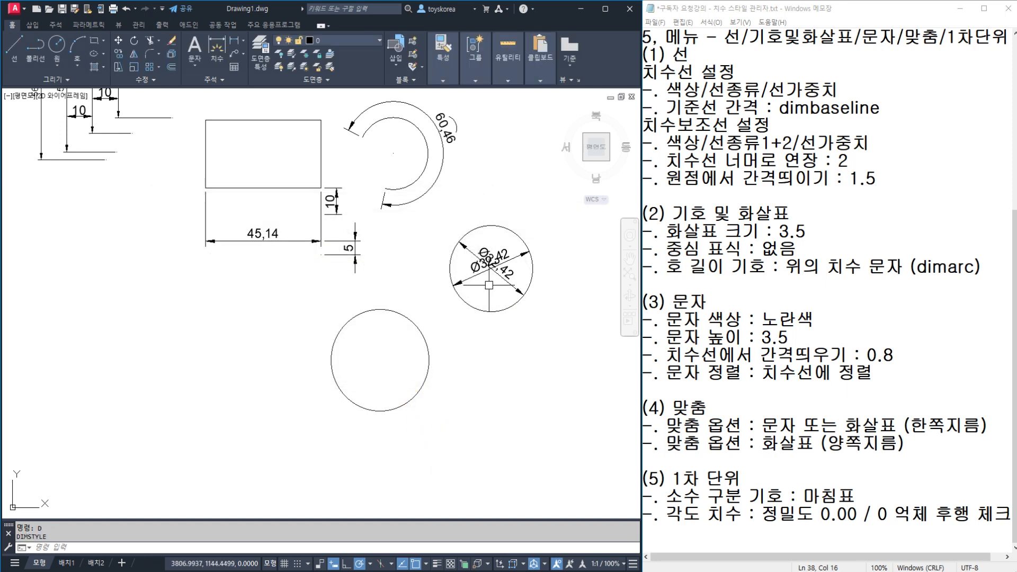
Move the text of the second diameter dimension outside the circle to the upper left
scroll(476, 254, up, 3)
click(483, 239)
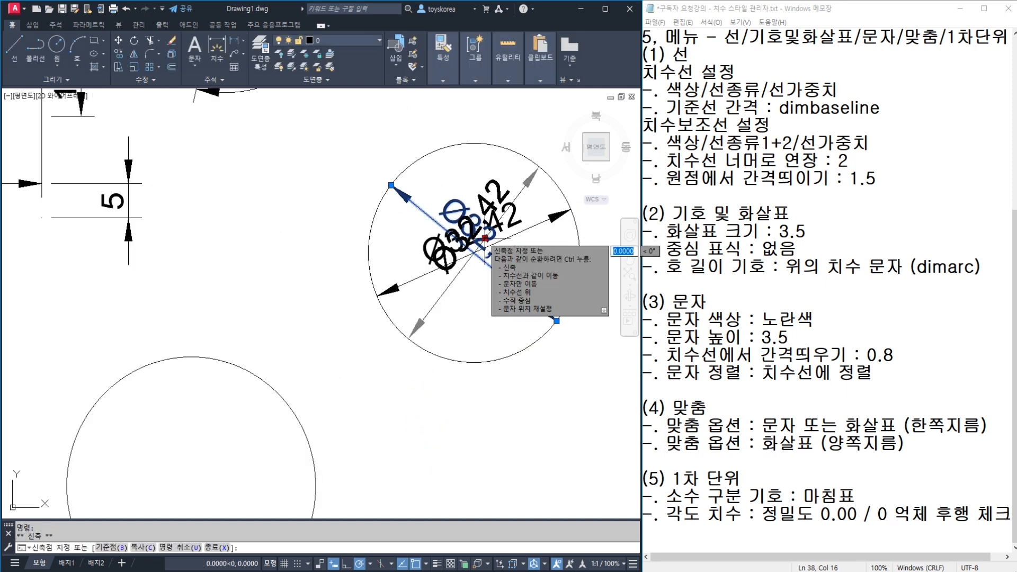
click(484, 239)
key(Escape)
key(Escape)
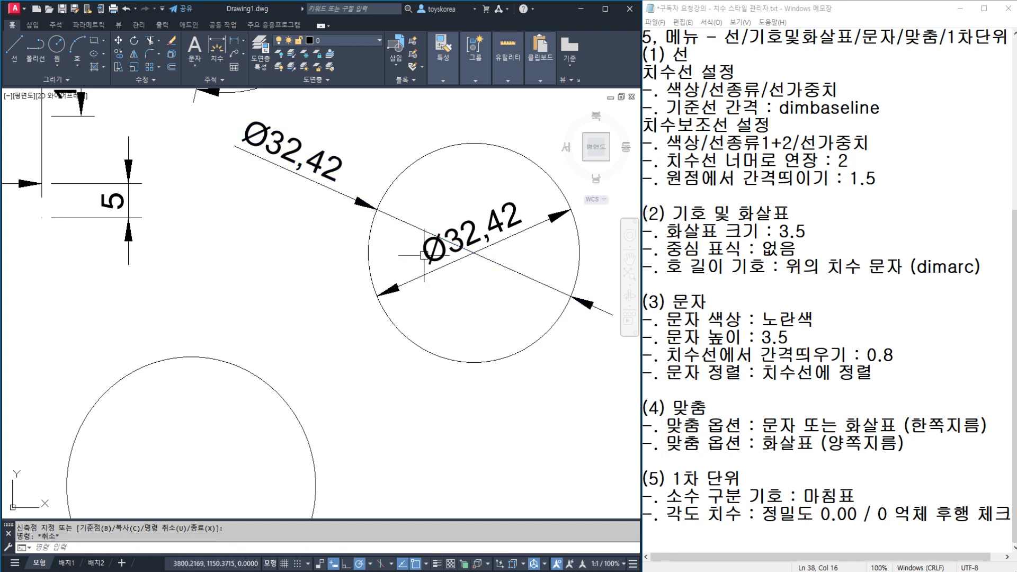
Examine the inner diameter dimension's arrowheads against the arrows fit option in the notes
mouse_move(407, 302)
mouse_down()
mouse_move(379, 245)
mouse_move(415, 323)
mouse_up()
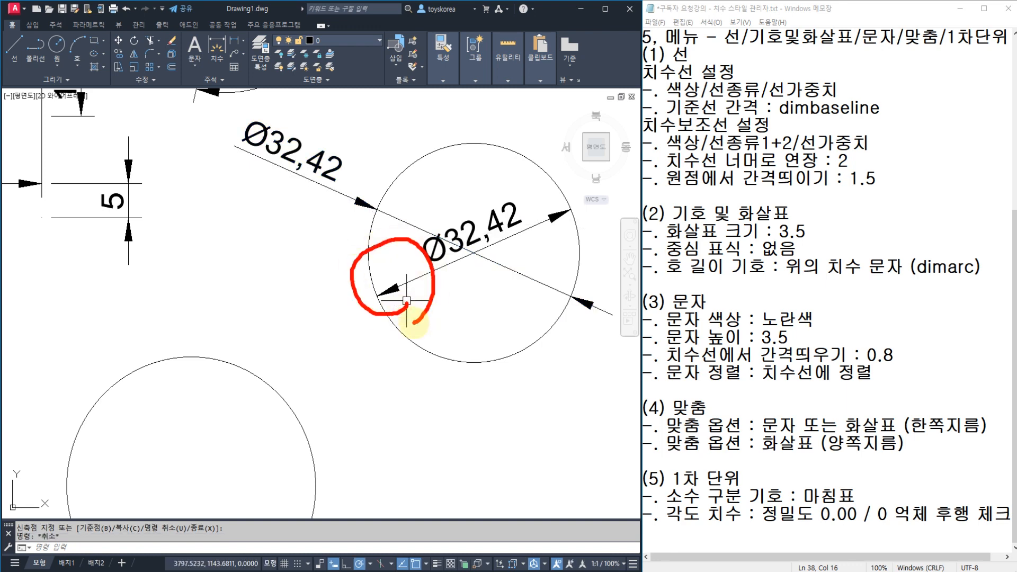
mouse_move(756, 456)
mouse_down()
mouse_move(874, 454)
mouse_move(902, 442)
mouse_move(772, 433)
mouse_move(760, 452)
mouse_up()
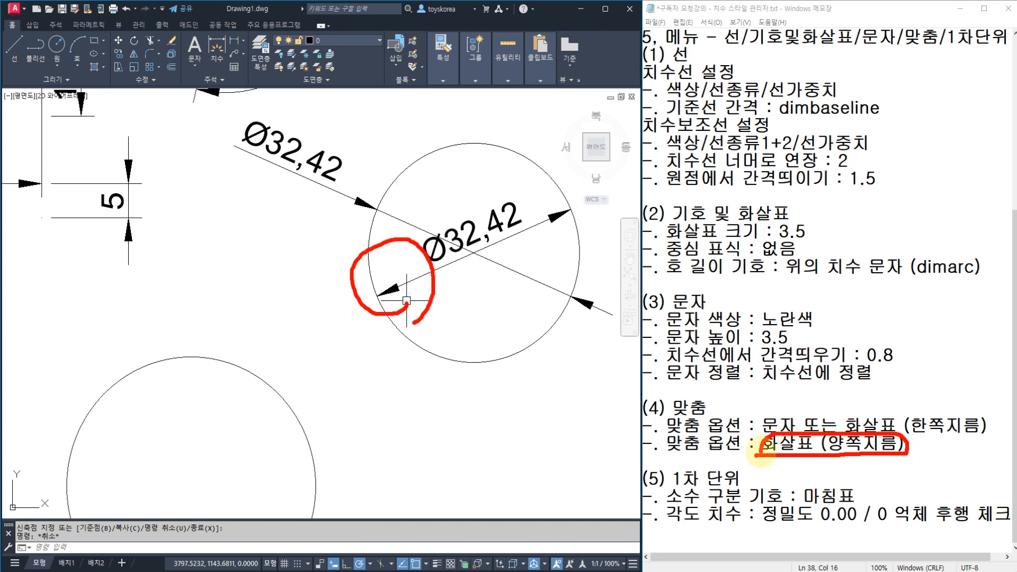
key(Escape)
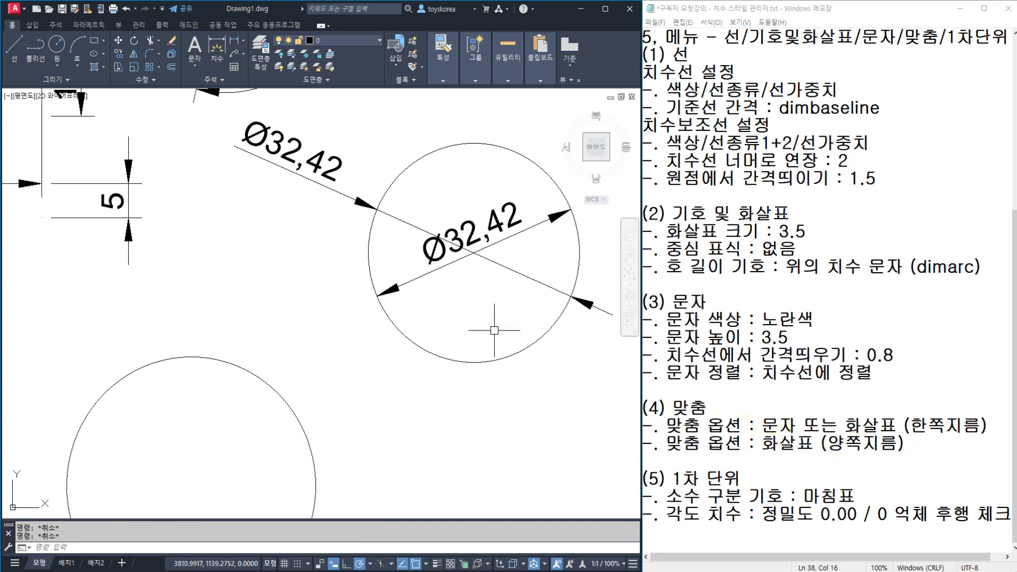
scroll(496, 341, down, 2)
middle_drag(492, 371, 458, 368)
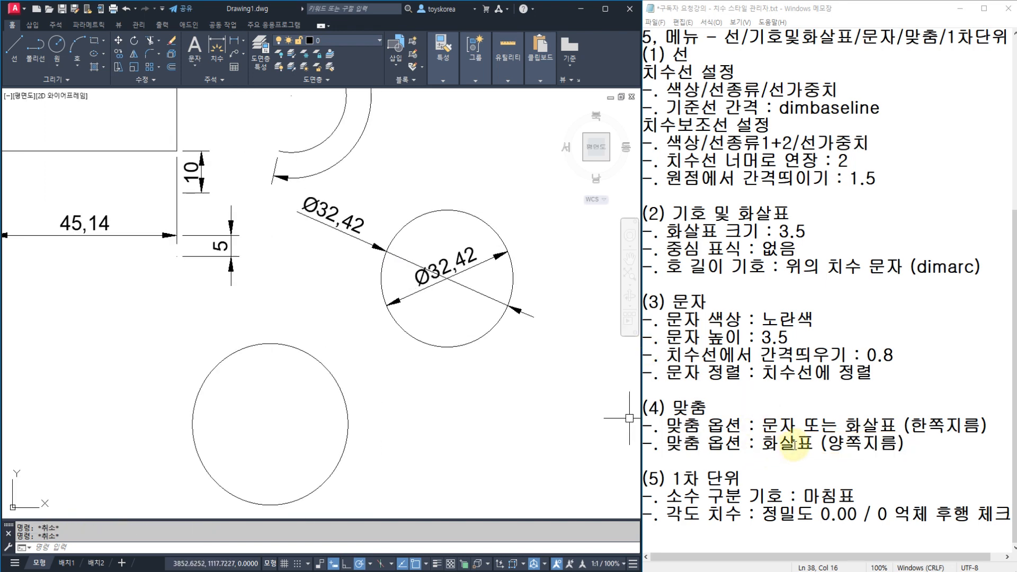
click(763, 443)
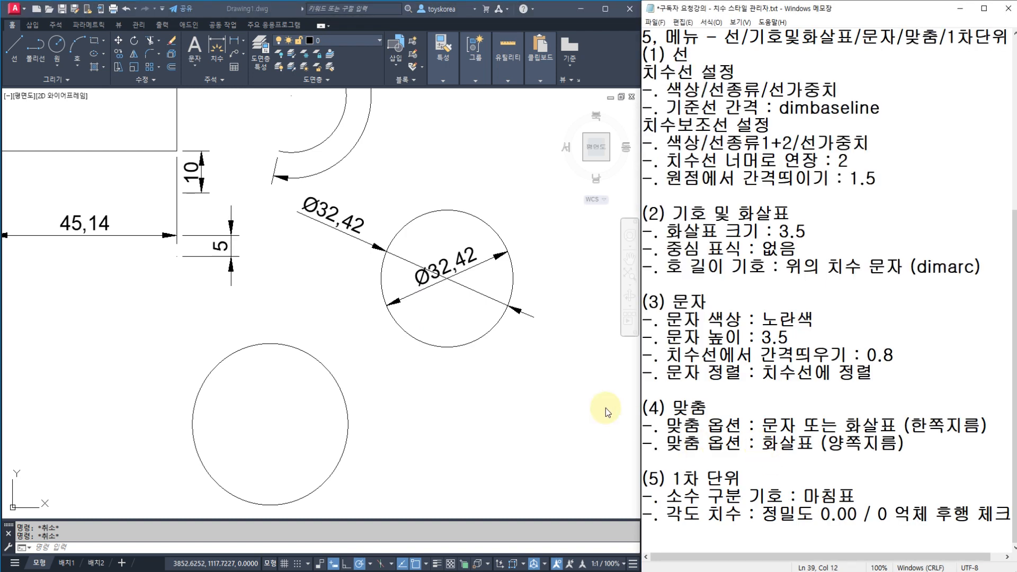
drag(762, 444, 816, 443)
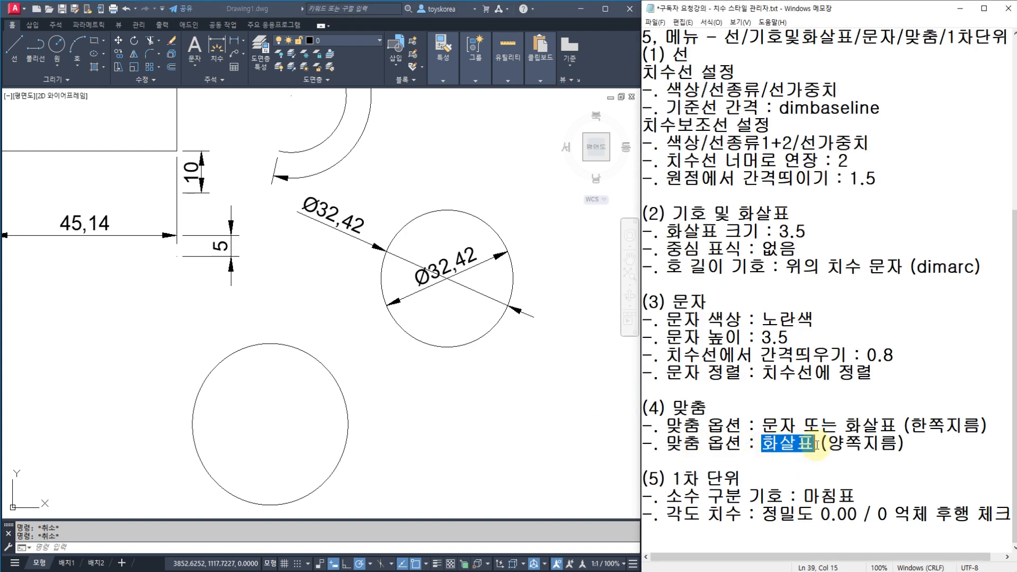
click(804, 454)
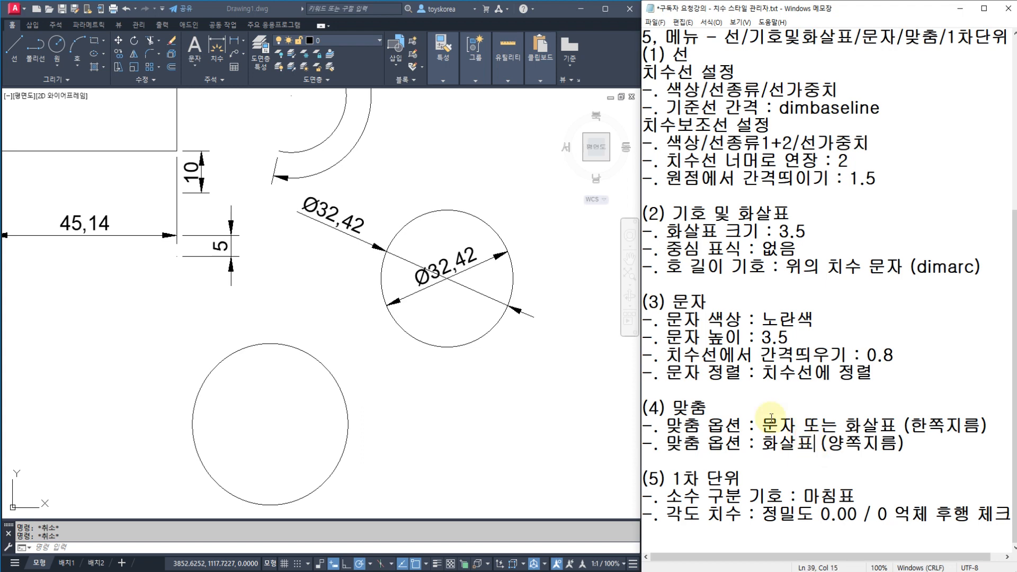
Undo the dimension text move, compare the fit change by undoing and redoing it, and undo it together with the second circle
click(480, 351)
key(ctrl+z)
key(ctrl+z)
key(ctrl+z)
key(ctrl+z)
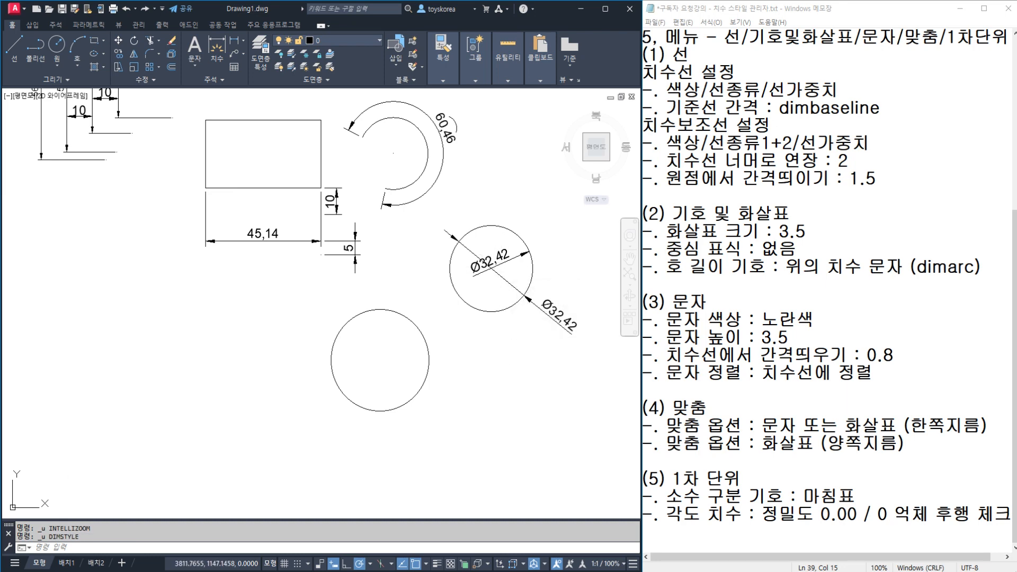
key(ctrl+y)
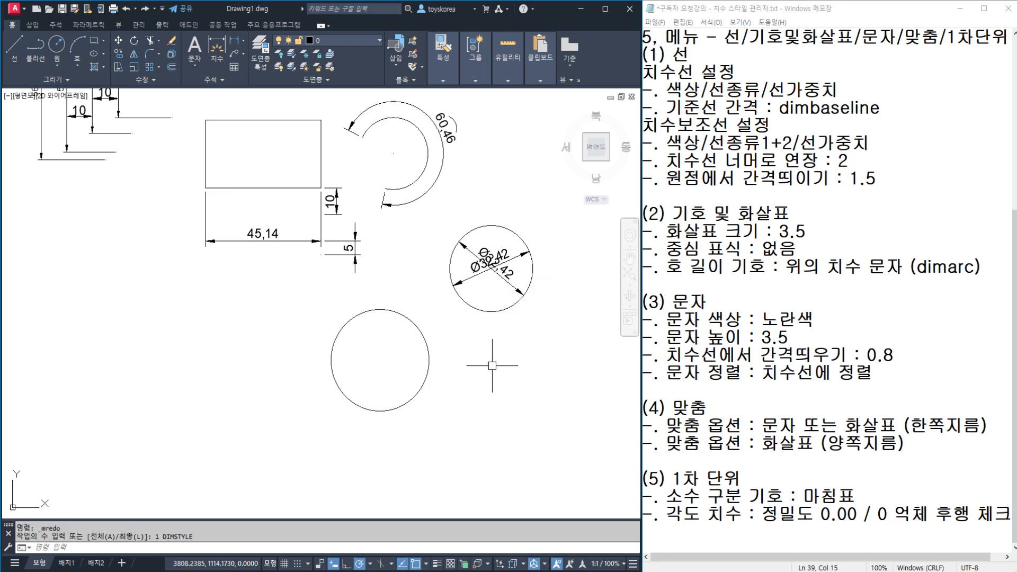
key(ctrl+z)
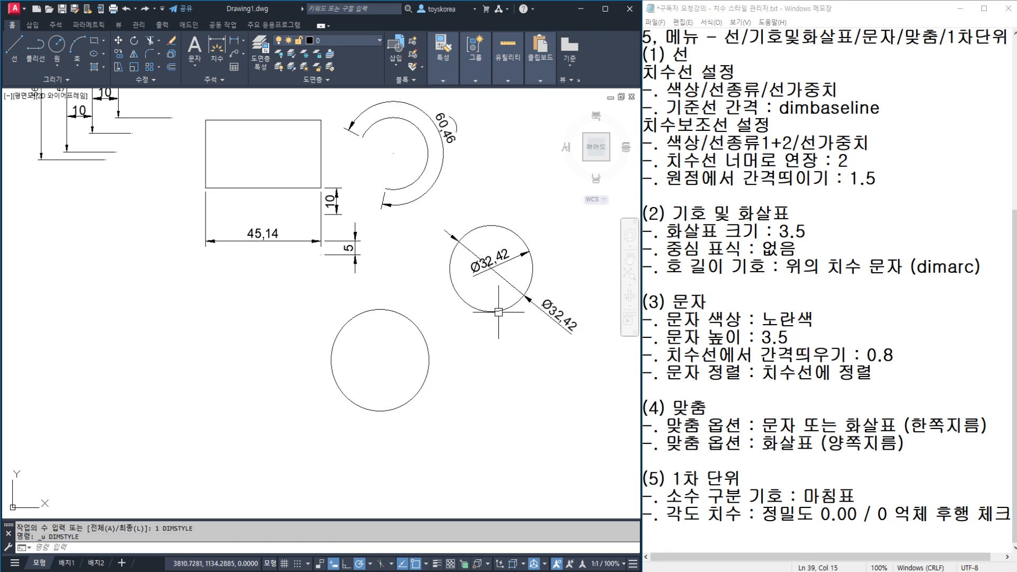
key(ctrl+z)
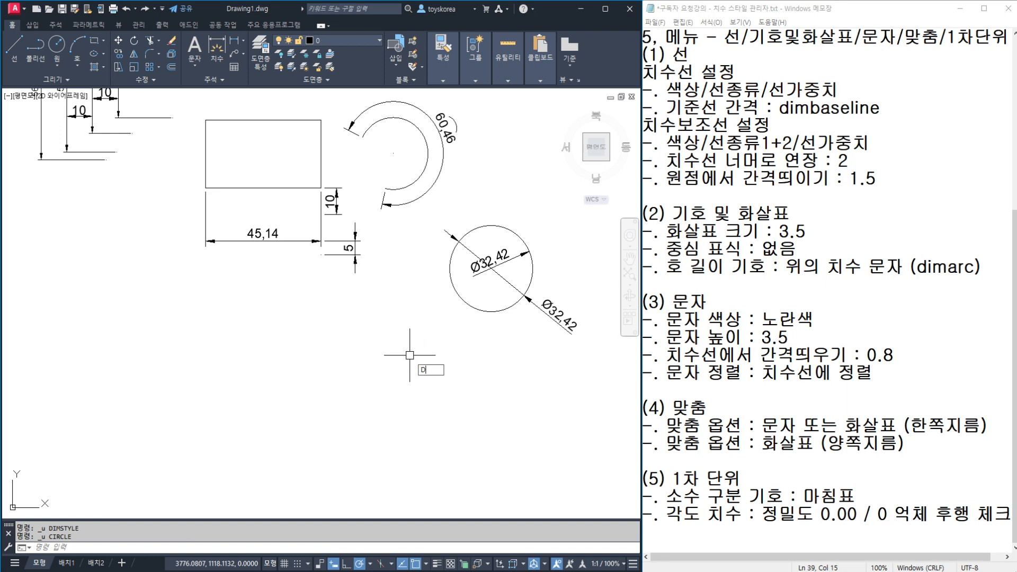
Set the decimal separator in the primary units of style 1234 to a period
text(d)
key(Return)
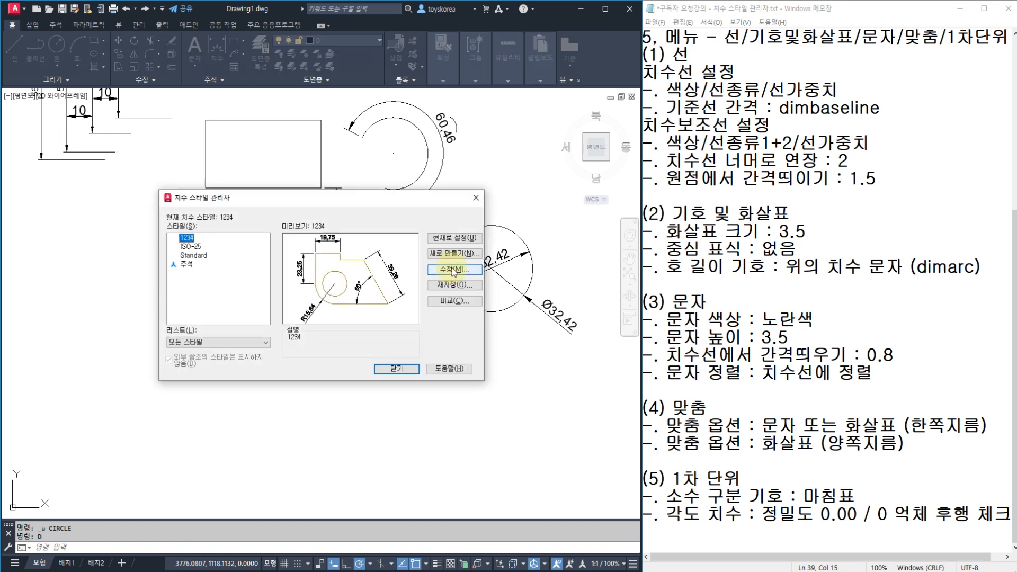
click(454, 270)
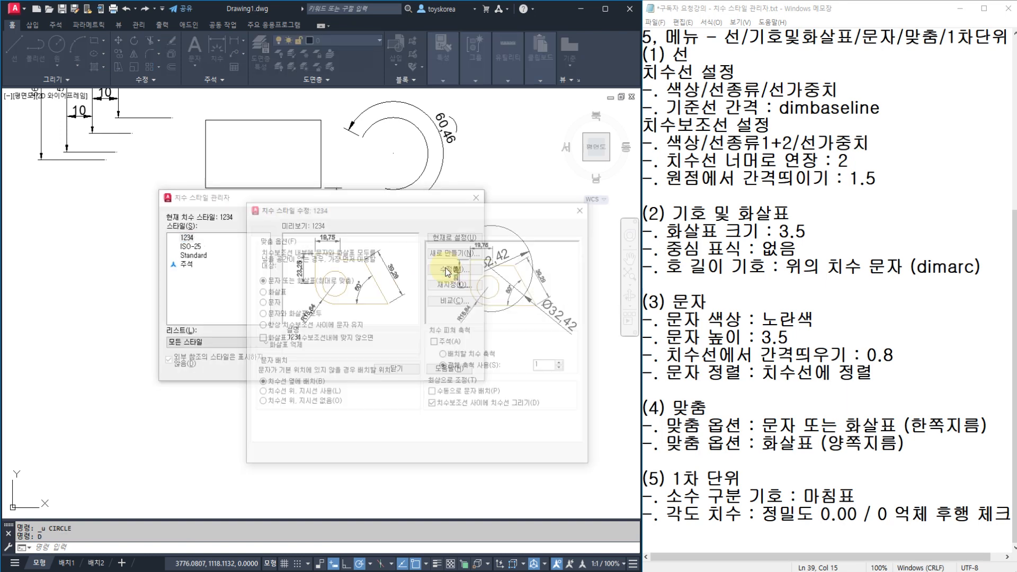
click(386, 228)
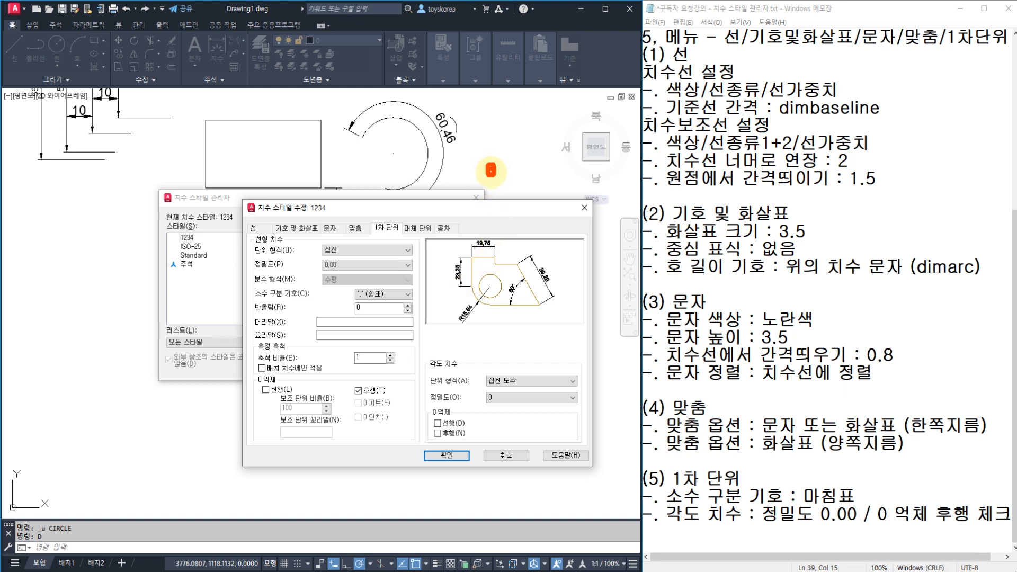
mouse_move(507, 175)
mouse_down()
mouse_move(556, 148)
mouse_move(512, 173)
mouse_move(403, 134)
mouse_move(466, 159)
mouse_move(467, 175)
mouse_up()
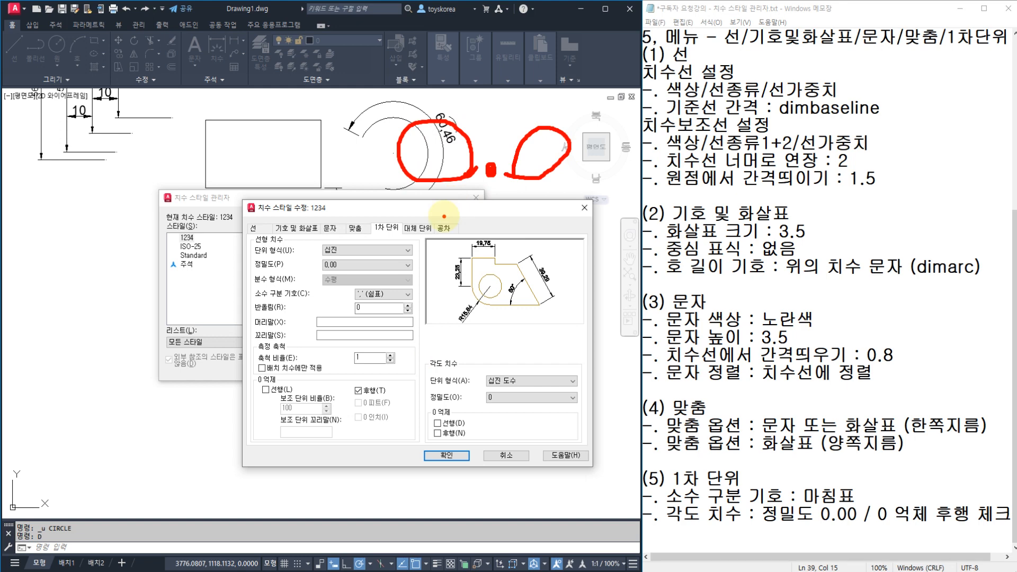
drag(536, 337, 517, 369)
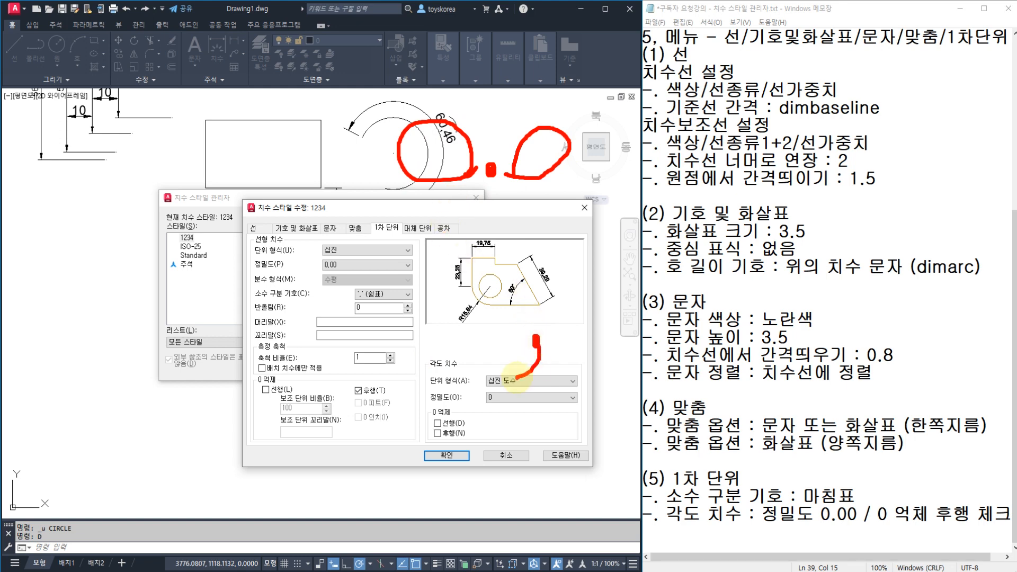
drag(582, 239, 585, 288)
mouse_move(533, 373)
mouse_down()
mouse_move(520, 322)
mouse_move(546, 357)
mouse_move(575, 346)
mouse_up()
drag(488, 366, 540, 362)
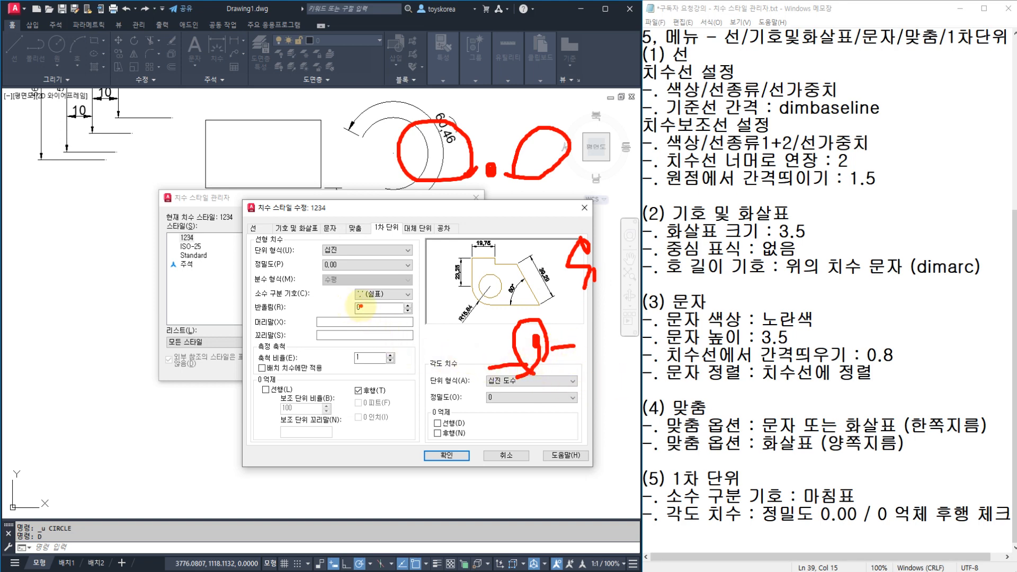
click(371, 294)
click(378, 302)
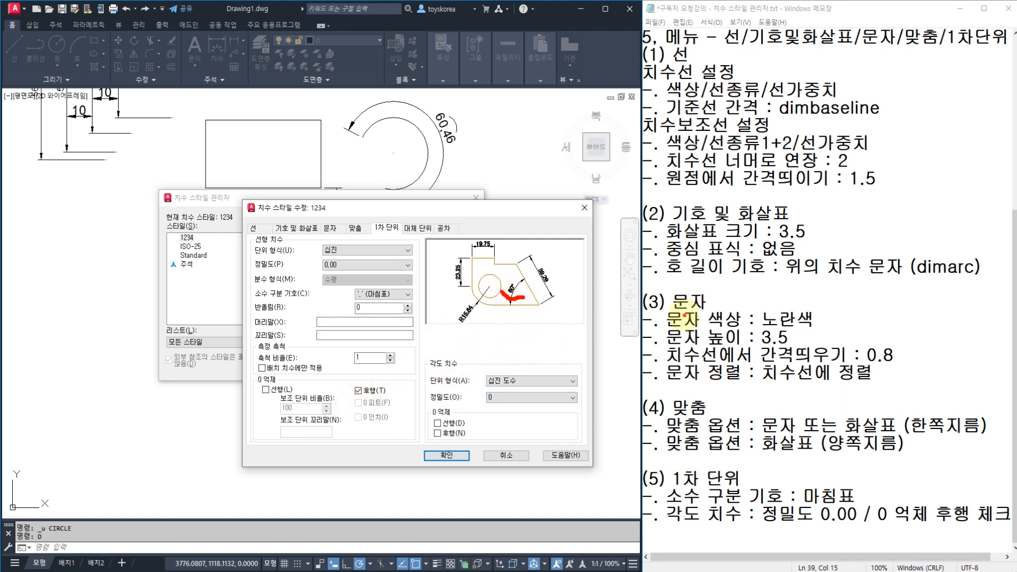
mouse_move(691, 300)
mouse_down()
mouse_move(680, 339)
mouse_move(707, 344)
mouse_up()
mouse_move(829, 172)
mouse_down()
mouse_move(800, 239)
mouse_move(842, 262)
mouse_move(836, 241)
mouse_up()
click(860, 265)
mouse_move(907, 216)
mouse_down()
mouse_move(910, 246)
mouse_move(948, 245)
mouse_up()
drag(939, 192, 942, 197)
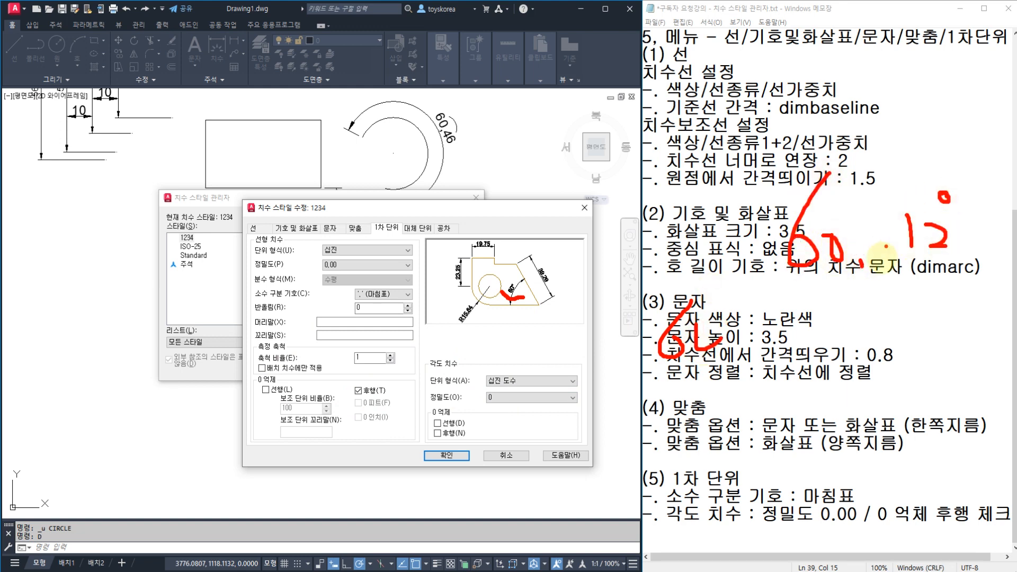
mouse_move(907, 233)
mouse_down()
mouse_move(980, 232)
mouse_move(948, 238)
mouse_up()
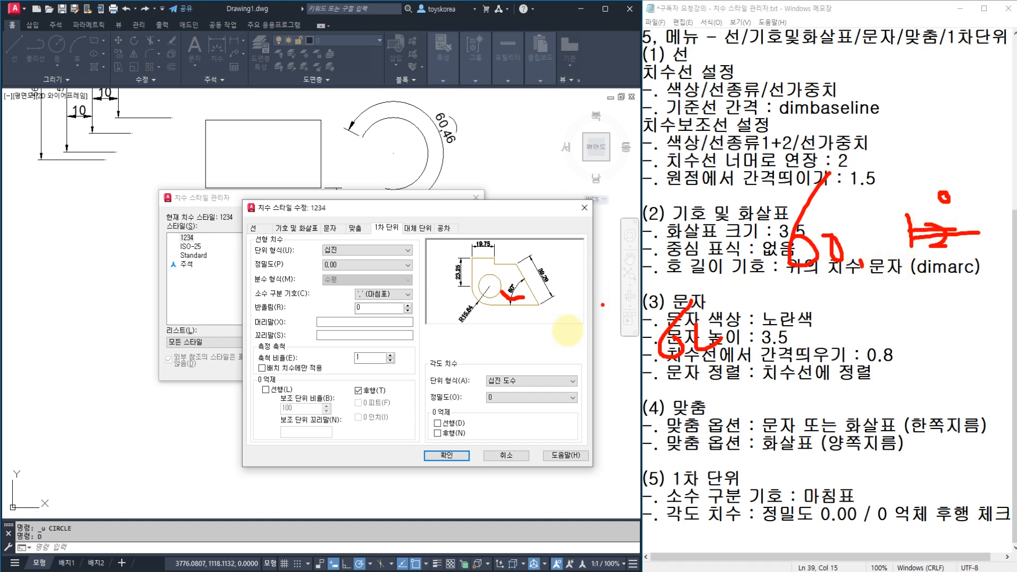
mouse_move(481, 385)
mouse_down()
mouse_move(496, 411)
mouse_move(506, 389)
mouse_up()
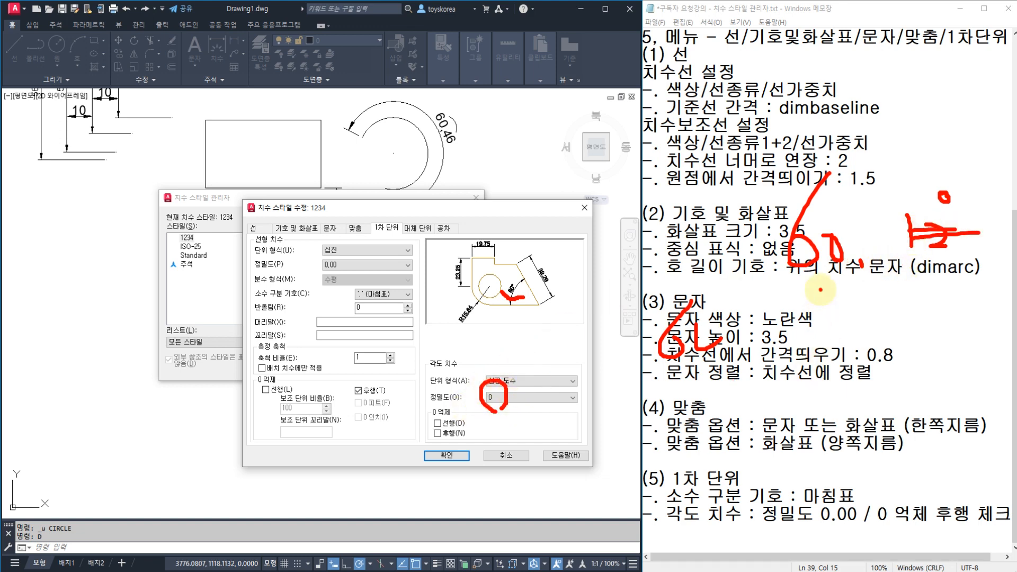
mouse_move(820, 289)
mouse_down()
mouse_move(813, 340)
mouse_move(869, 332)
mouse_up()
click(872, 330)
click(894, 348)
mouse_move(919, 306)
mouse_down()
mouse_move(918, 339)
mouse_move(959, 324)
mouse_up()
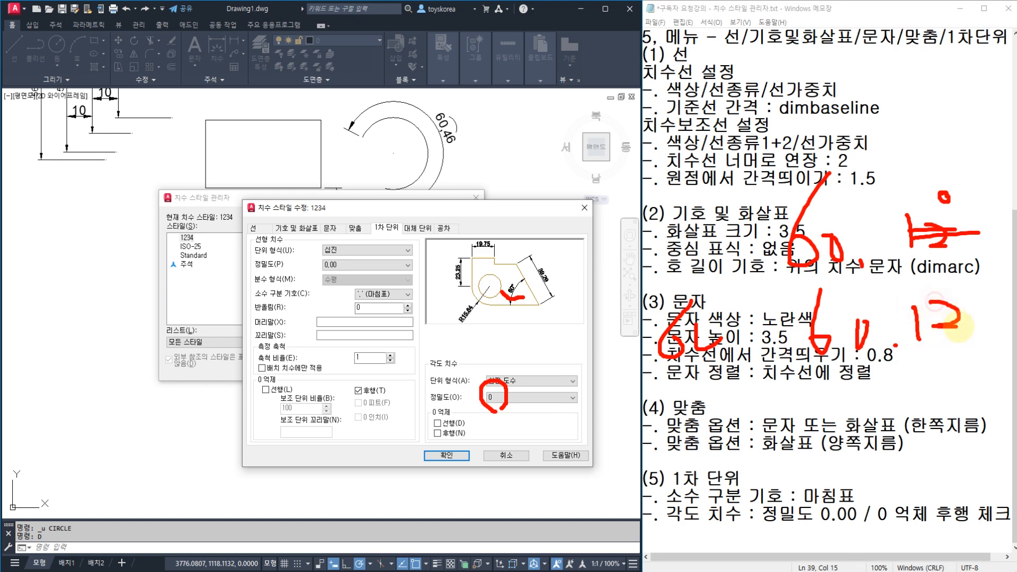
click(960, 285)
drag(498, 411, 507, 406)
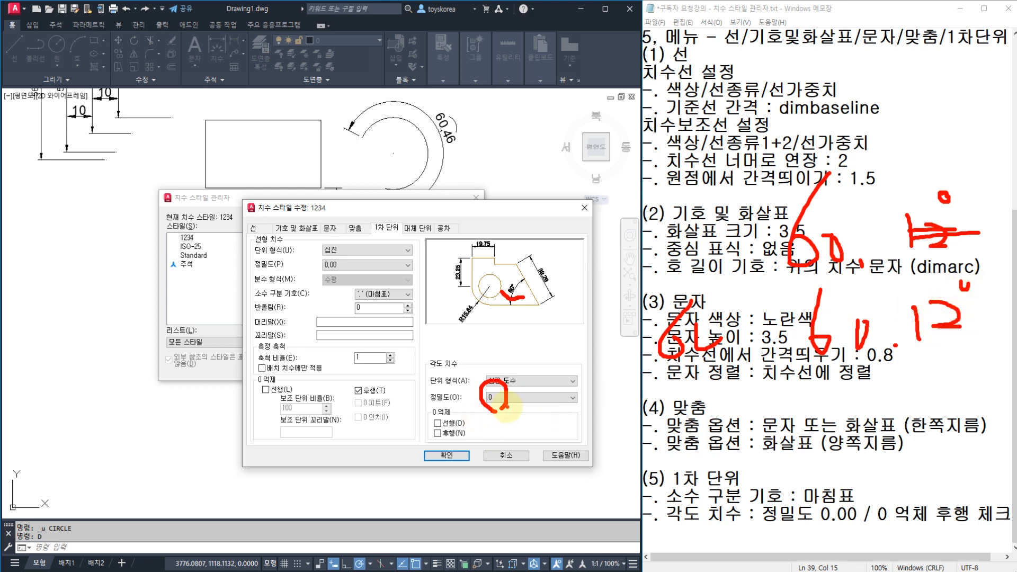
Set the precision of the angular dimensions to 0.00 in the primary units of style 1234
click(519, 398)
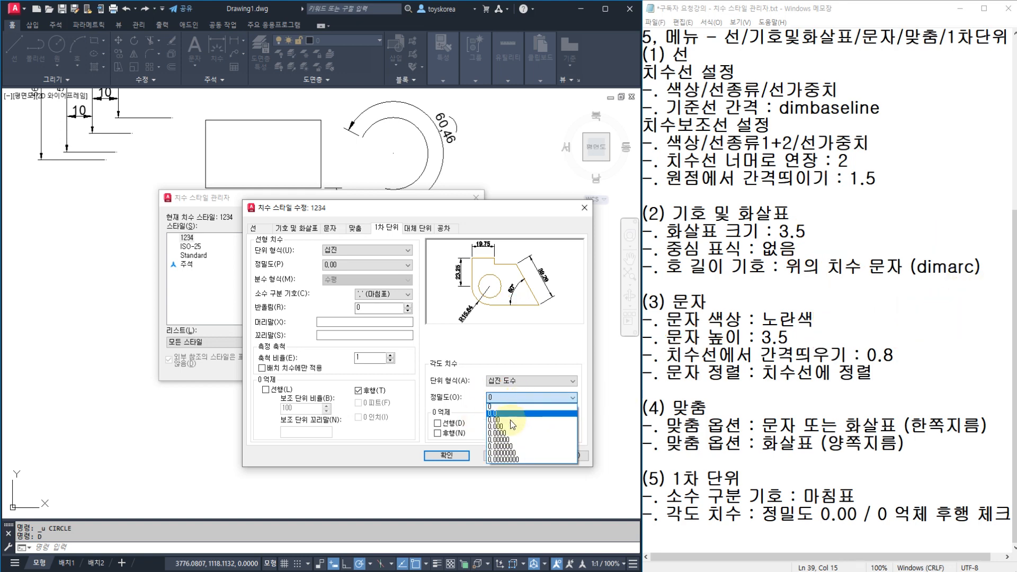
click(509, 421)
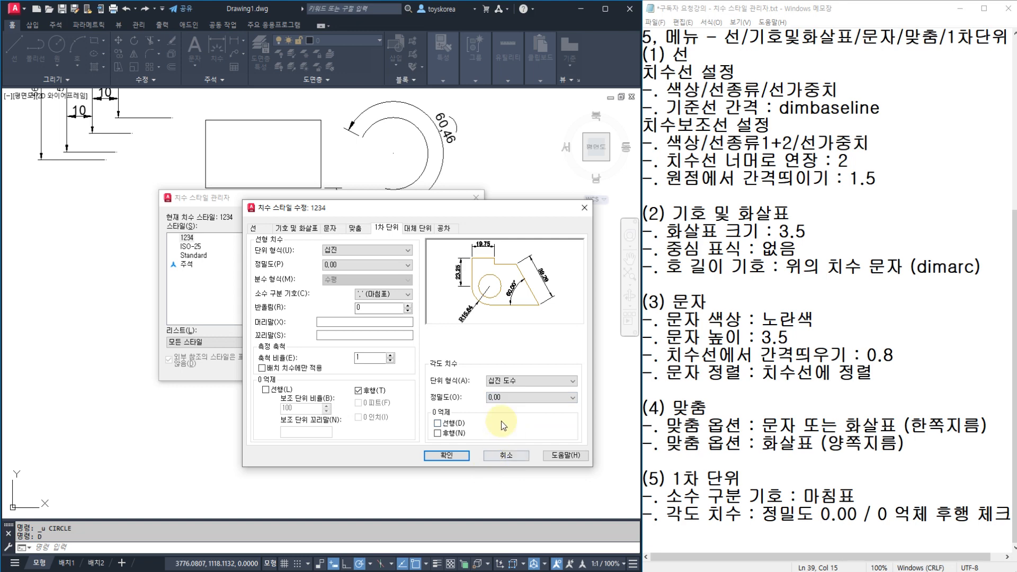
drag(812, 231, 798, 292)
drag(843, 265, 848, 271)
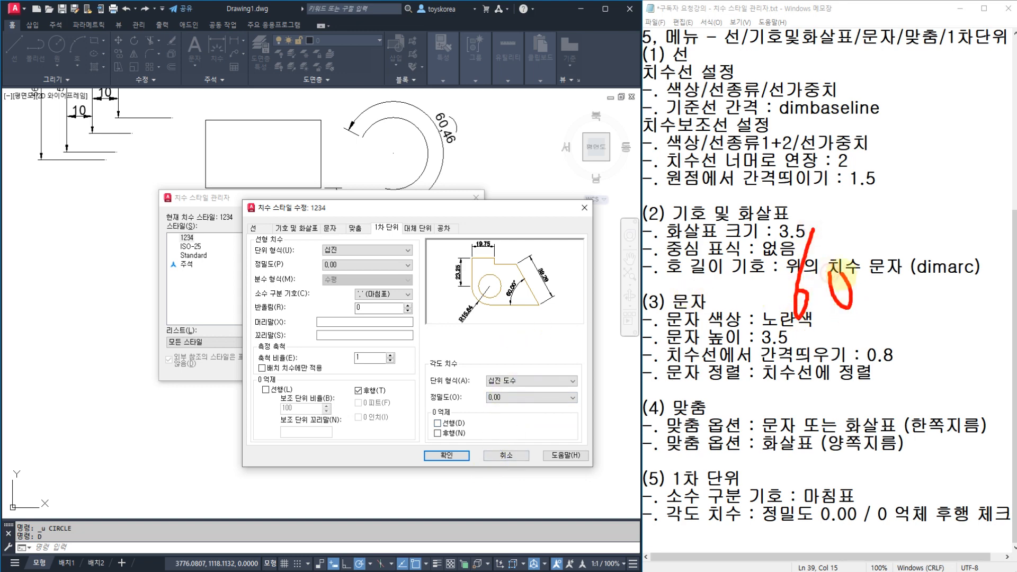
drag(881, 304, 882, 312)
drag(894, 260, 916, 307)
mouse_move(922, 273)
mouse_down()
mouse_move(953, 286)
mouse_move(958, 314)
mouse_up()
mouse_move(824, 366)
mouse_down()
mouse_move(802, 407)
mouse_move(810, 394)
mouse_up()
mouse_move(842, 375)
mouse_down()
mouse_move(837, 403)
mouse_move(853, 381)
mouse_up()
drag(810, 418, 873, 432)
drag(772, 398, 881, 418)
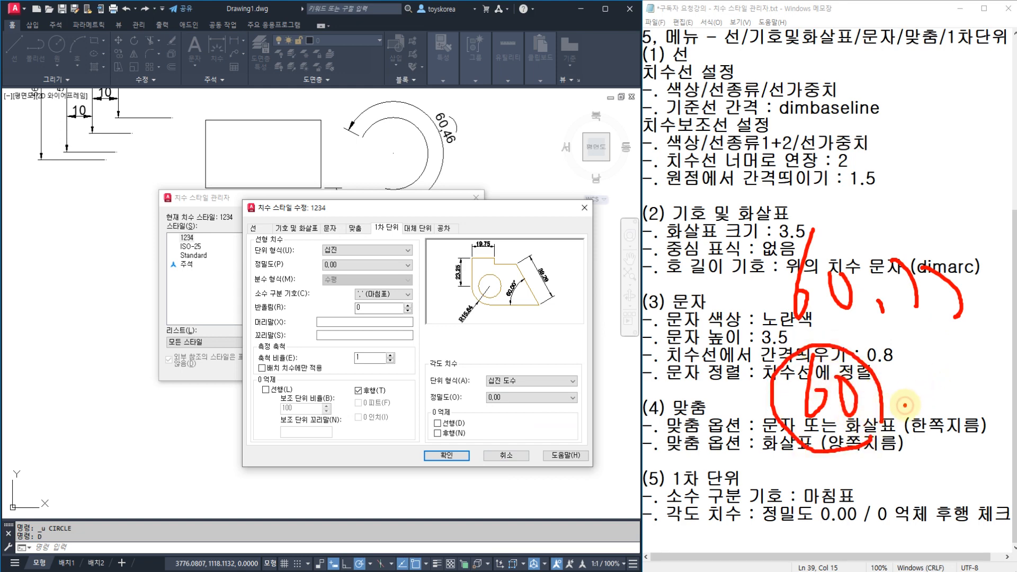
mouse_move(929, 373)
mouse_down()
mouse_move(942, 391)
mouse_move(935, 378)
mouse_up()
mouse_move(967, 369)
mouse_down()
mouse_move(972, 394)
mouse_move(962, 366)
mouse_up()
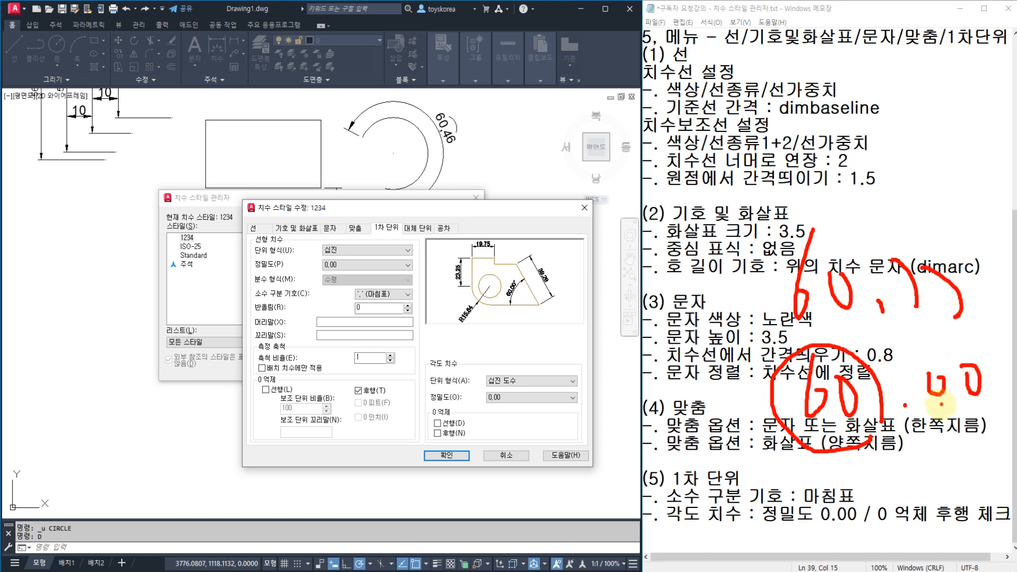
click(924, 405)
drag(400, 123, 378, 242)
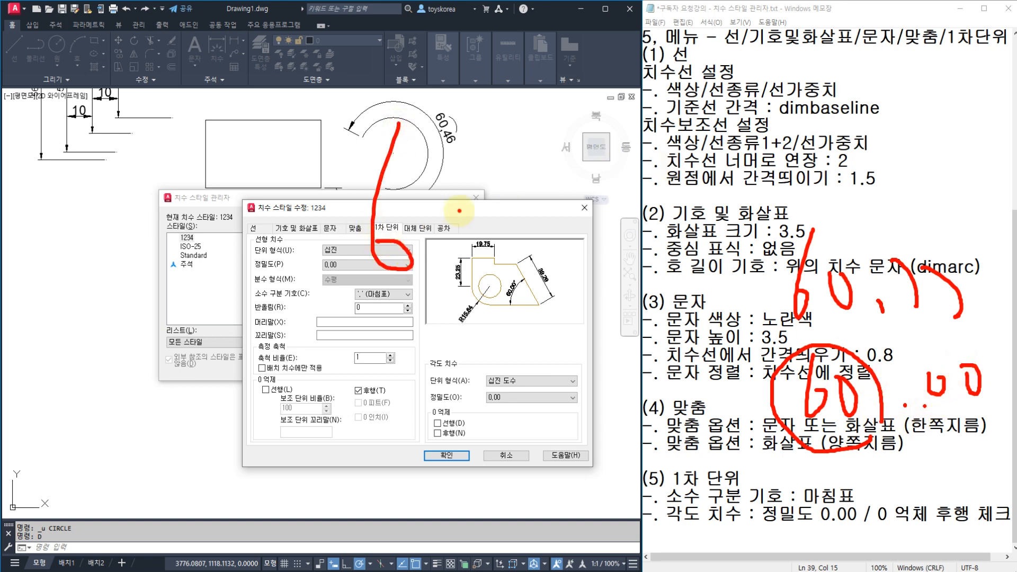
drag(459, 210, 452, 203)
mouse_move(415, 294)
mouse_down()
mouse_move(404, 385)
mouse_move(411, 378)
mouse_up()
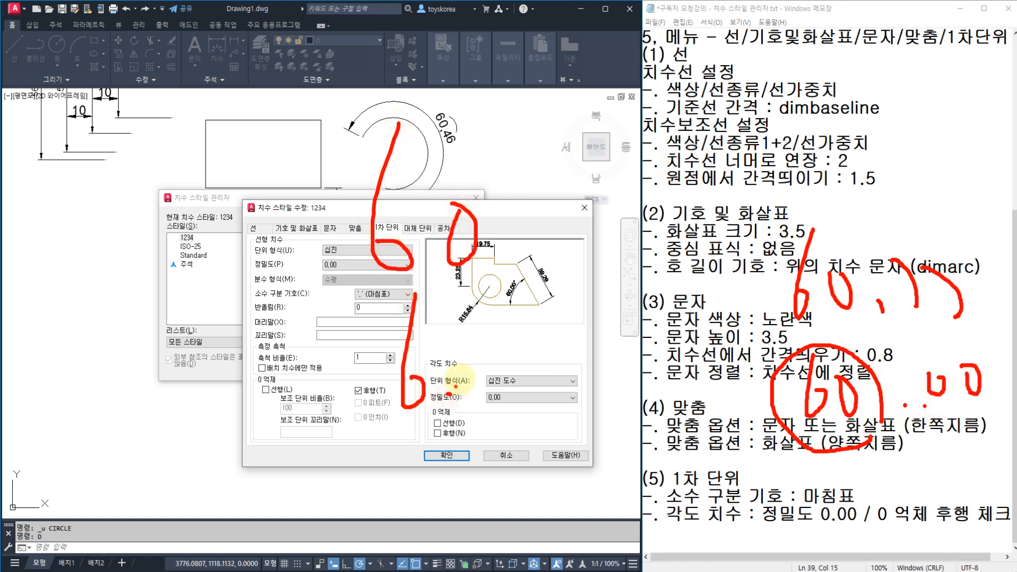
mouse_move(464, 354)
mouse_down()
mouse_move(456, 399)
mouse_move(468, 357)
mouse_move(526, 379)
mouse_move(535, 346)
mouse_up()
click(494, 398)
mouse_move(555, 340)
mouse_down()
mouse_move(553, 358)
mouse_move(555, 329)
mouse_up()
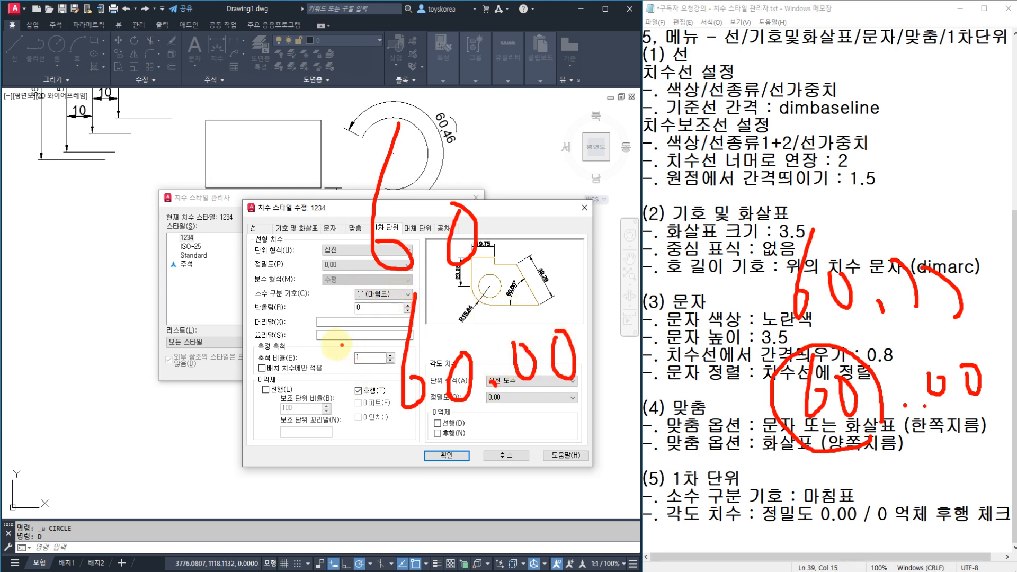
mouse_move(327, 335)
mouse_down()
mouse_move(533, 306)
mouse_move(407, 102)
mouse_move(316, 295)
mouse_up()
drag(330, 163, 286, 201)
drag(279, 159, 331, 248)
mouse_move(362, 339)
mouse_down()
mouse_move(370, 379)
mouse_move(488, 431)
mouse_move(626, 278)
mouse_move(370, 308)
mouse_move(358, 392)
mouse_up()
mouse_move(274, 405)
mouse_down()
mouse_move(288, 423)
mouse_move(362, 438)
mouse_up()
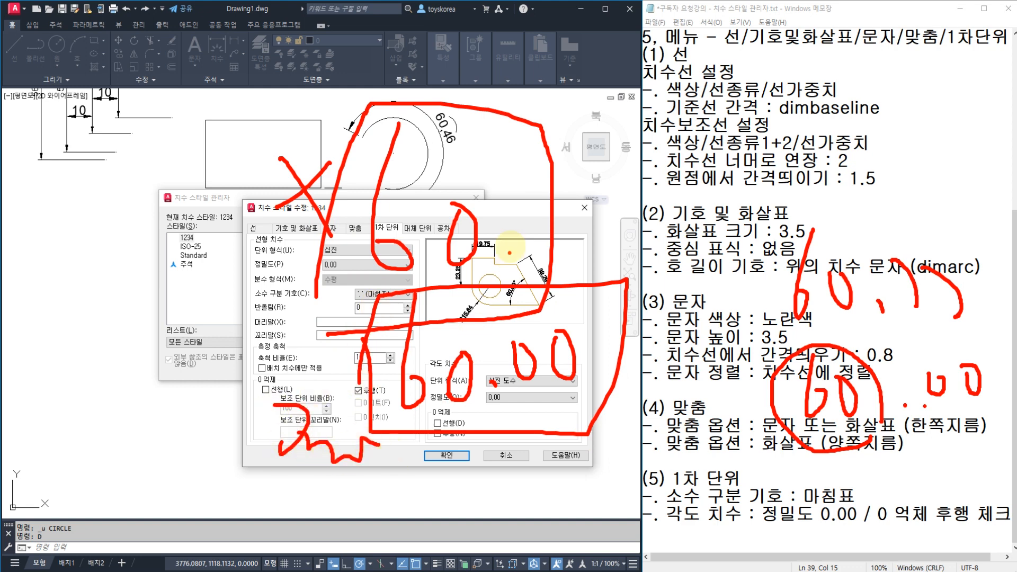
mouse_move(510, 213)
mouse_down()
mouse_move(531, 236)
mouse_move(512, 237)
mouse_up()
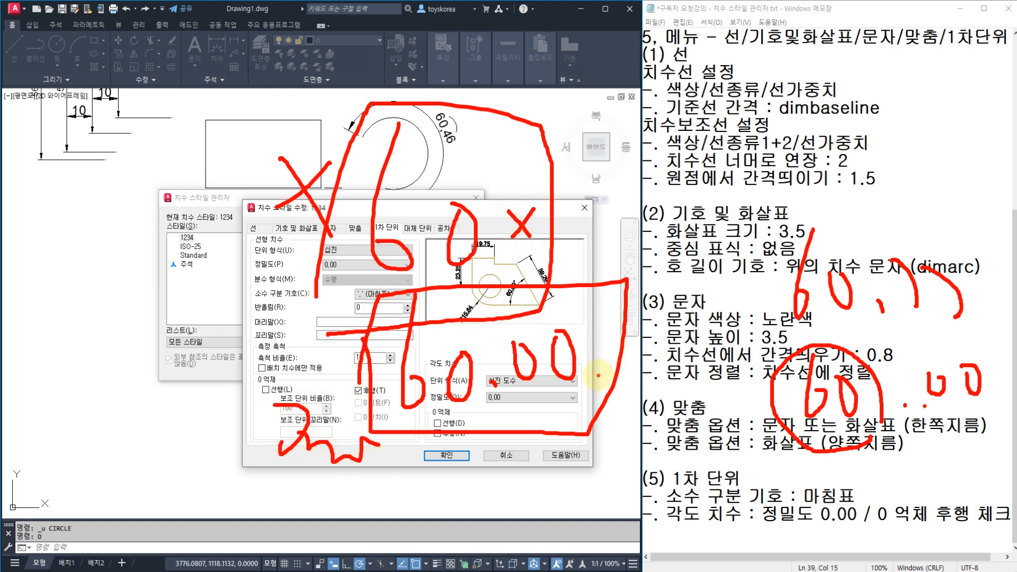
drag(557, 415, 577, 418)
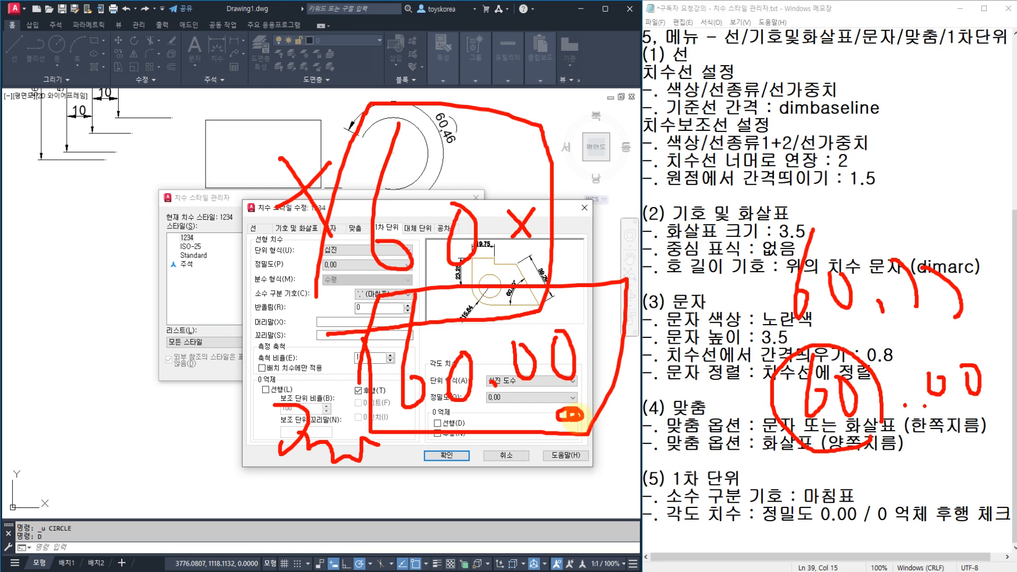
mouse_move(520, 178)
mouse_down()
mouse_move(506, 147)
mouse_move(452, 183)
mouse_move(471, 175)
mouse_up()
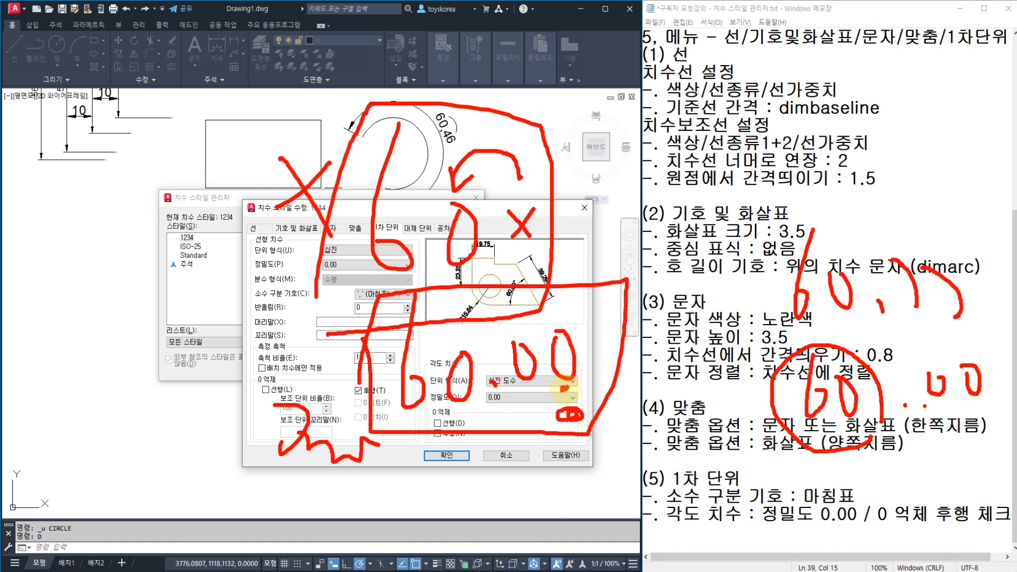
mouse_move(567, 393)
mouse_down()
mouse_move(524, 403)
mouse_move(545, 397)
mouse_up()
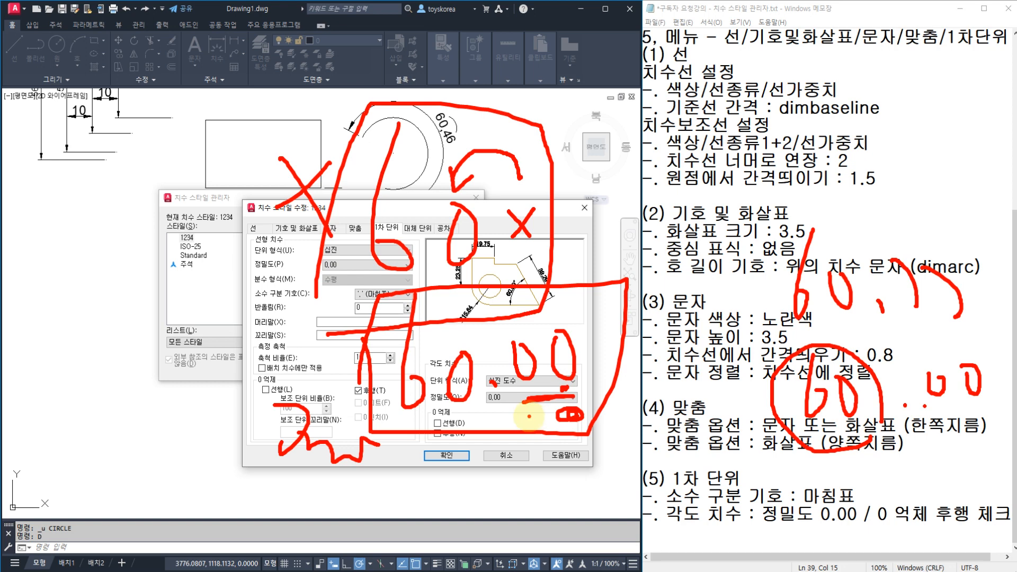
key(Escape)
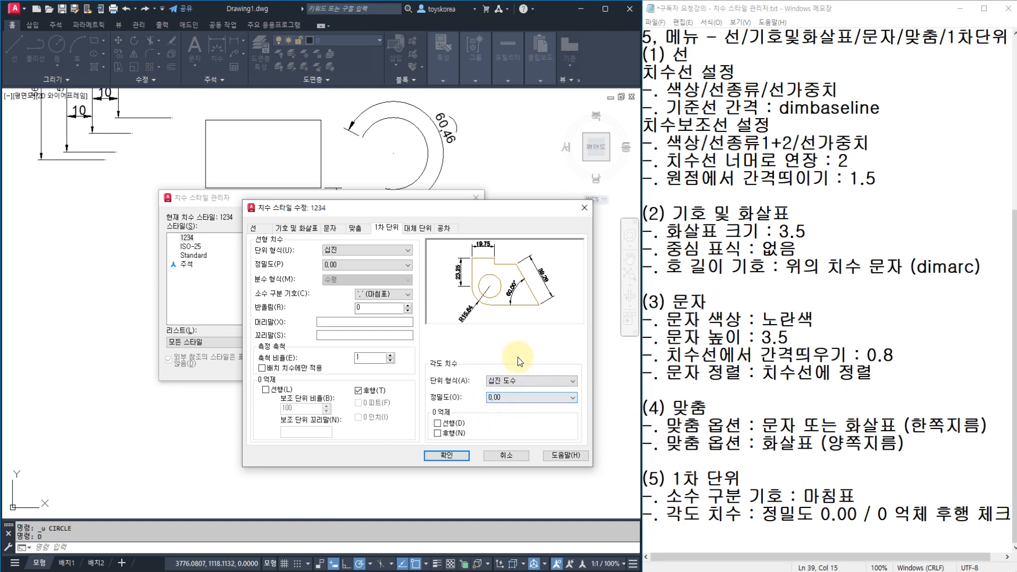
mouse_move(418, 106)
mouse_down()
mouse_move(394, 212)
mouse_move(374, 181)
mouse_up()
mouse_move(428, 168)
mouse_down()
mouse_move(459, 204)
mouse_move(465, 175)
mouse_up()
drag(473, 200, 482, 217)
mouse_move(532, 180)
mouse_down()
mouse_move(594, 204)
mouse_move(530, 212)
mouse_move(577, 225)
mouse_move(546, 278)
mouse_move(619, 157)
mouse_move(604, 263)
mouse_up()
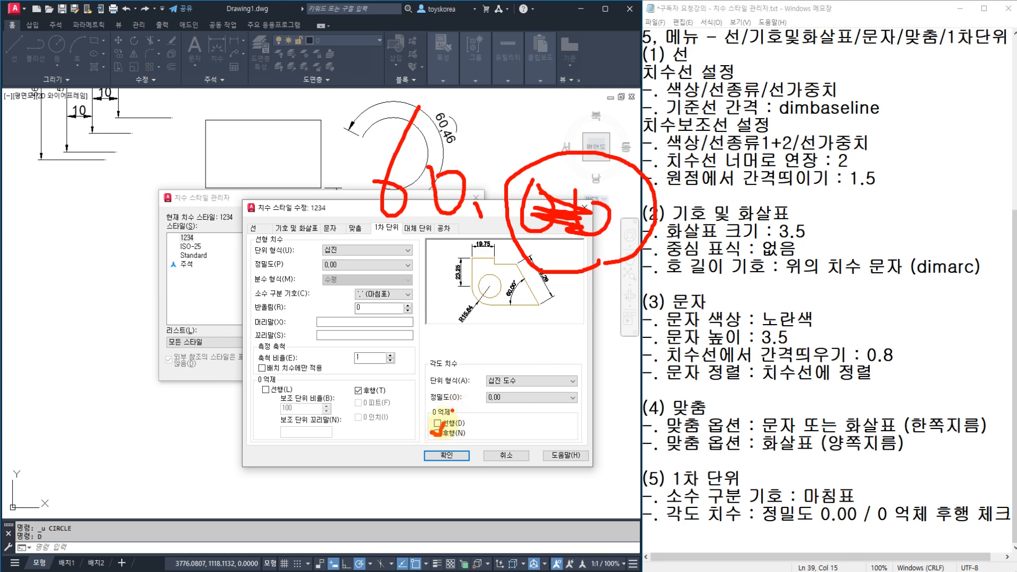
drag(521, 247, 596, 259)
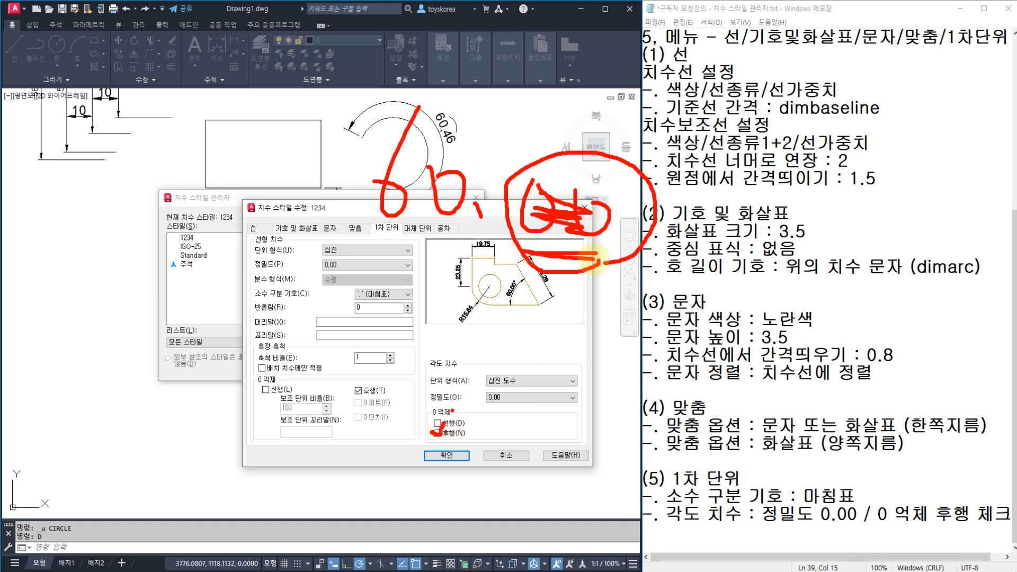
mouse_move(541, 289)
mouse_down()
mouse_move(533, 350)
mouse_move(536, 331)
mouse_up()
mouse_move(586, 316)
mouse_down()
mouse_move(584, 346)
mouse_move(609, 318)
mouse_up()
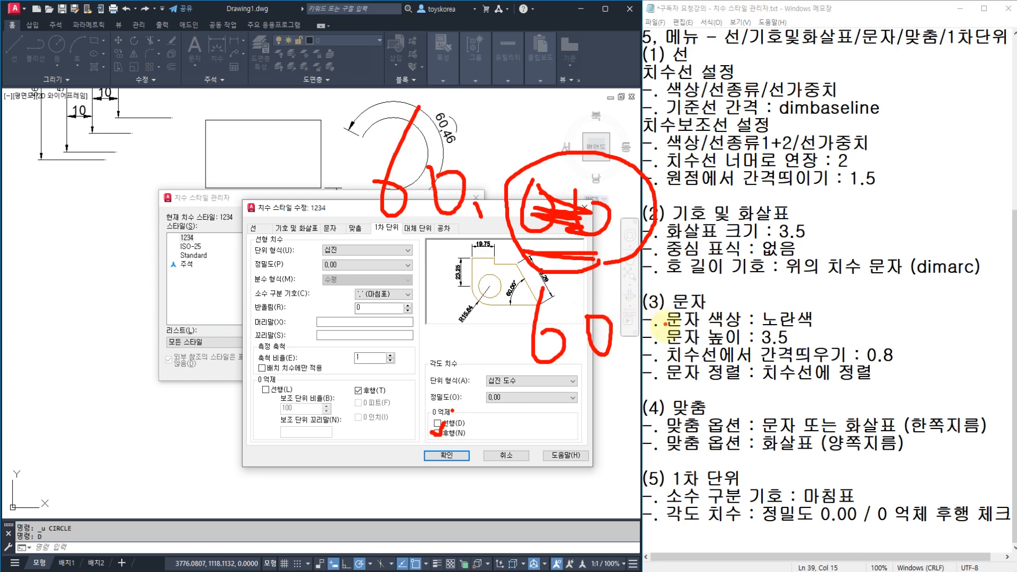
key(Escape)
Suppress trailing zeros for the angular dimensions of style 1234, save the style and close the Dimension Style Manager
click(437, 434)
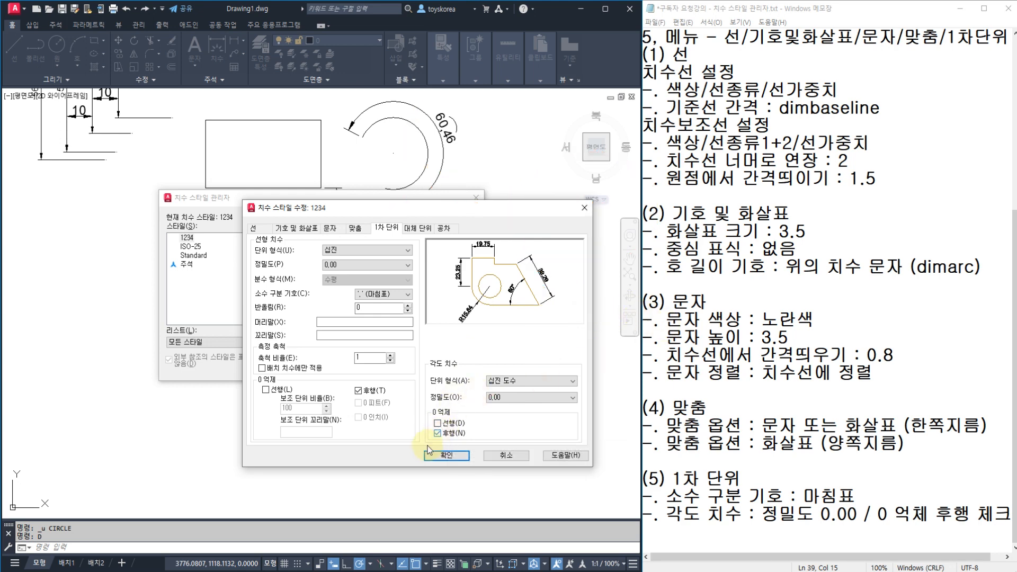
click(887, 514)
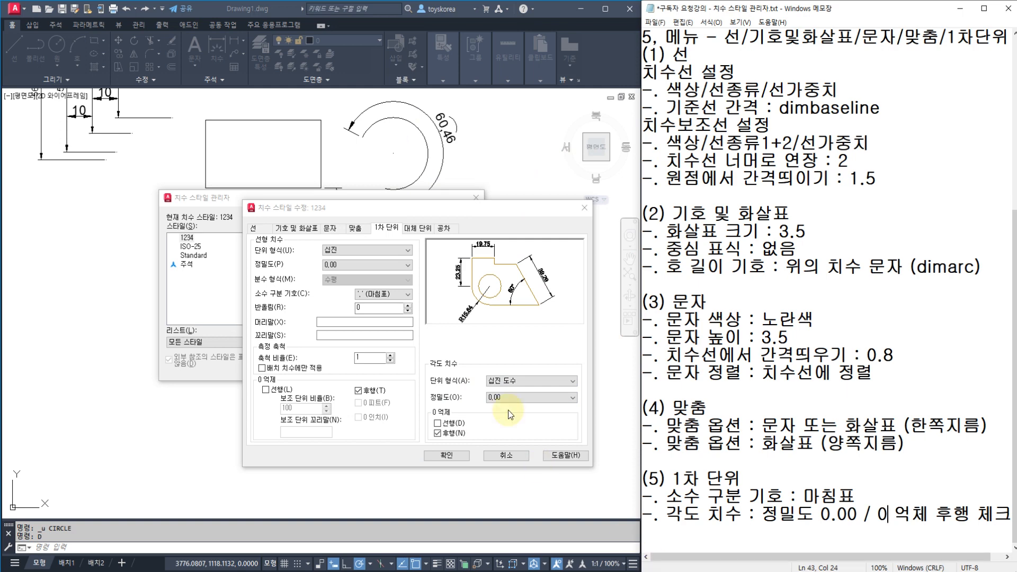
click(453, 455)
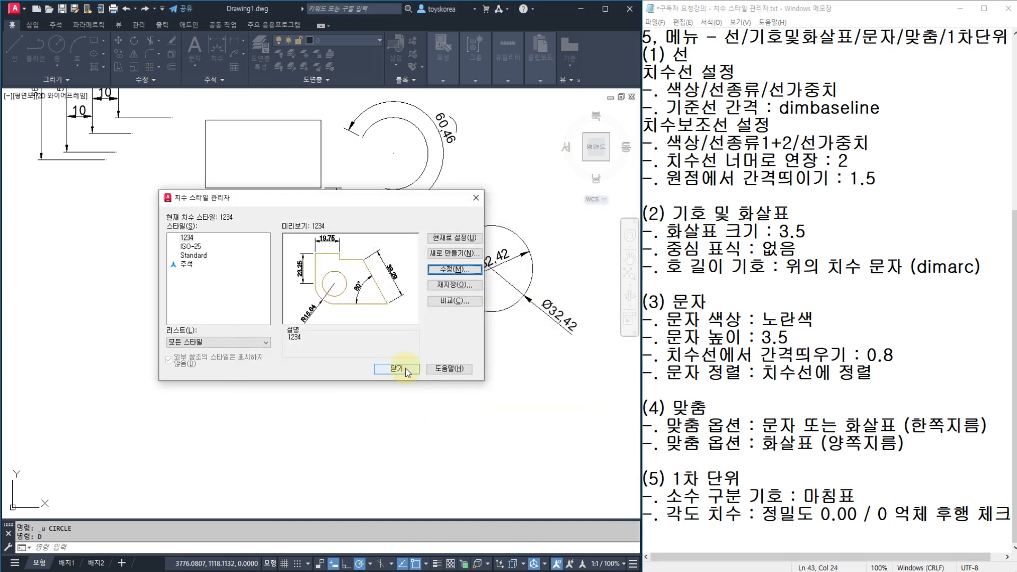
click(393, 368)
Draw a horizontal line below the rectangle and a second line rising to the upper left from its right end at about 60 degrees
middle_drag(417, 224, 412, 242)
text(l)
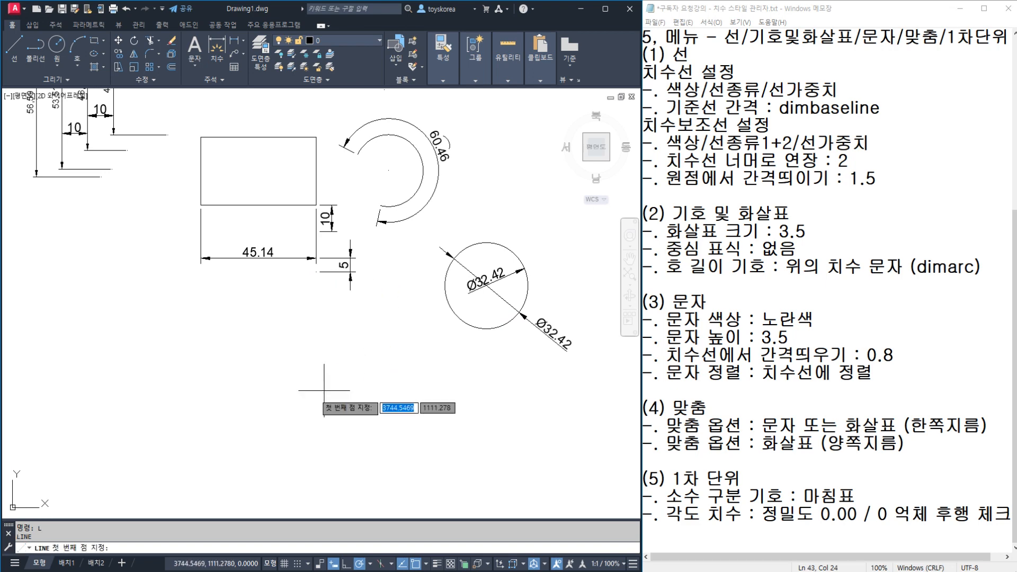
key(Return)
click(267, 409)
click(374, 409)
click(318, 310)
key(Escape)
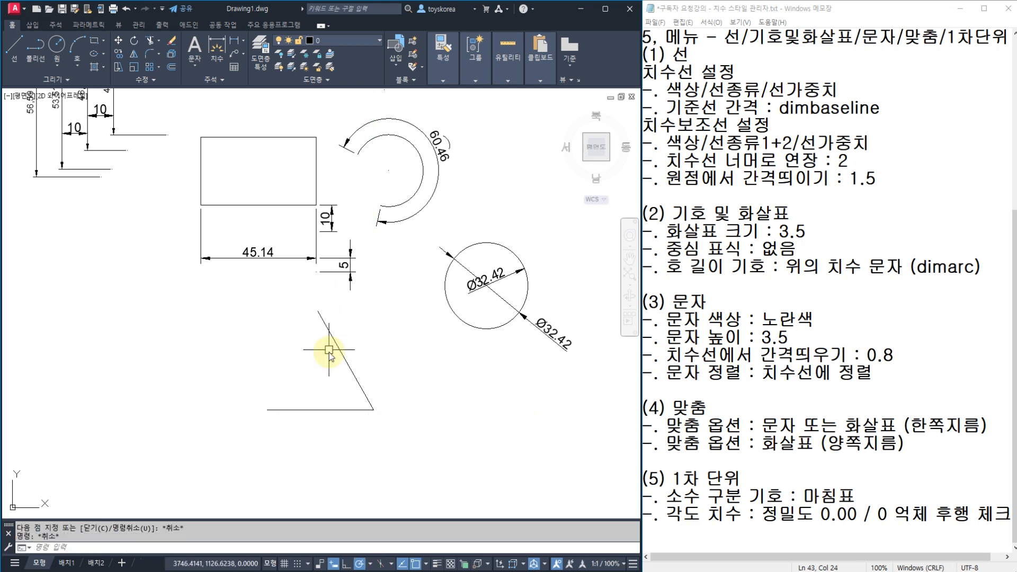
Add an angular dimension between the slanted line and the horizontal line, placing its arc inside the angle
text(DIMA)
text(N)
key(Return)
click(344, 357)
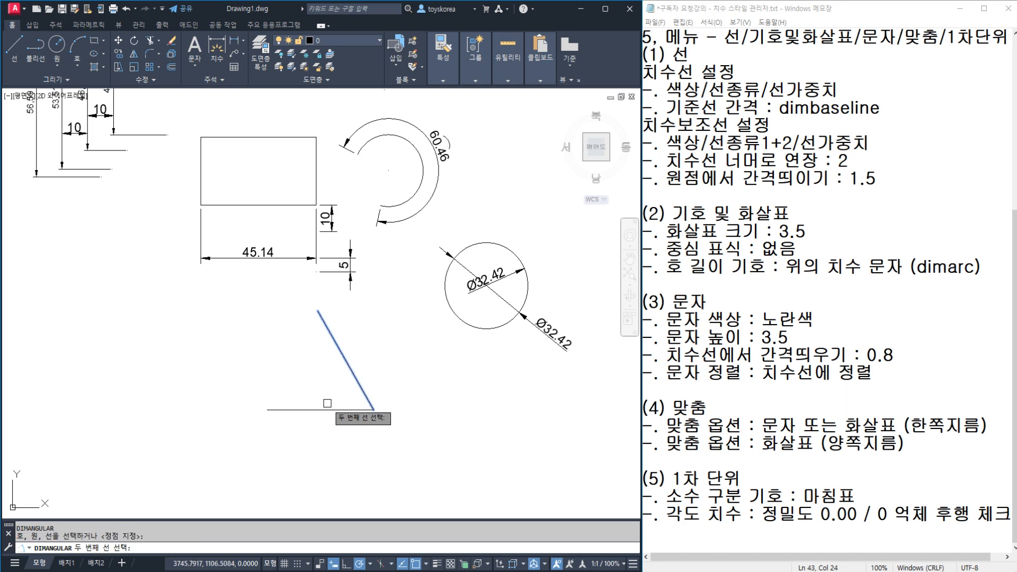
click(325, 409)
click(306, 383)
scroll(306, 382, up, 4)
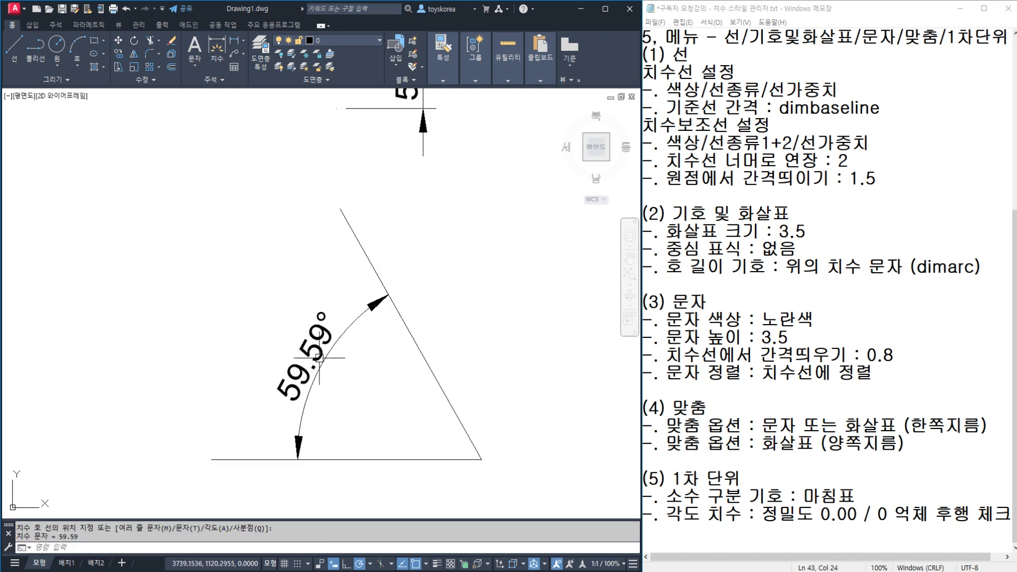
scroll(352, 387, down, 2)
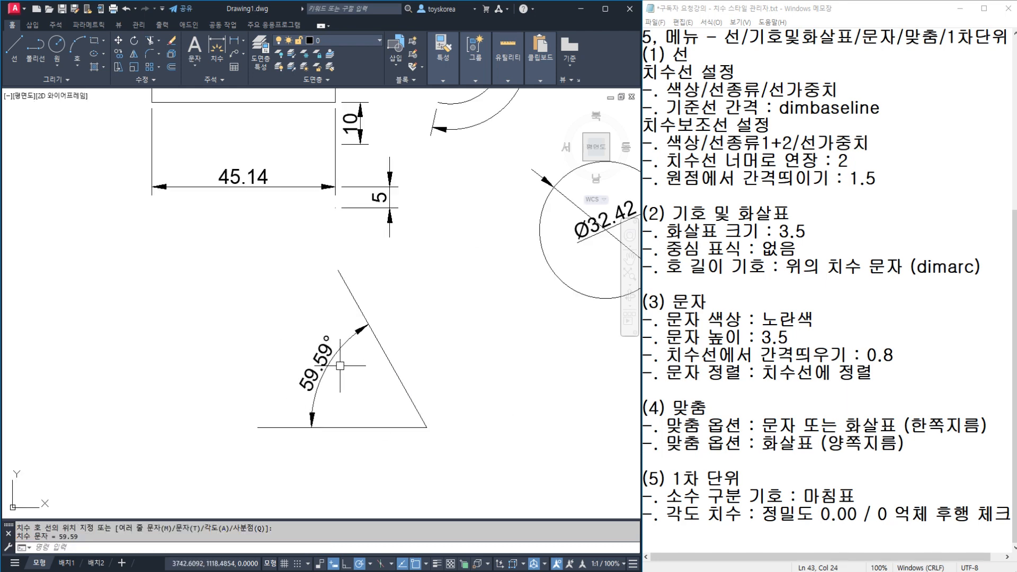
Make ISO-25 the current dimension style and close the Dimension Style Manager
text(D)
key(Return)
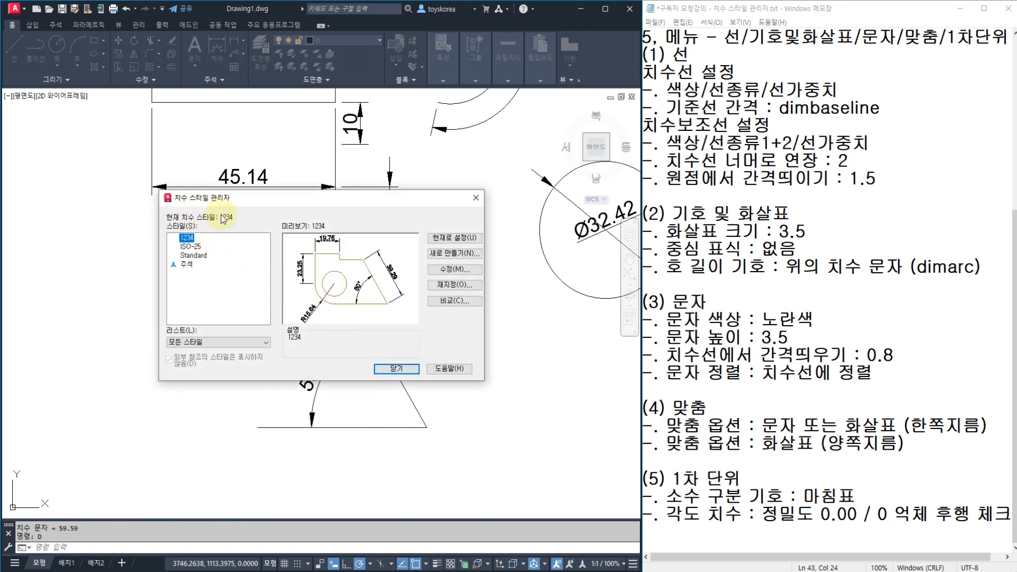
click(194, 247)
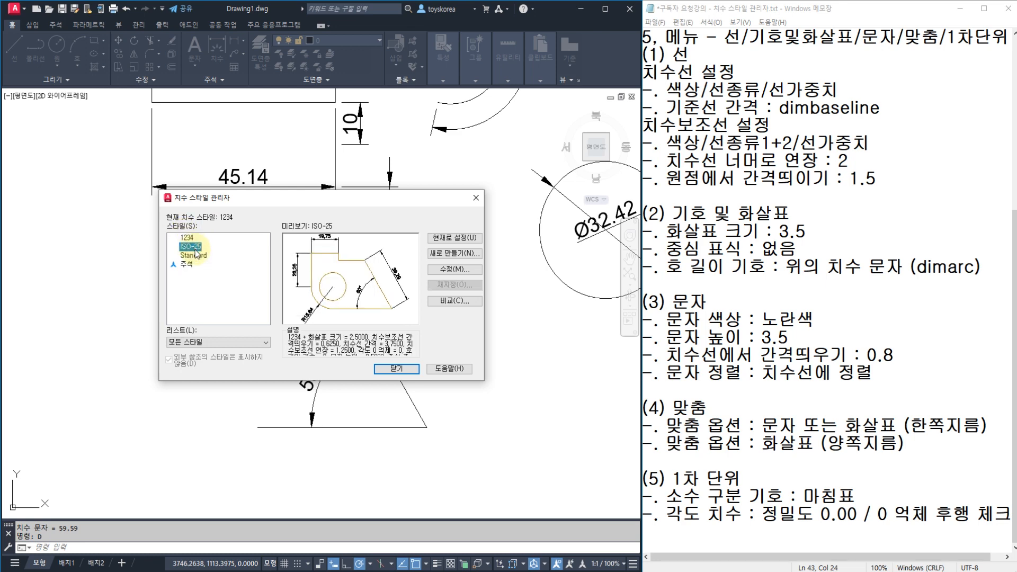
click(444, 238)
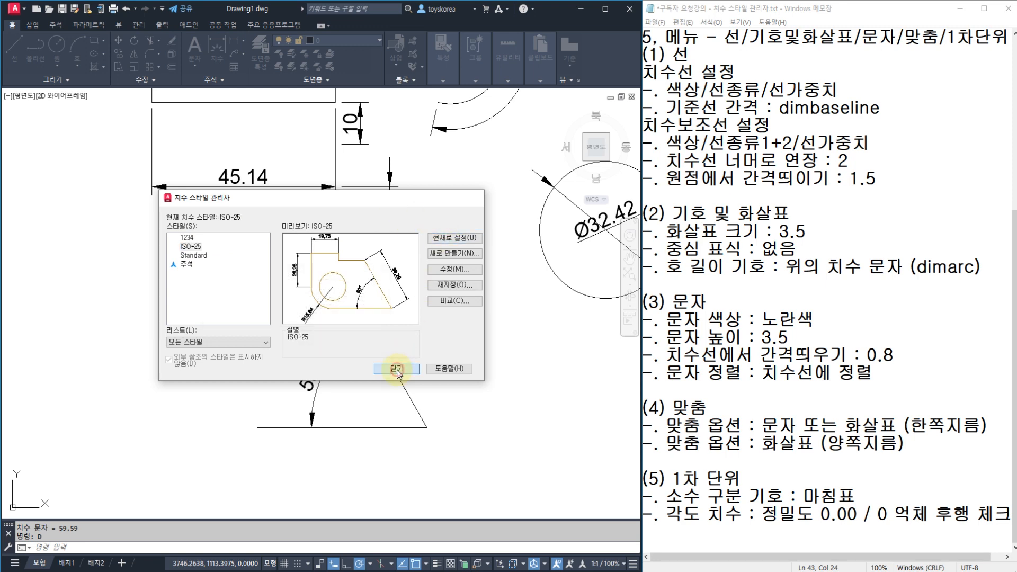
click(396, 368)
Open the Dimension Style Manager and compare the previews of styles 1234 and ISO-25
scroll(399, 362, down, 4)
scroll(377, 310, up, 2)
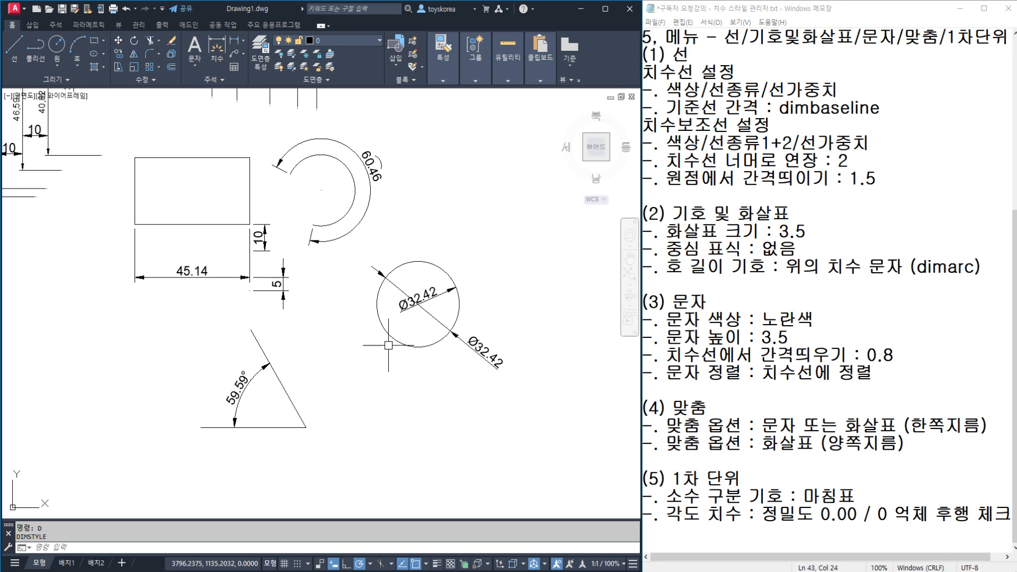
text(d)
key(Return)
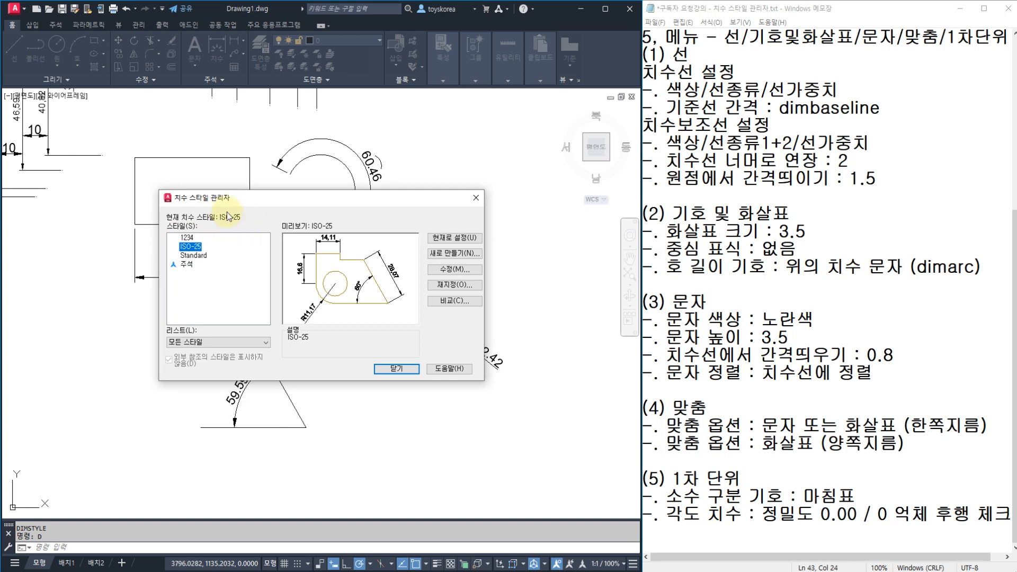
click(189, 237)
click(191, 247)
click(188, 238)
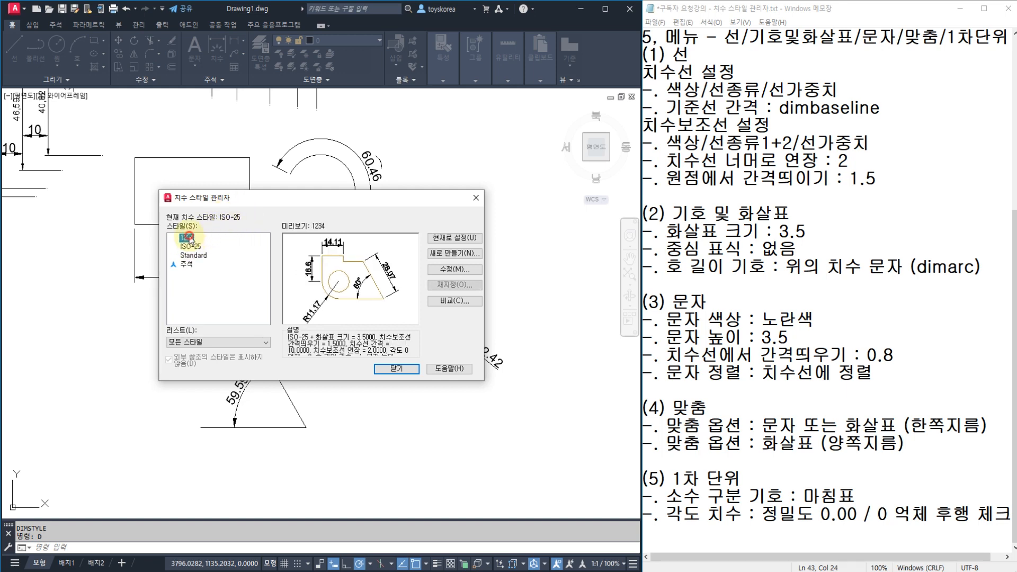
click(191, 247)
click(188, 238)
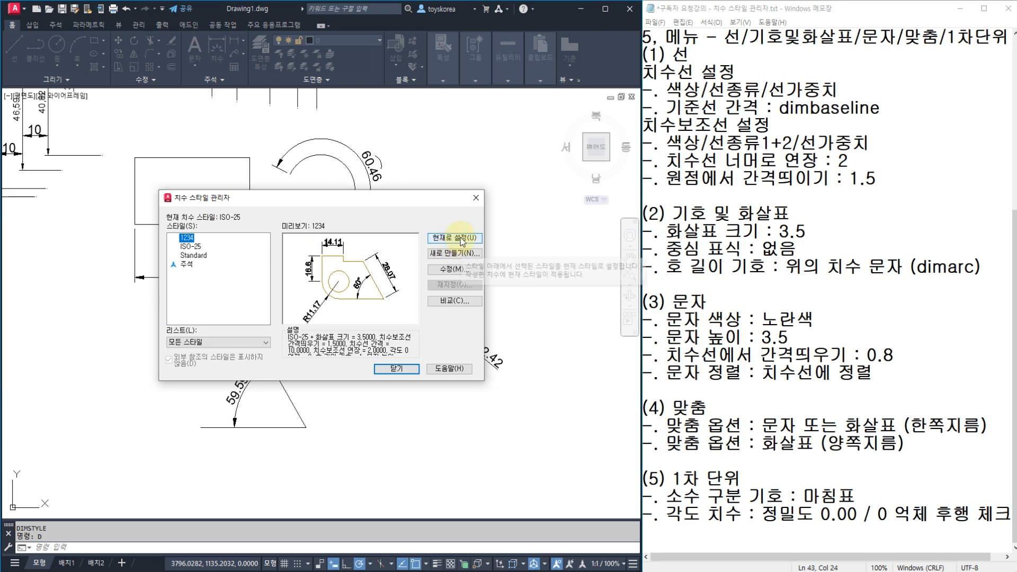
Set ISO-25 as the current dimension style again and leave the Dimension Style Manager
click(195, 248)
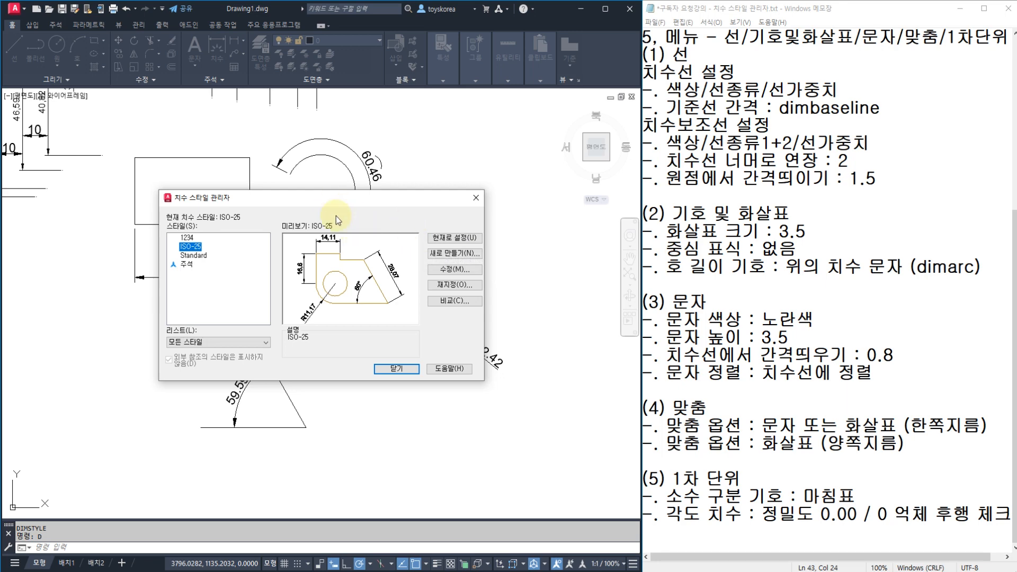
click(452, 239)
key(Escape)
click(452, 239)
key(Escape)
Switch to the Notepad lecture notes and review the dimension style outline, from the shortcut D to the primary units section
scroll(451, 238, down, 2)
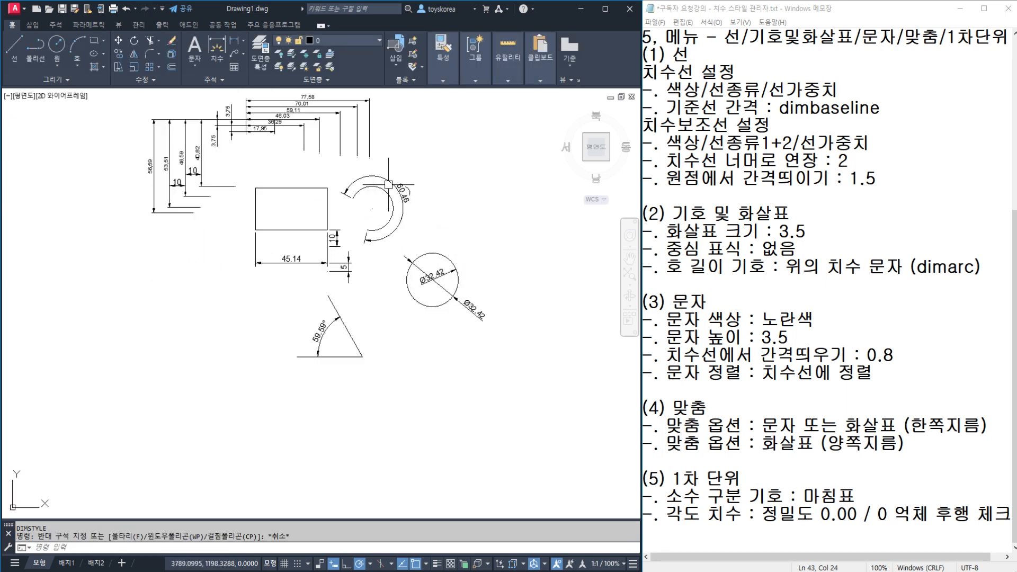
middle_drag(322, 196, 322, 262)
scroll(322, 262, up, 2)
click(760, 234)
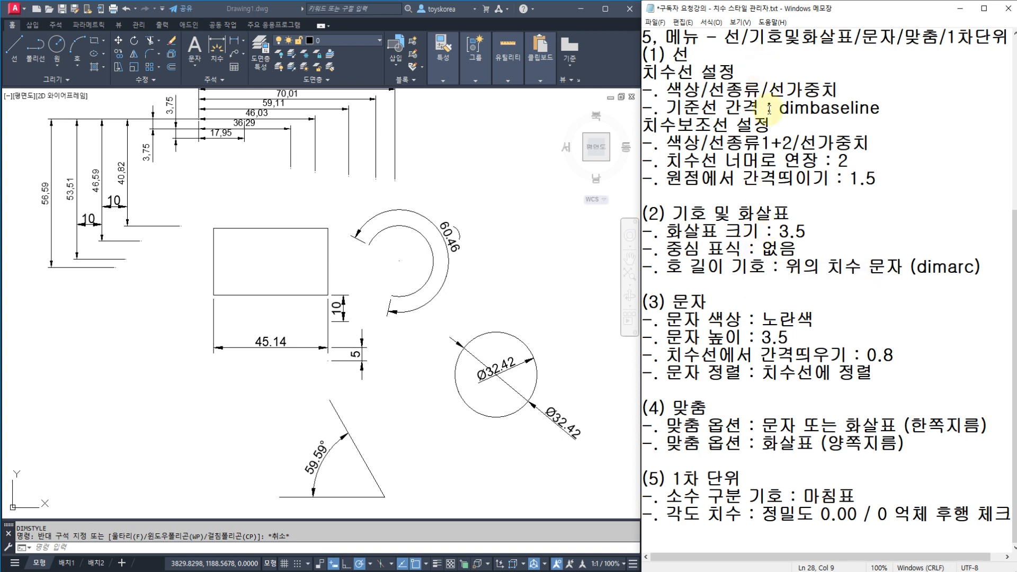
scroll(773, 134, up, 2)
scroll(773, 134, up, 3)
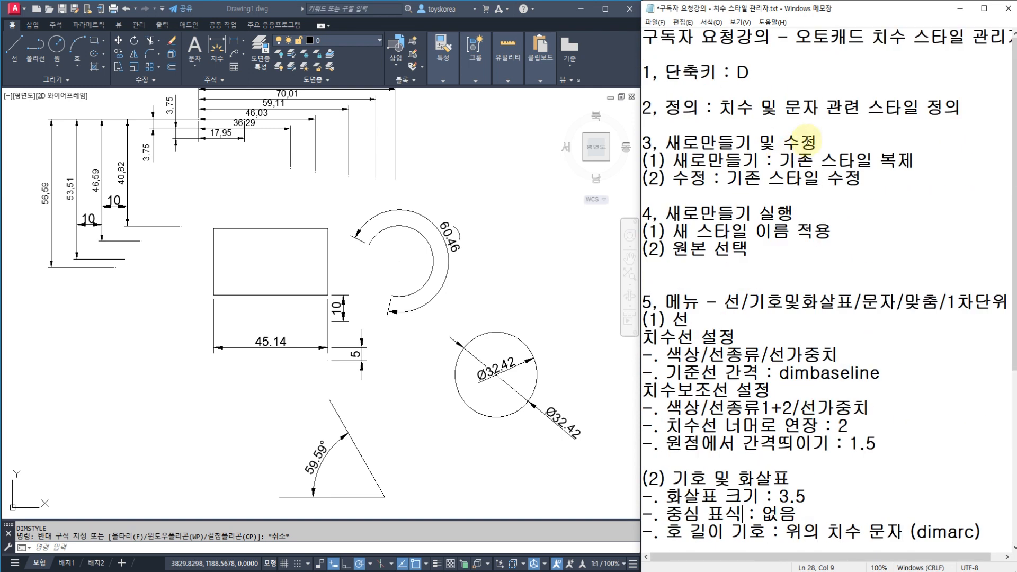
scroll(785, 86, down, 5)
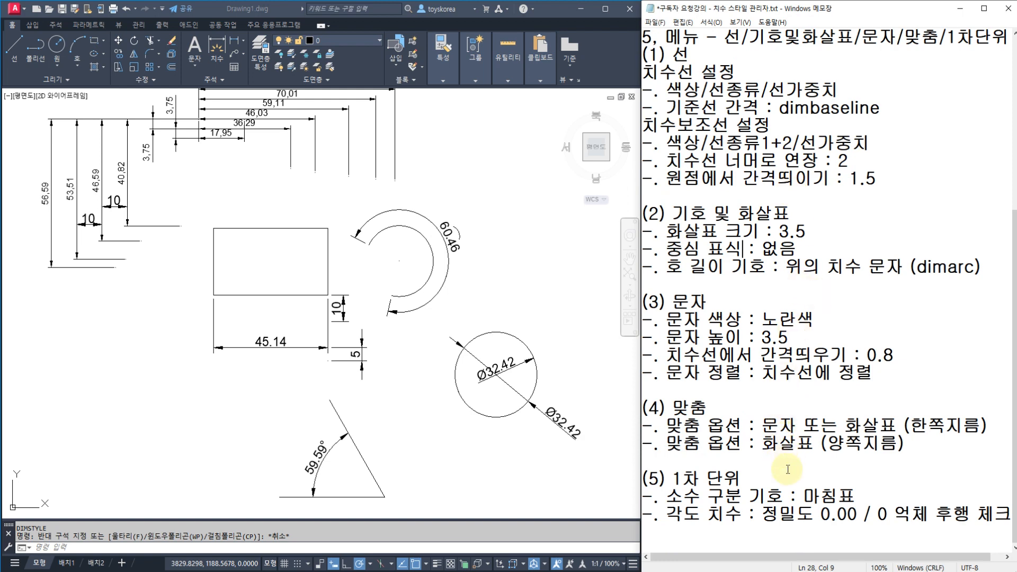
click(761, 402)
click(749, 296)
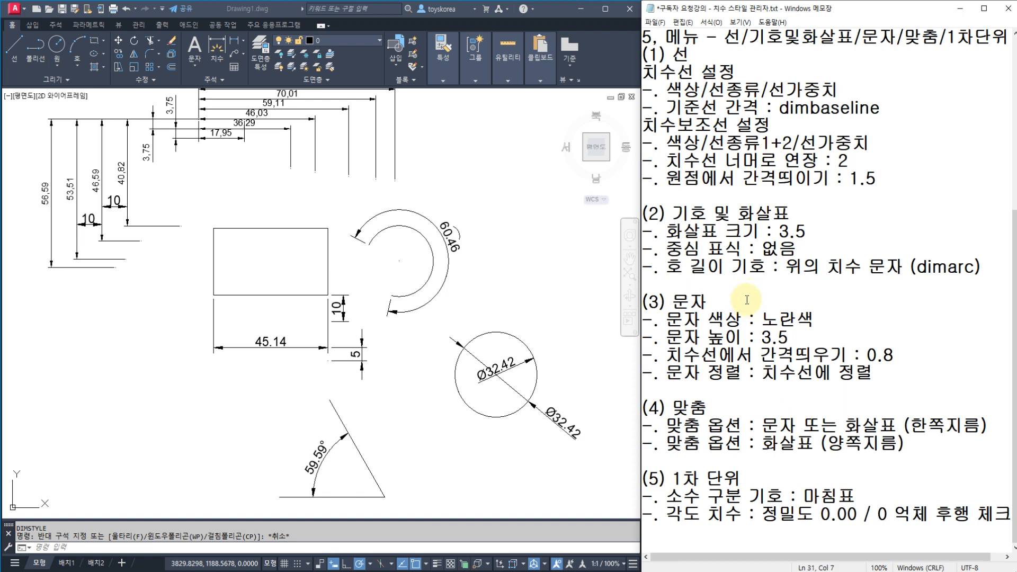
scroll(731, 315, up, 5)
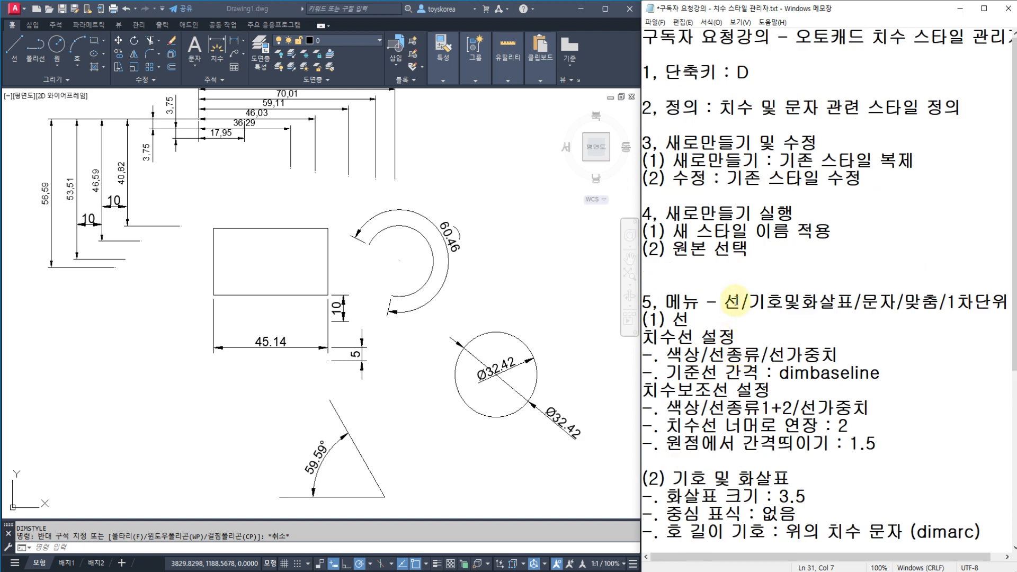
click(718, 264)
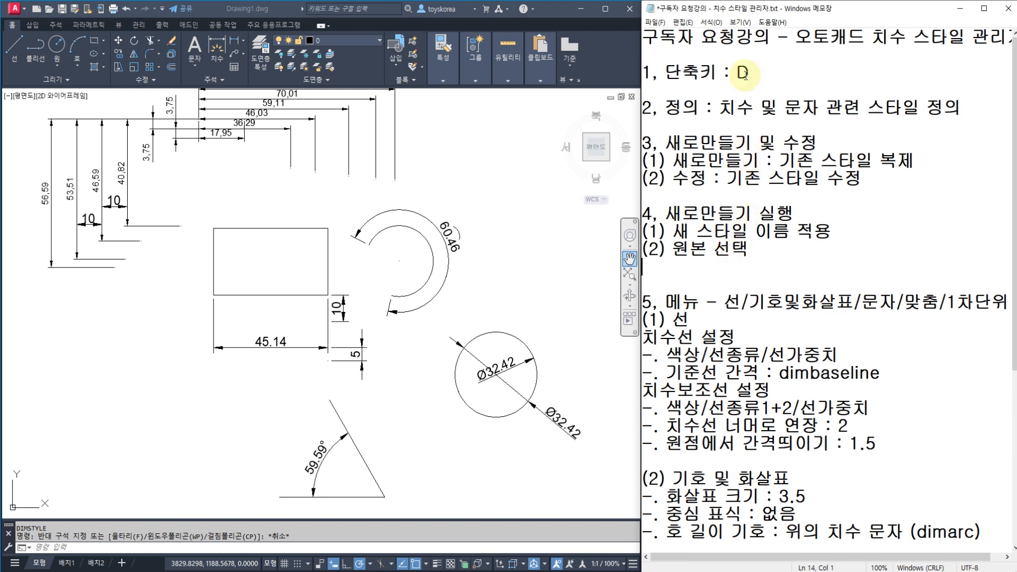
click(719, 38)
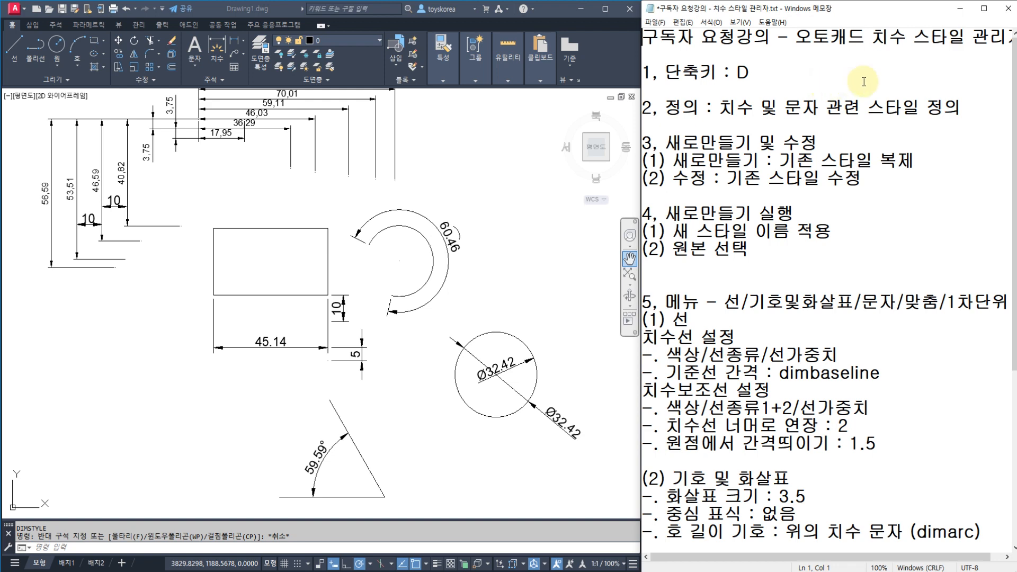
click(819, 77)
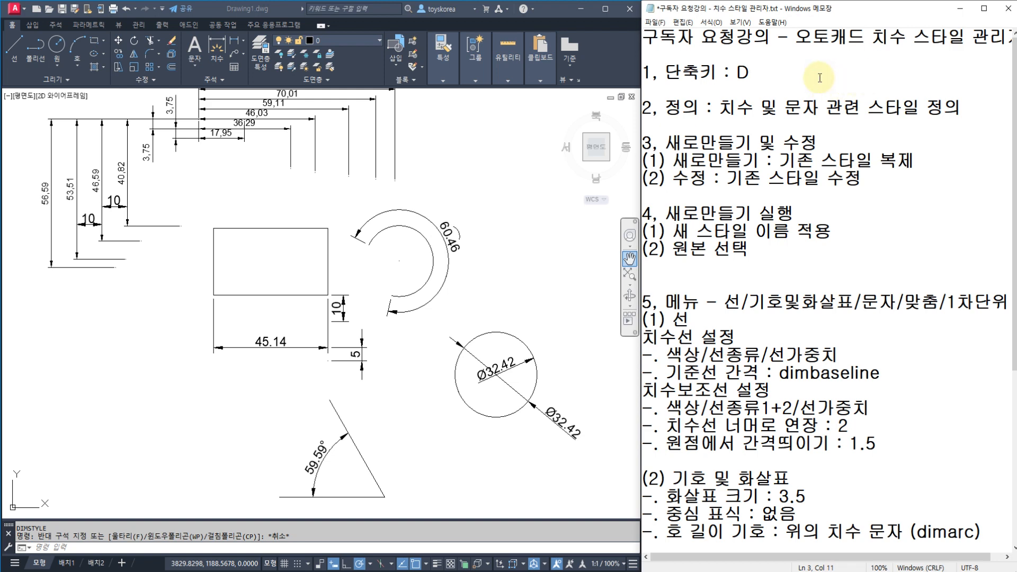